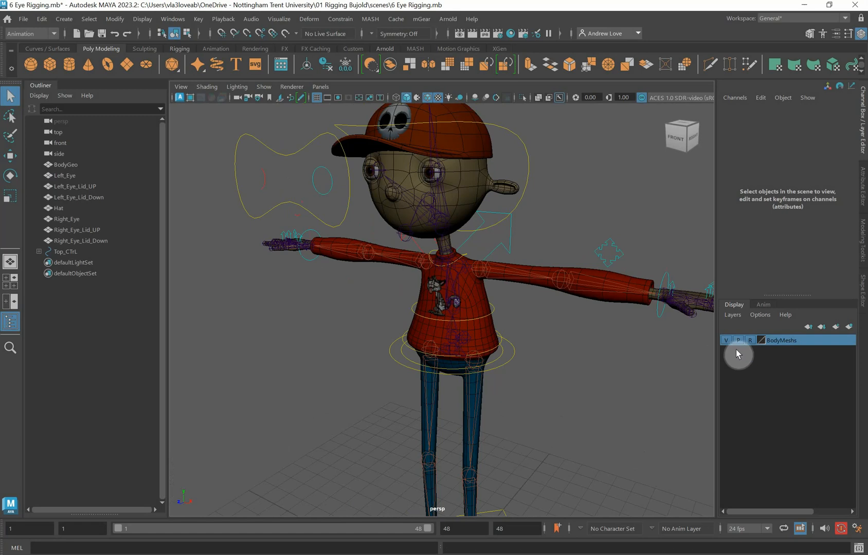
- Inspect the rig's skeleton and controls with the BodyMeshs layer hidden, and show the layer again
{"action": "left_click", "coordinate": [727, 340]}
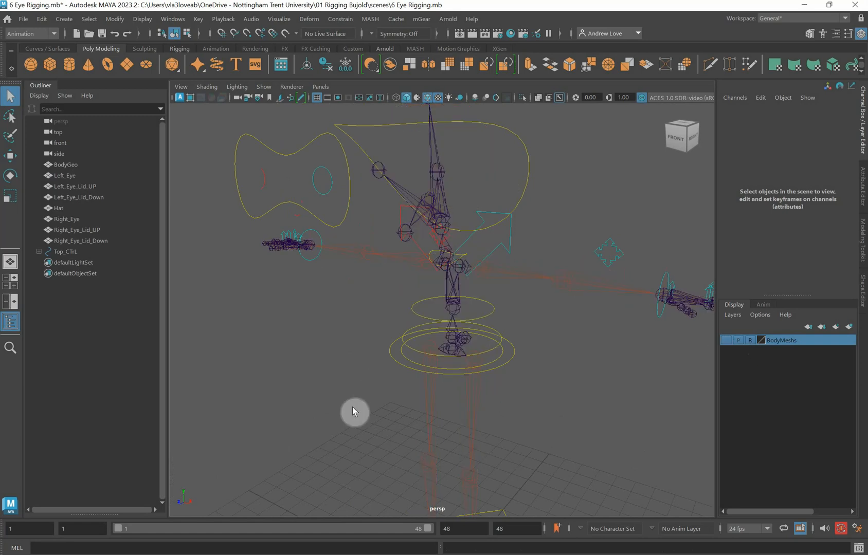
{"action": "scroll", "coordinate": [323, 406], "scroll_direction": "down", "scroll_amount": 5}
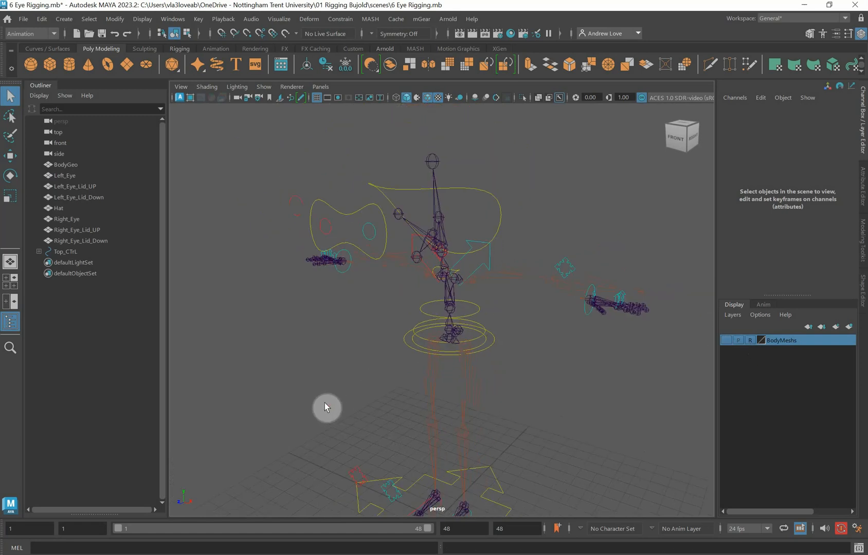
{"action": "middle_click_drag", "start_coordinate": [324, 403], "coordinate": [316, 371], "text": "alt"}
{"action": "scroll", "coordinate": [316, 371], "scroll_direction": "up", "scroll_amount": 3}
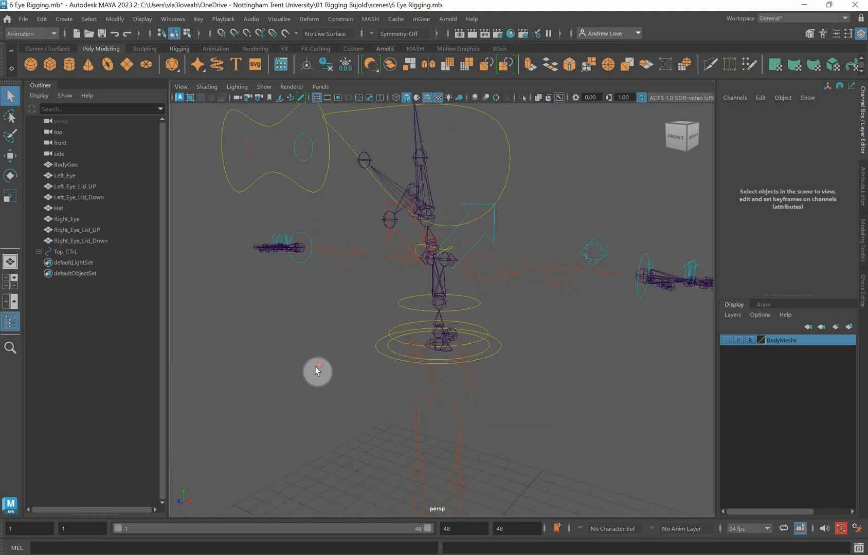
{"action": "left_click", "coordinate": [726, 341]}
{"action": "scroll", "coordinate": [429, 202], "scroll_direction": "up", "scroll_amount": 3}
{"action": "middle_click_drag", "start_coordinate": [410, 206], "coordinate": [450, 308], "text": "alt"}
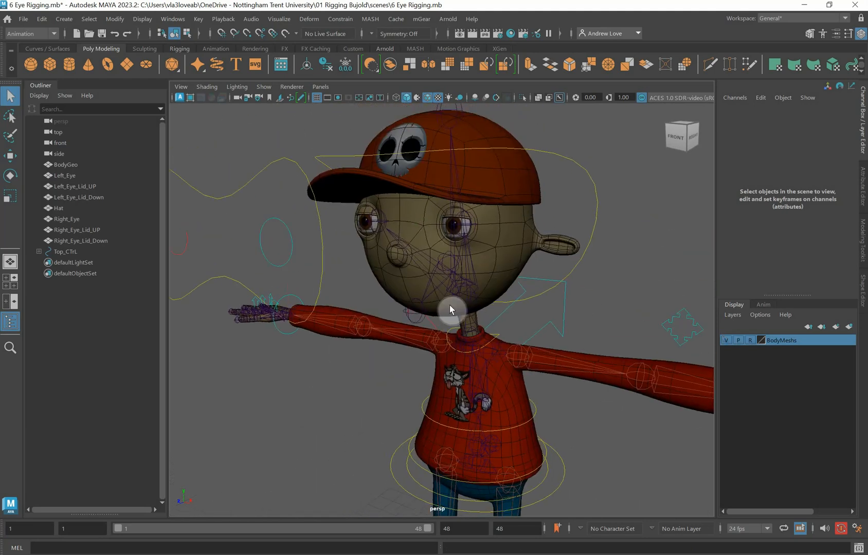
- Select the left eye joint and examine its position inside the head from the side
{"action": "left_click", "coordinate": [469, 232]}
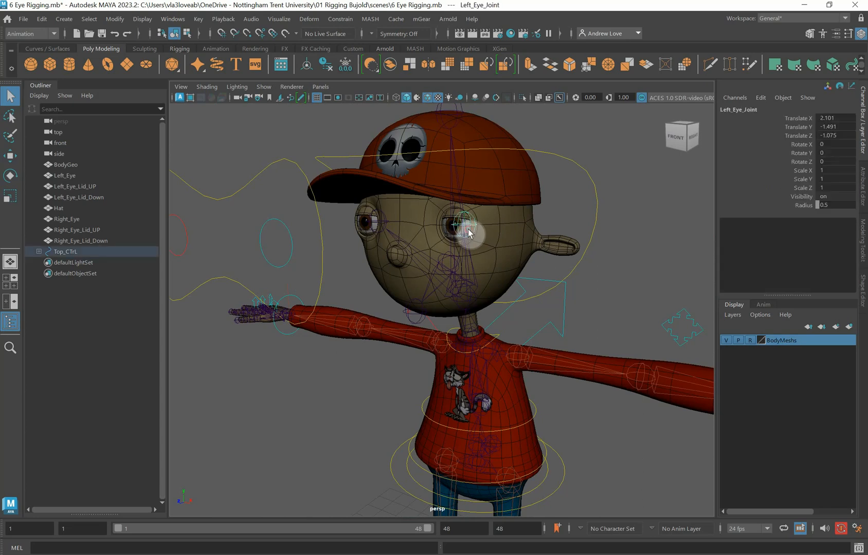
{"action": "left_click", "coordinate": [447, 226]}
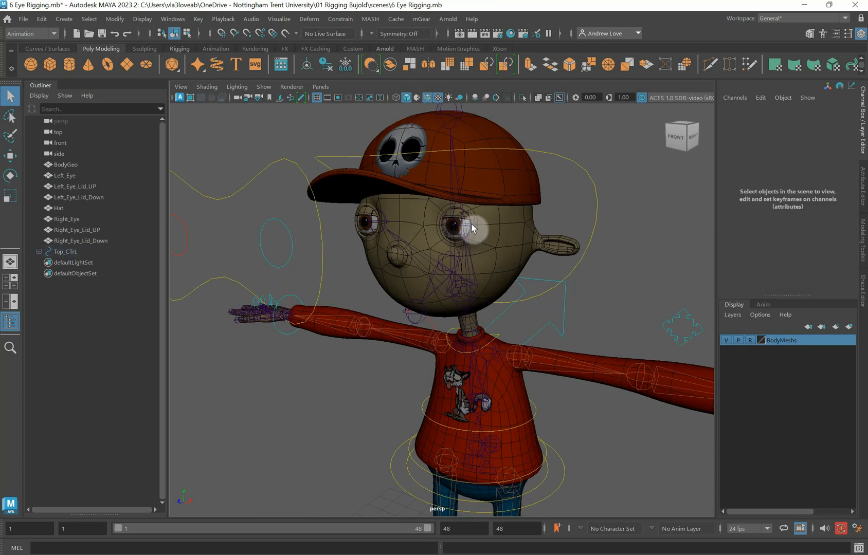
{"action": "left_click", "coordinate": [464, 227]}
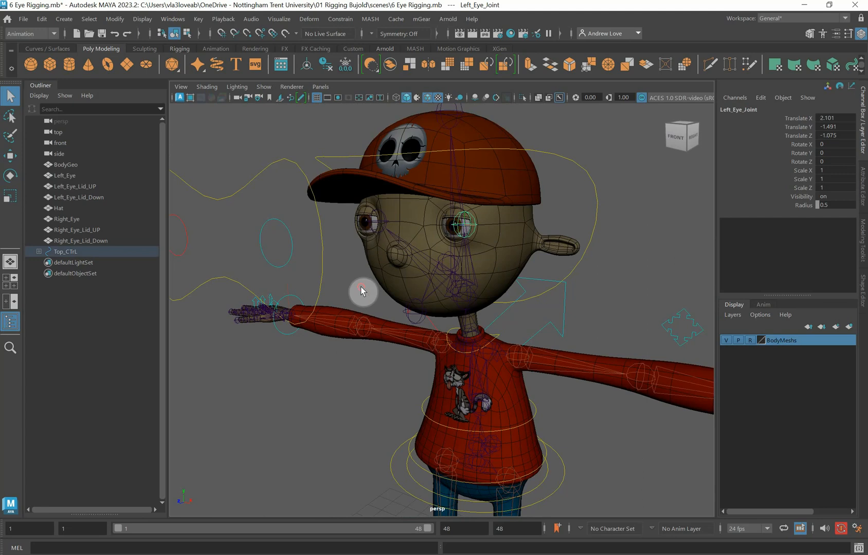
{"action": "mouse_move", "coordinate": [360, 292]}
{"action": "left_mouse_down", "text": "alt"}
{"action": "mouse_move", "coordinate": [324, 287]}
{"action": "mouse_move", "coordinate": [354, 287]}
{"action": "left_mouse_up", "text": "alt"}
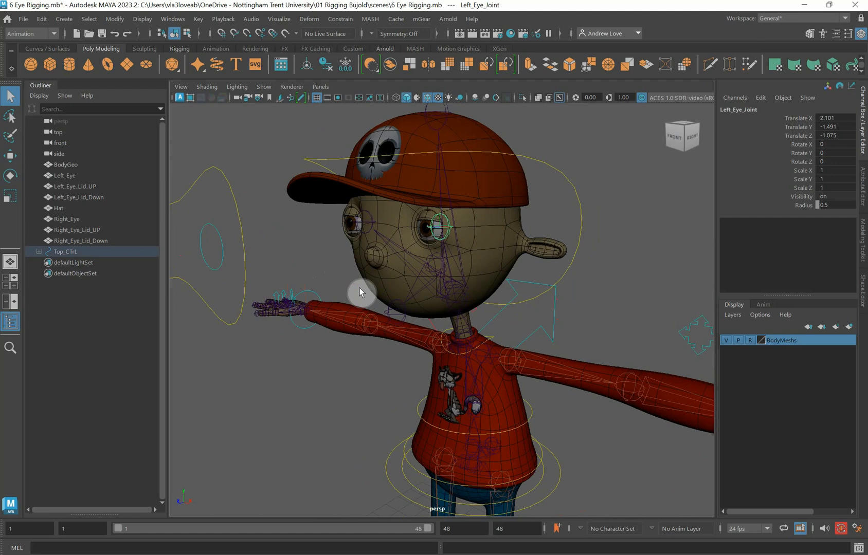
{"action": "left_click", "coordinate": [304, 256]}
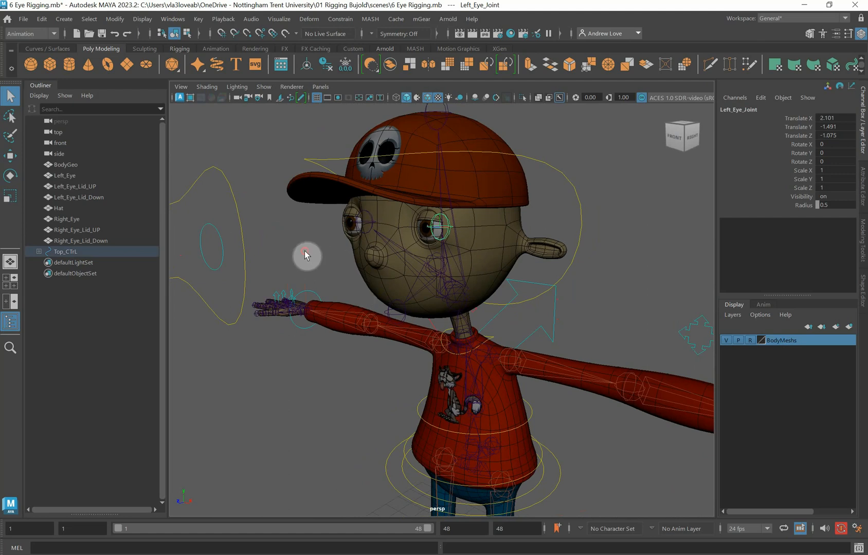
- Hide the BodyMeshs layer and create a locator
{"action": "left_click", "coordinate": [727, 341]}
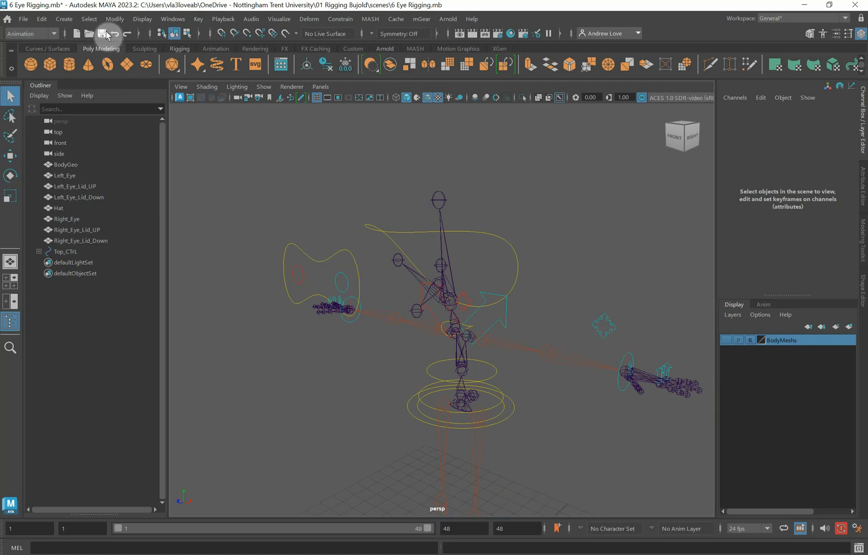
{"action": "left_click", "coordinate": [64, 19]}
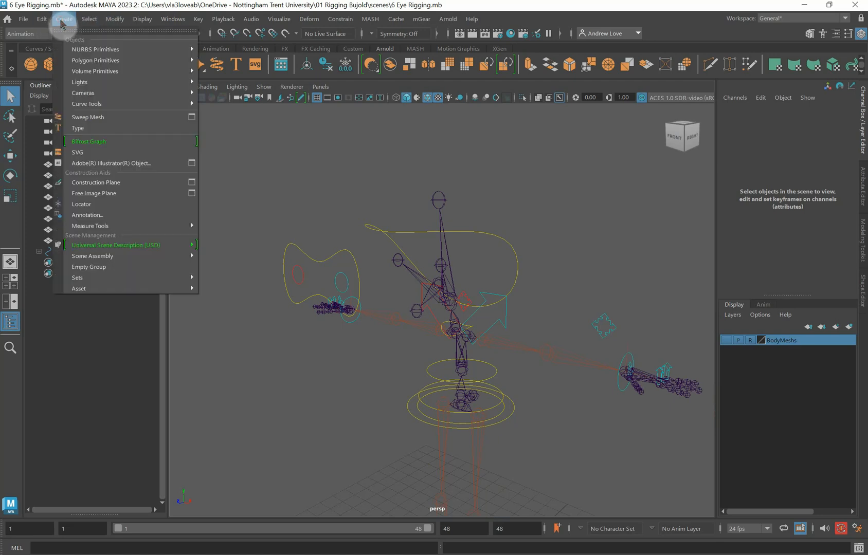
{"action": "left_click", "coordinate": [98, 207]}
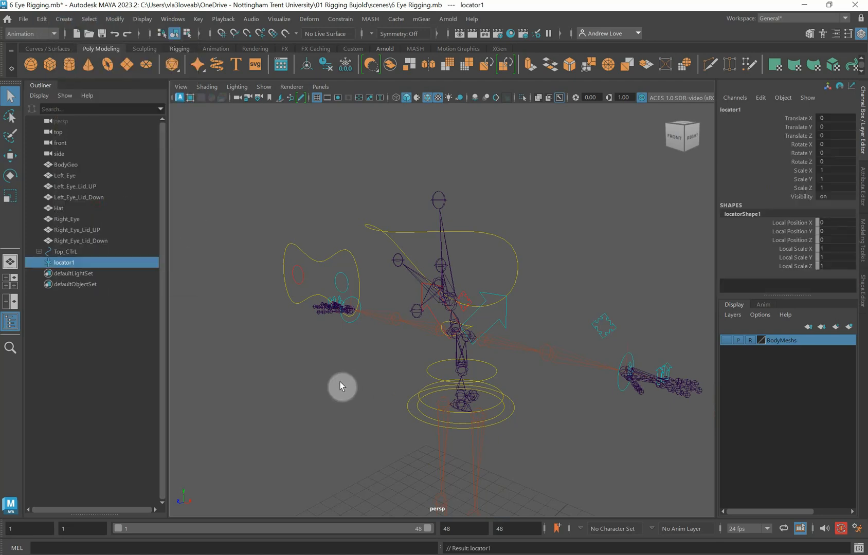
{"action": "scroll", "coordinate": [341, 385], "scroll_direction": "down", "scroll_amount": 5}
{"action": "scroll", "coordinate": [344, 385], "scroll_direction": "up", "scroll_amount": 3}
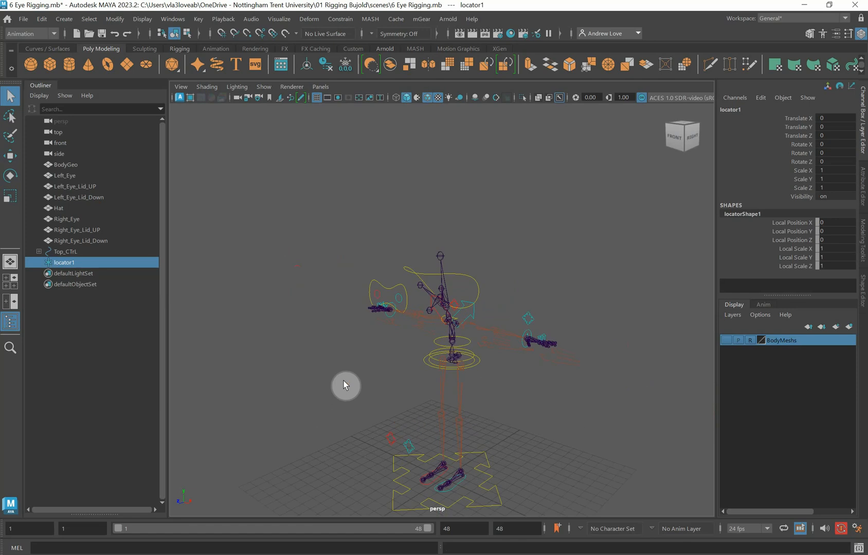
- Enable locator display in the viewport and move the new locator up to the head, at about X 1.06, Y 16.5, Z -0.39
{"action": "left_click", "coordinate": [267, 86]}
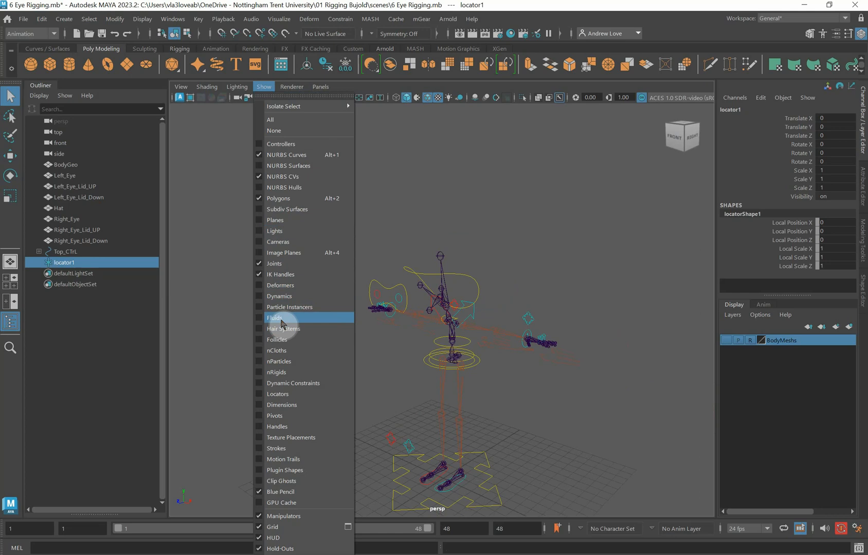
{"action": "left_click", "coordinate": [280, 394]}
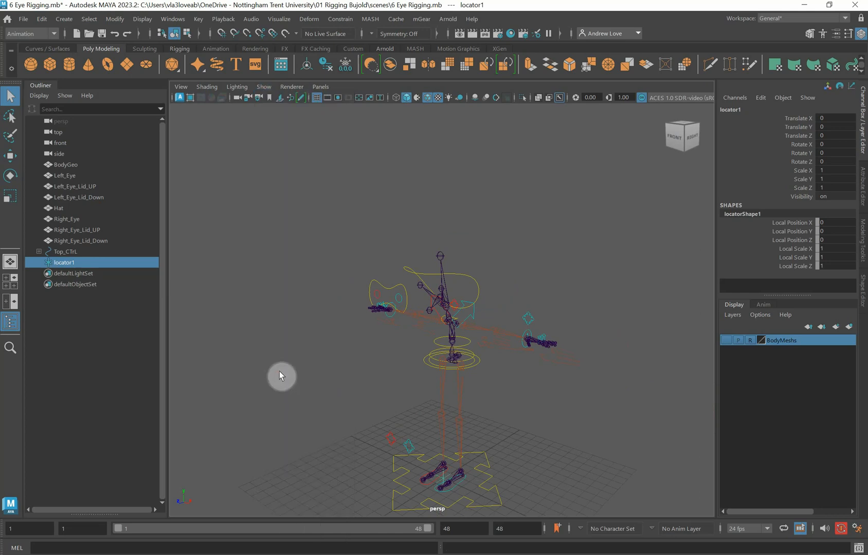
{"action": "key", "text": "w"}
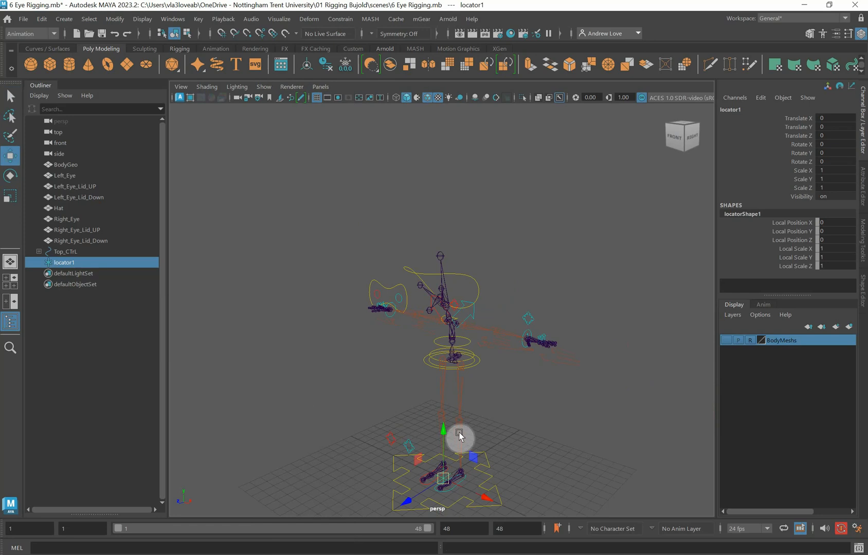
{"action": "left_click_drag", "start_coordinate": [447, 435], "coordinate": [460, 286]}
{"action": "scroll", "coordinate": [402, 276], "scroll_direction": "up", "scroll_amount": 3}
{"action": "scroll", "coordinate": [400, 276], "scroll_direction": "up", "scroll_amount": 2}
{"action": "scroll", "coordinate": [437, 229], "scroll_direction": "up", "scroll_amount": 3}
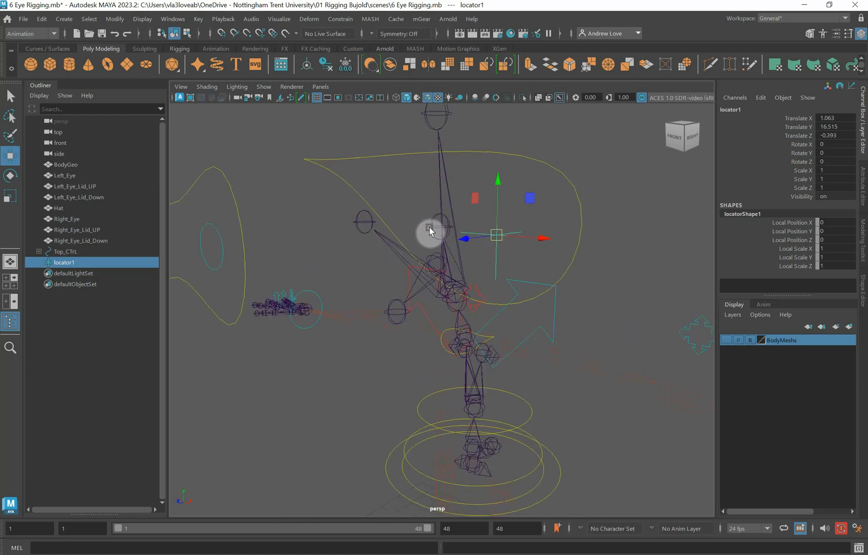
- Isolate the locator and the left eye joint in the viewport
{"action": "left_click", "coordinate": [428, 227]}
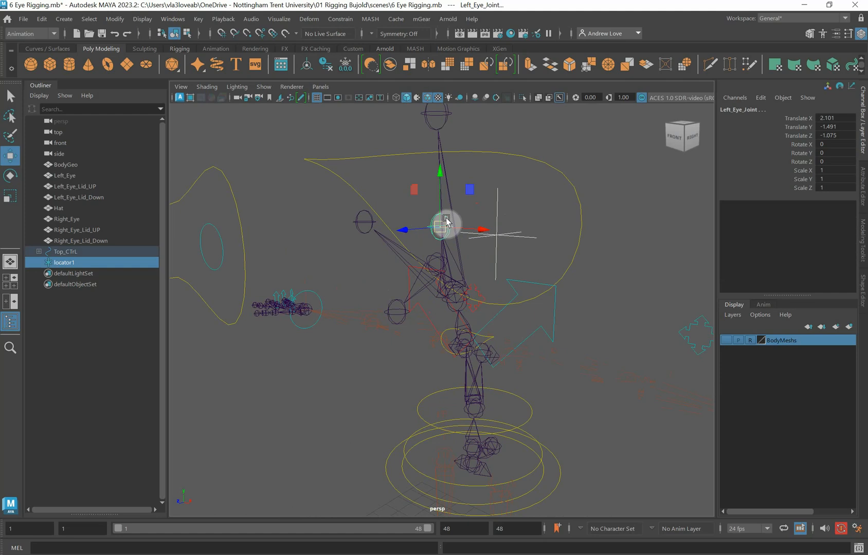
{"action": "left_click", "coordinate": [264, 86]}
{"action": "mouse_move", "coordinate": [296, 105]}
{"action": "left_click", "coordinate": [380, 114]}
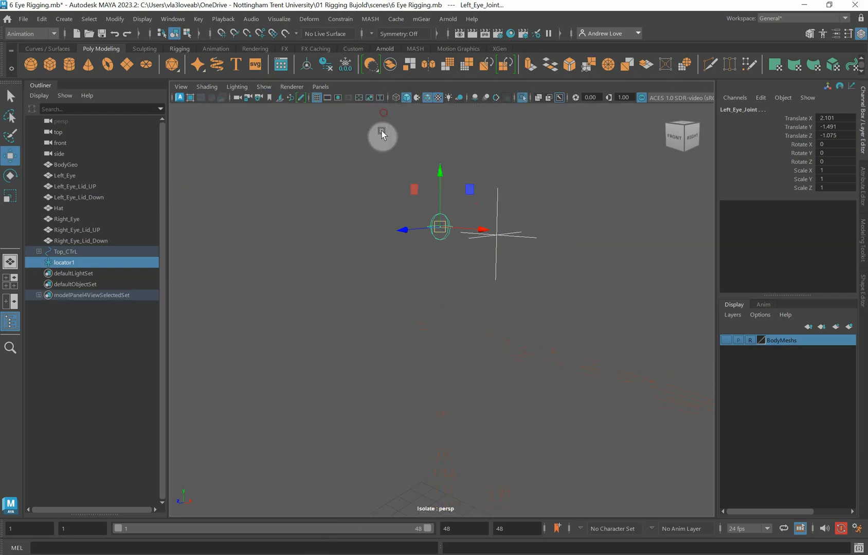
- Snap the locator onto the centre of the left eye joint
{"action": "left_click", "coordinate": [442, 282]}
{"action": "left_click", "coordinate": [499, 244]}
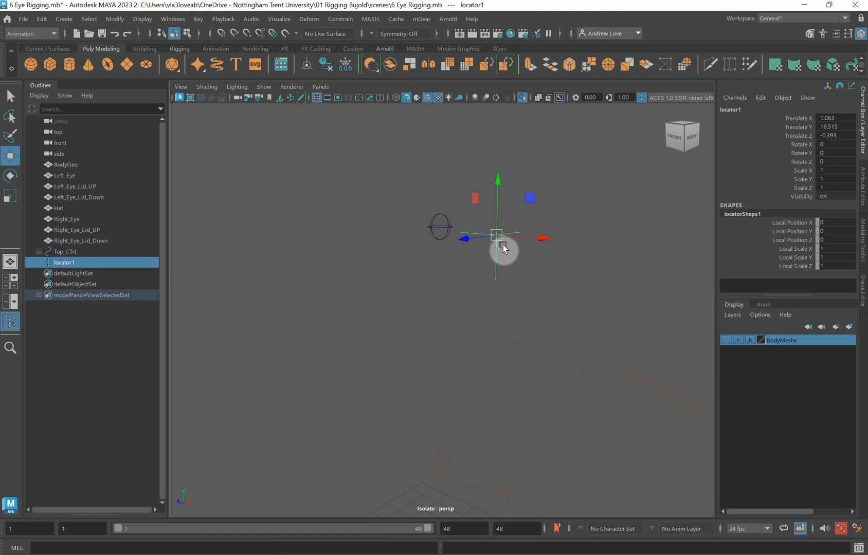
{"action": "left_click_drag", "start_coordinate": [496, 244], "coordinate": [467, 233]}
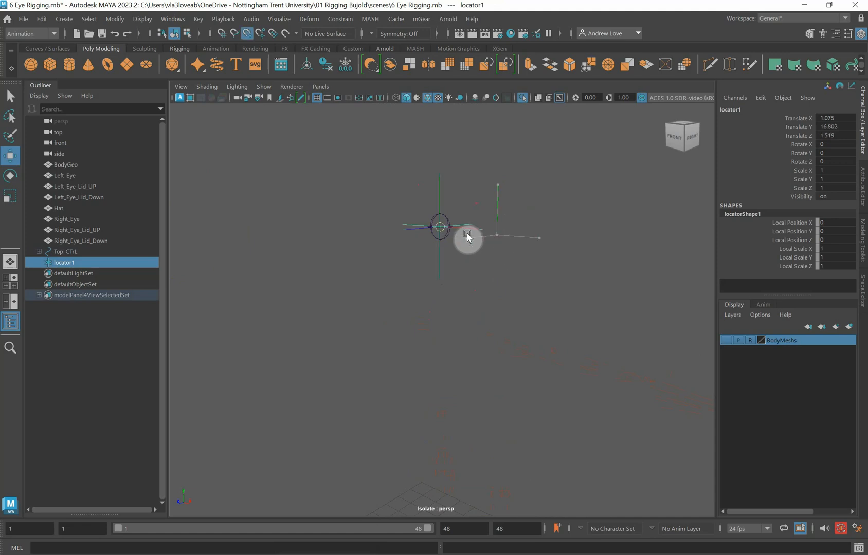
- Rename the locator as Left_Eye_Locator
{"action": "double_click", "coordinate": [76, 262]}
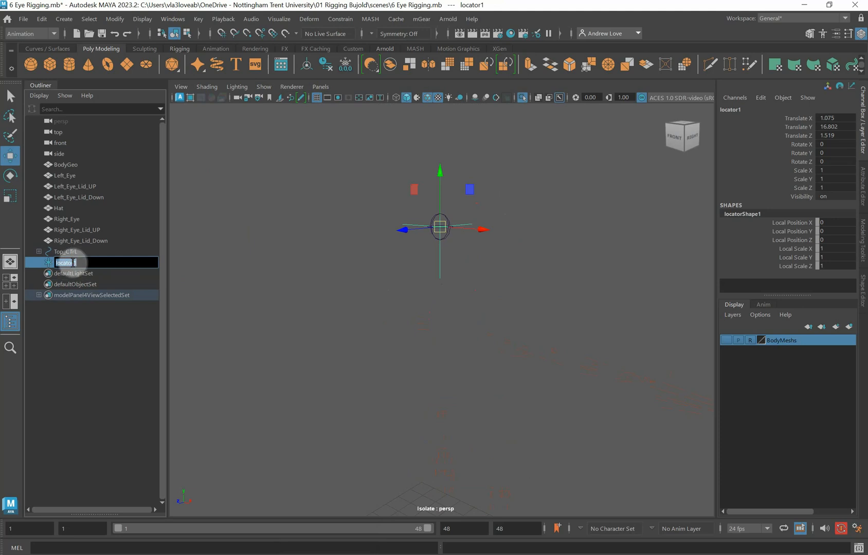
{"action": "left_click", "coordinate": [77, 263]}
{"action": "key", "text": "BackSpace"}
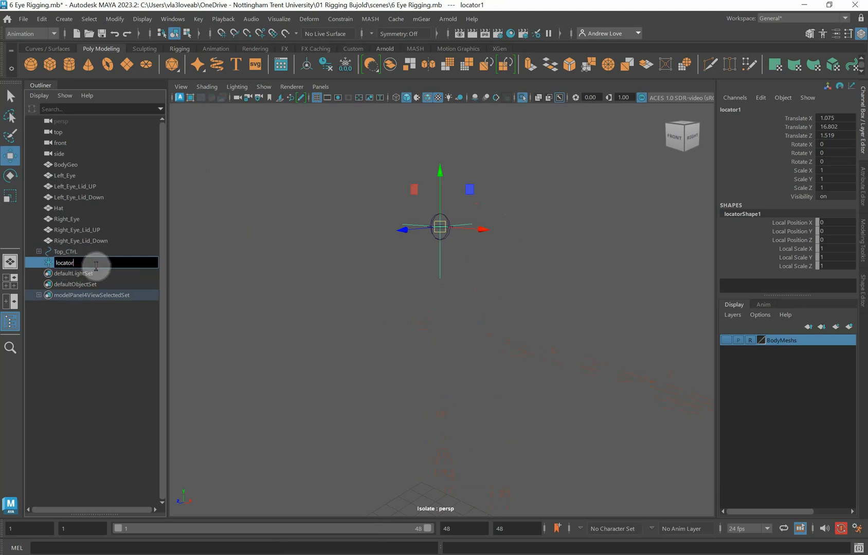
{"action": "left_click", "coordinate": [55, 262]}
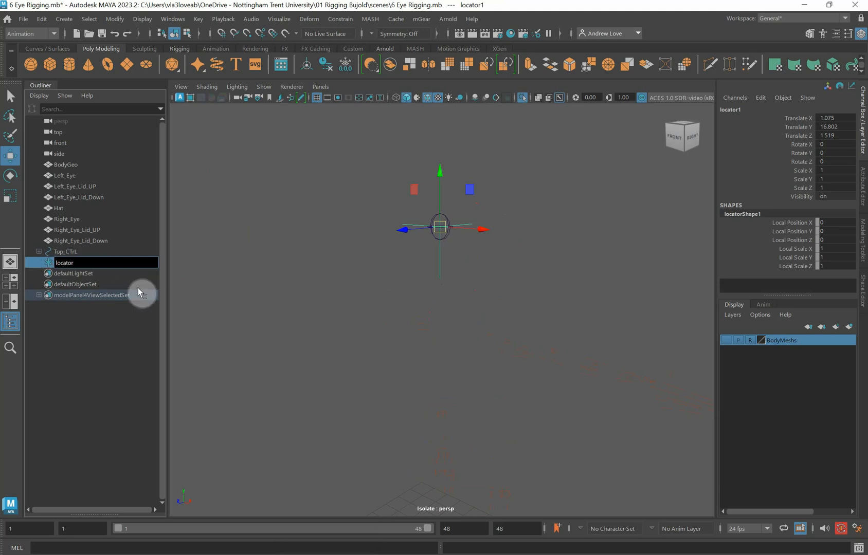
{"action": "type", "text": "Le"}
{"action": "type", "text": "ft Ry"}
{"action": "key", "text": "BackSpace"}
{"action": "key", "text": "BackSpace"}
{"action": "key", "text": "BackSpace"}
{"action": "type", "text": "Eye"}
{"action": "type", "text": " L"}
{"action": "key", "text": "Return"}
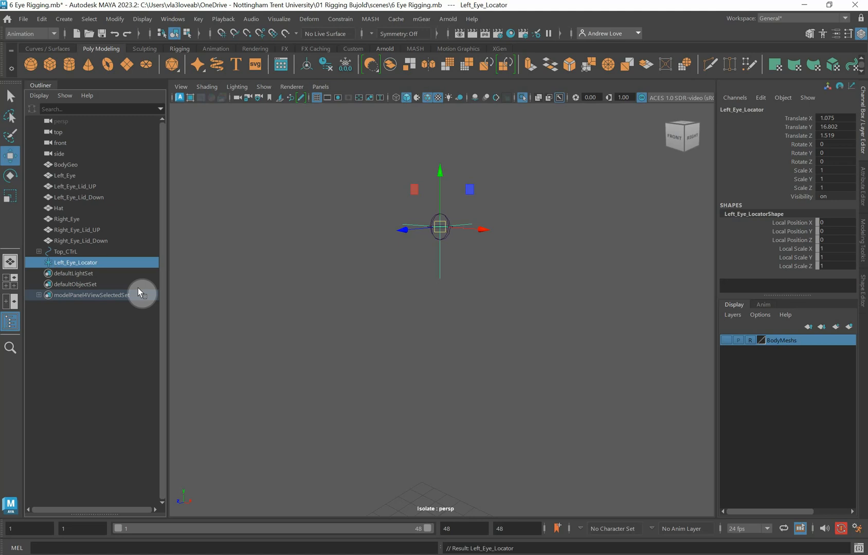
- Parent-constrain Left_Eye_Locator to the left eye joint with Maintain offset on, all translate and rotate axes, and a weight of 1
{"action": "left_click", "coordinate": [238, 303]}
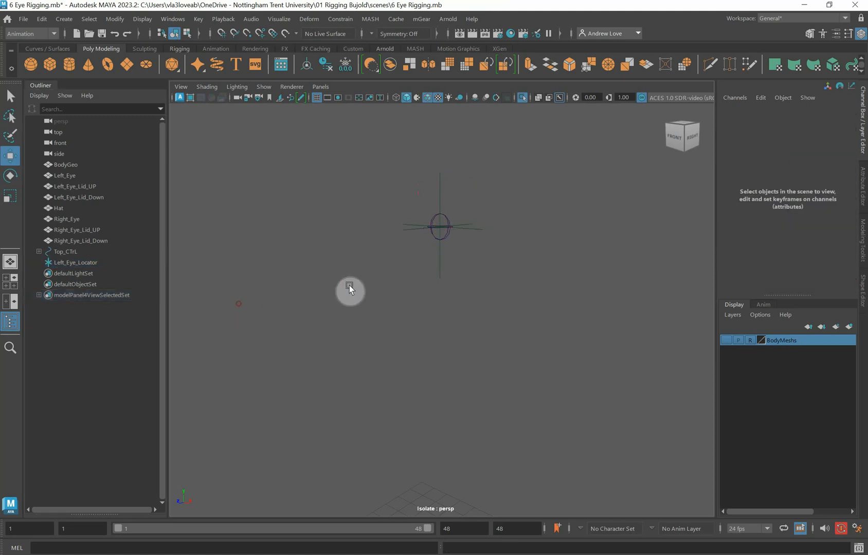
{"action": "left_click", "coordinate": [441, 258]}
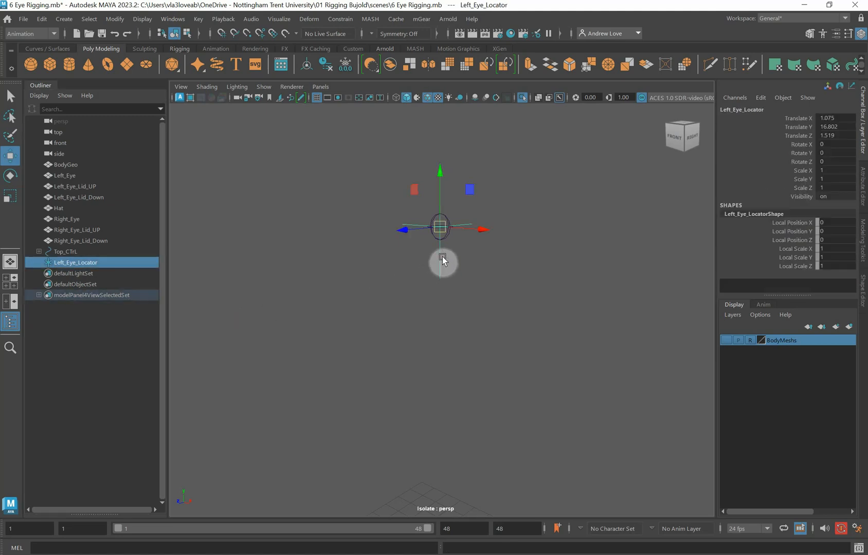
{"action": "left_click", "coordinate": [441, 221]}
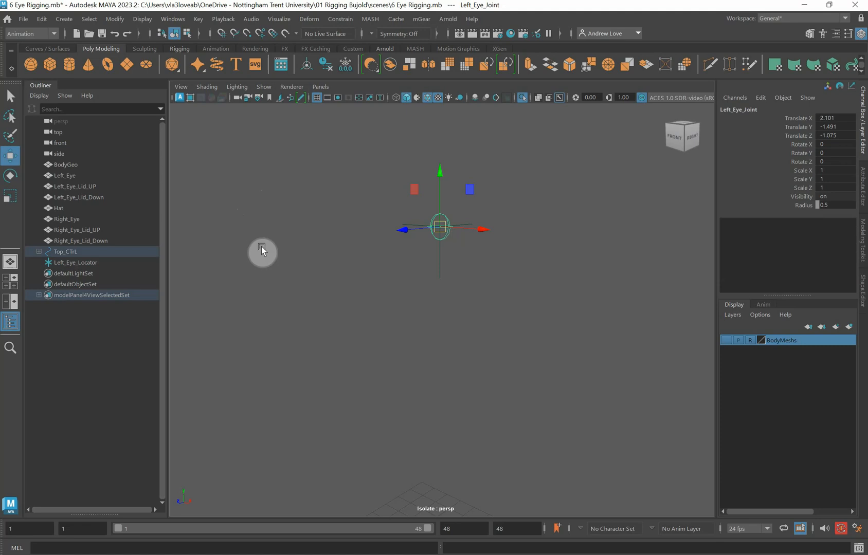
{"action": "left_click", "coordinate": [393, 282]}
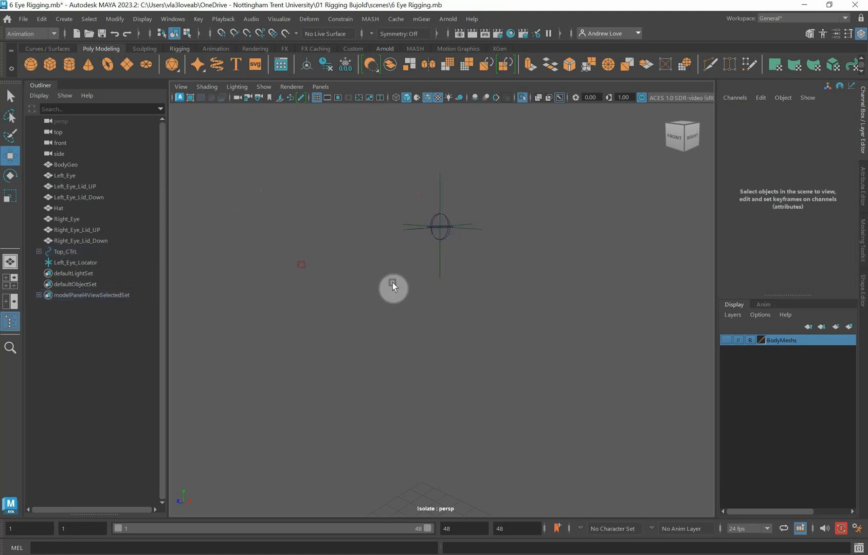
{"action": "left_click", "coordinate": [446, 218]}
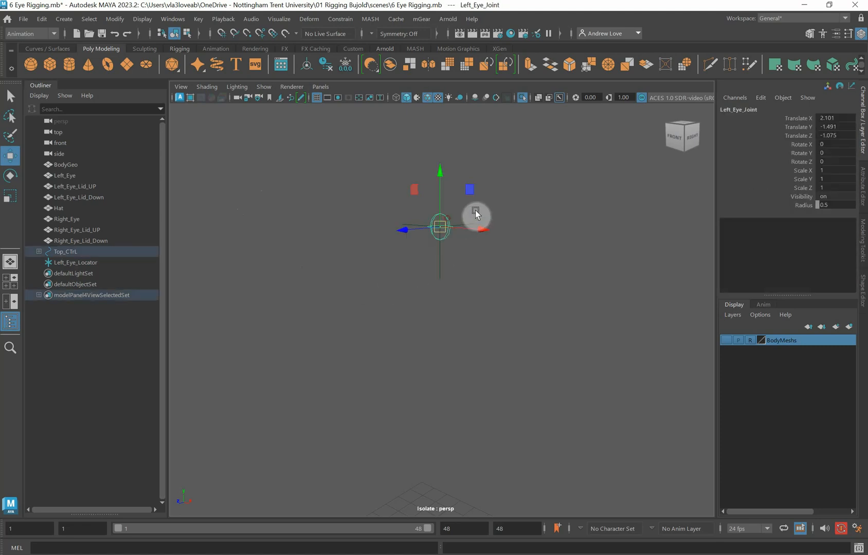
{"action": "left_click", "coordinate": [440, 259]}
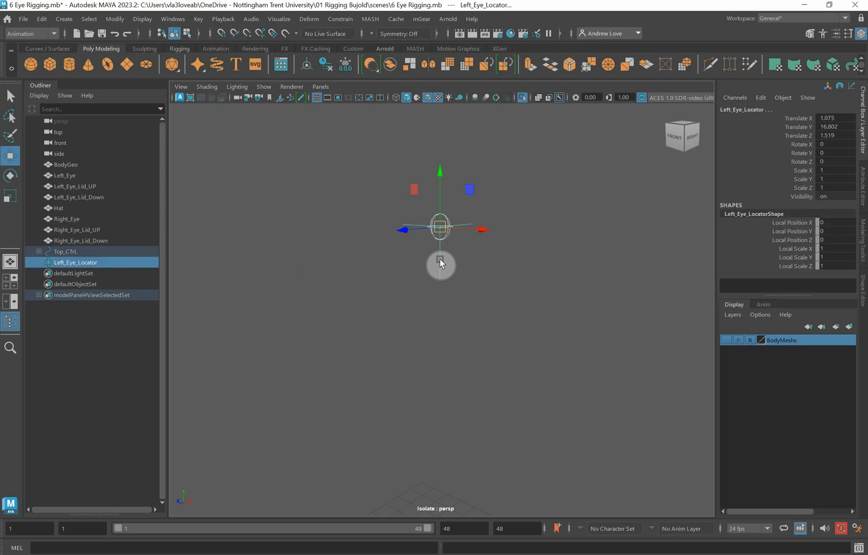
{"action": "left_click", "coordinate": [332, 18]}
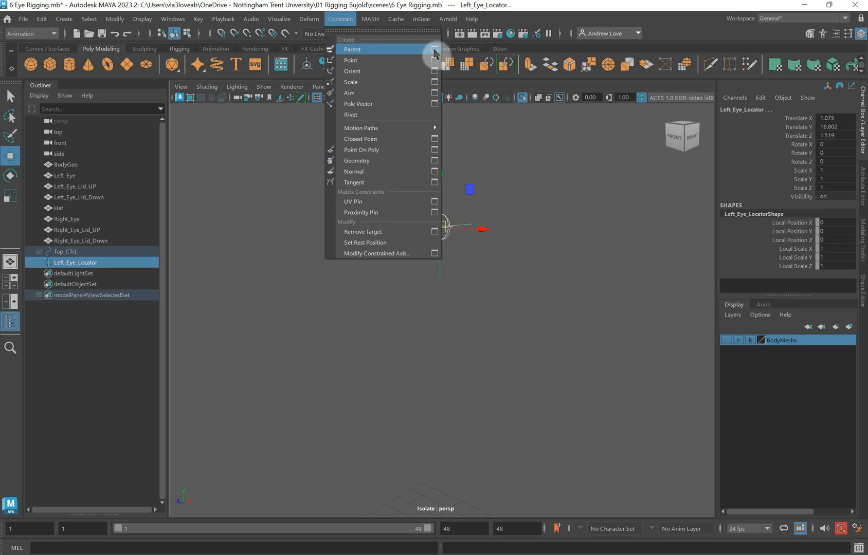
{"action": "left_click", "coordinate": [434, 49]}
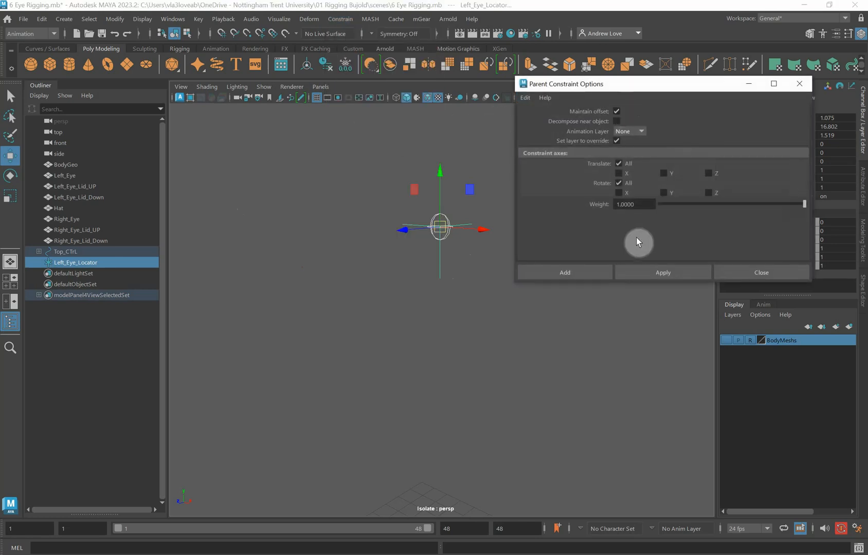
{"action": "left_click", "coordinate": [644, 272]}
{"action": "left_click", "coordinate": [770, 274]}
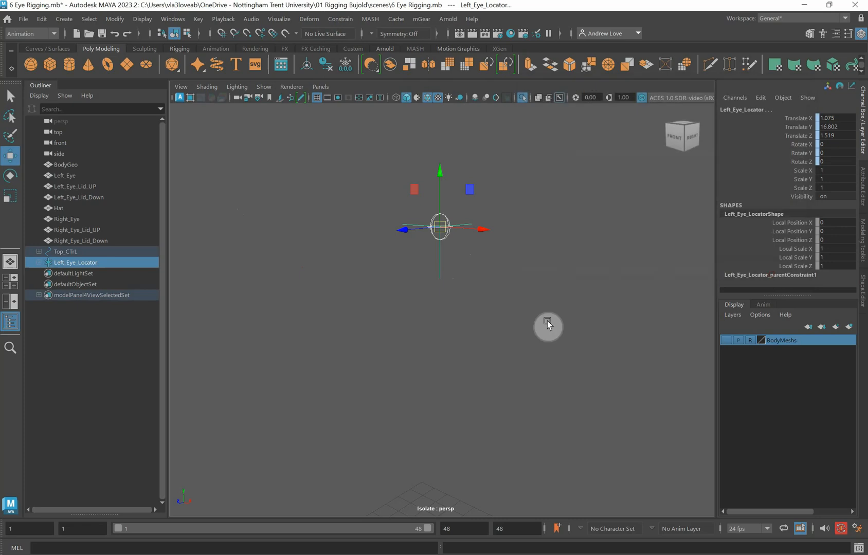
{"action": "left_click", "coordinate": [510, 332]}
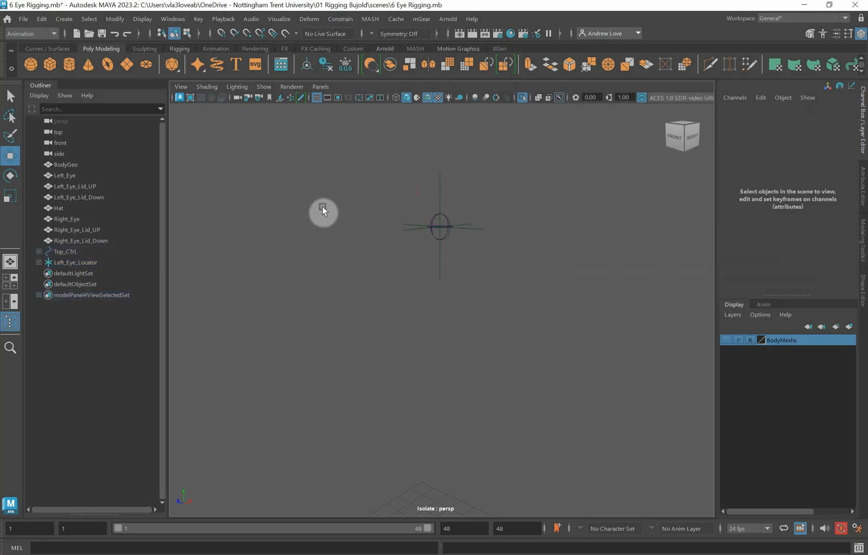
- Turn off the viewport isolation so the whole rig is shown again
{"action": "left_click", "coordinate": [264, 87]}
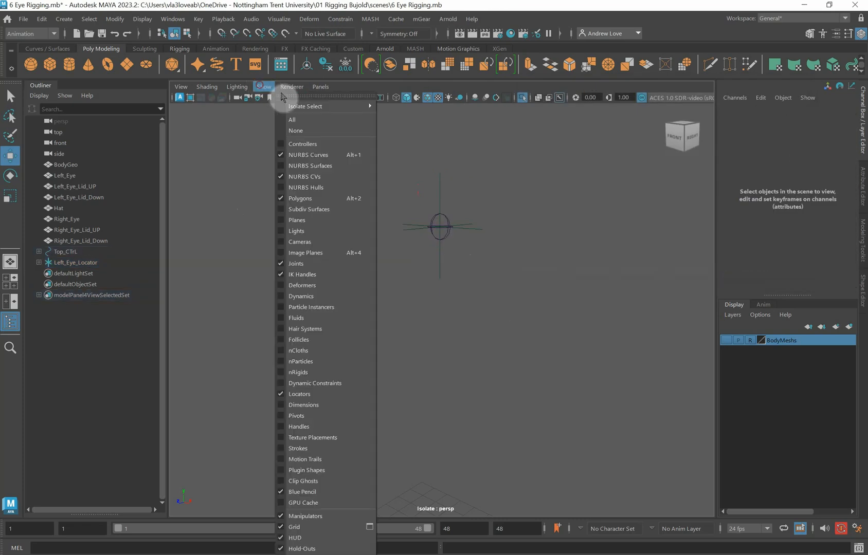
{"action": "mouse_move", "coordinate": [320, 107]}
{"action": "left_click", "coordinate": [396, 108]}
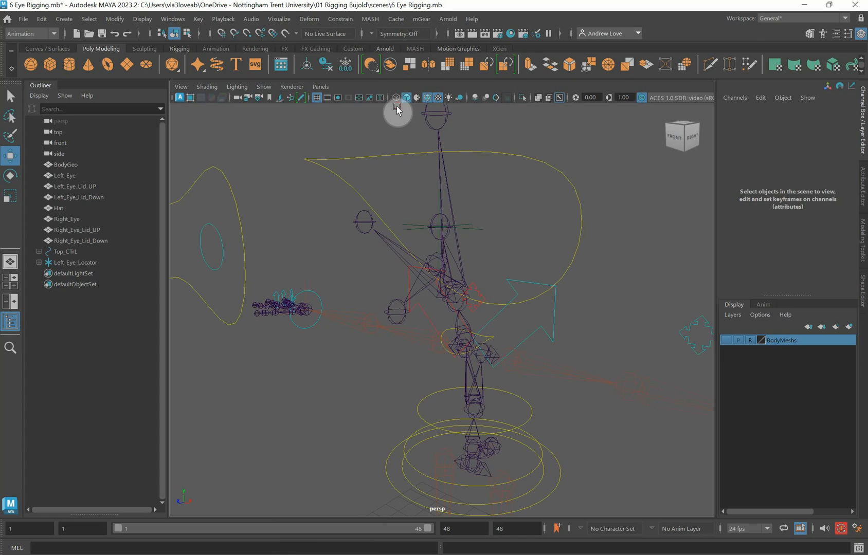
- Test the left eye locator by rotating the head control about -3.9 degrees on X, and undo that rotation
{"action": "left_click", "coordinate": [473, 144]}
{"action": "key", "text": "e"}
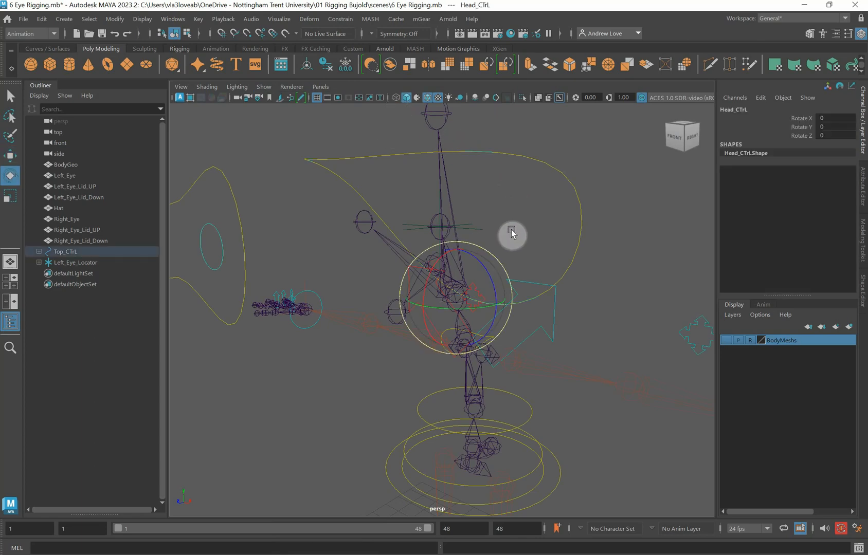
{"action": "left_click_drag", "start_coordinate": [428, 286], "coordinate": [385, 250]}
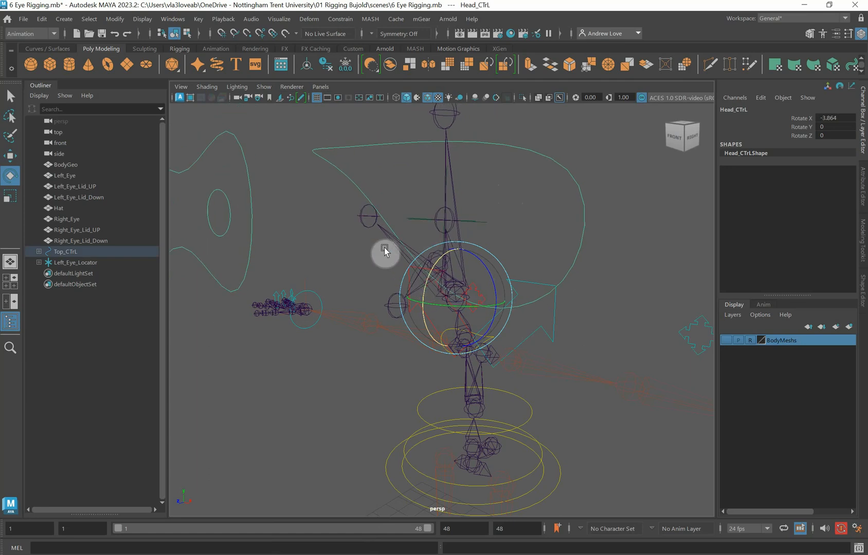
{"action": "key", "text": "ctrl+z"}
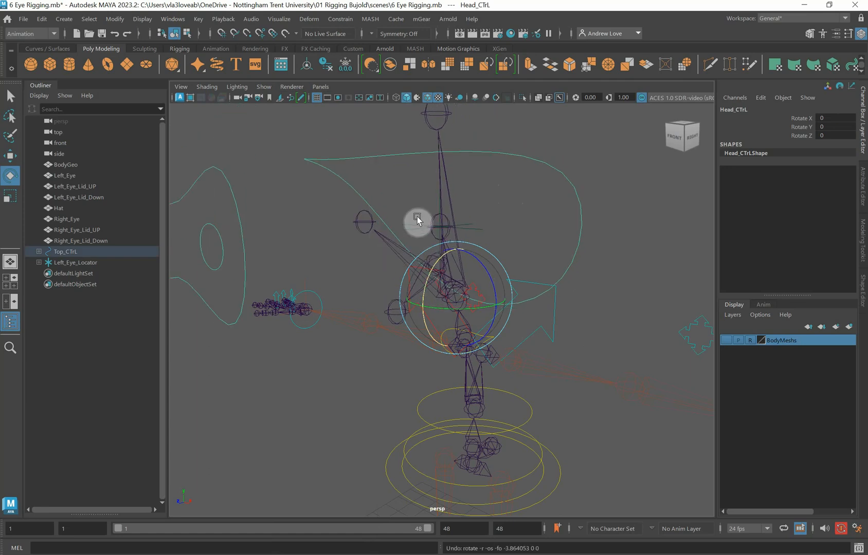
{"action": "left_click", "coordinate": [330, 229]}
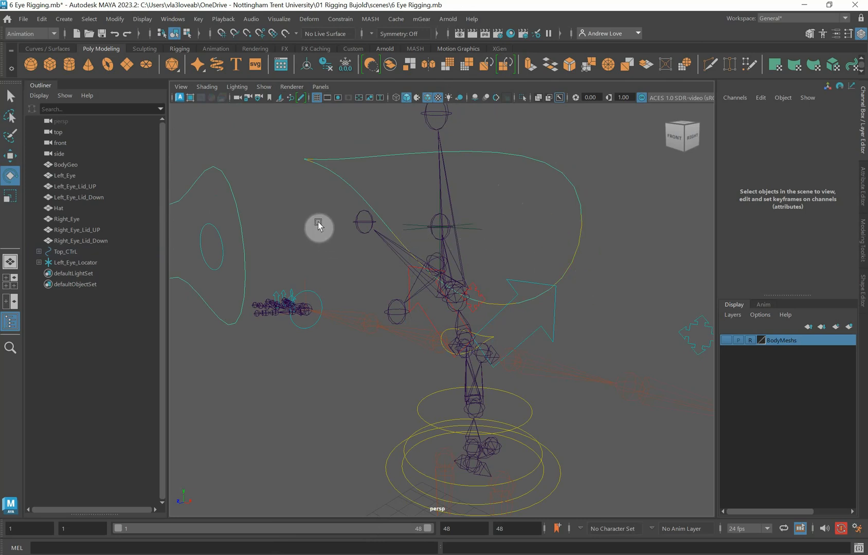
- Create a second locator and move it near the right eye joint, to about X -4.3, Y 16.1, Z -1.3
{"action": "left_click", "coordinate": [69, 23]}
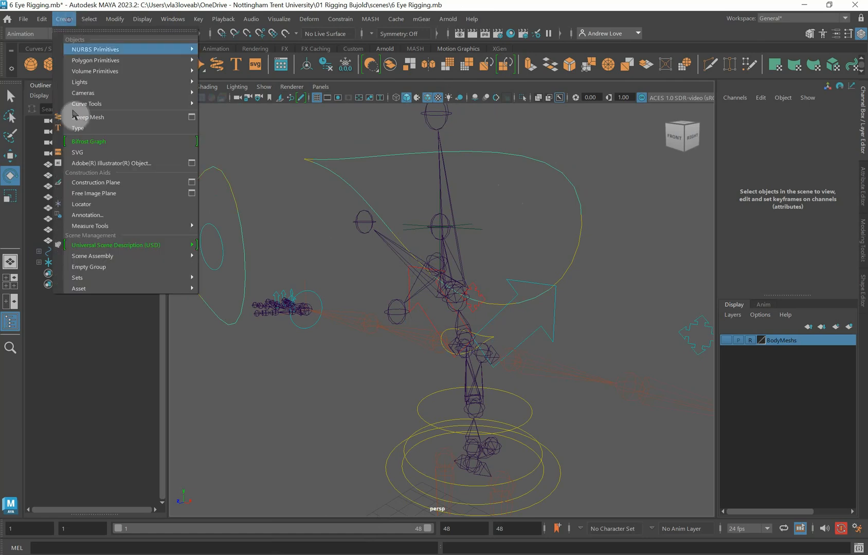
{"action": "left_click", "coordinate": [112, 202]}
{"action": "scroll", "coordinate": [322, 287], "scroll_direction": "down", "scroll_amount": 6}
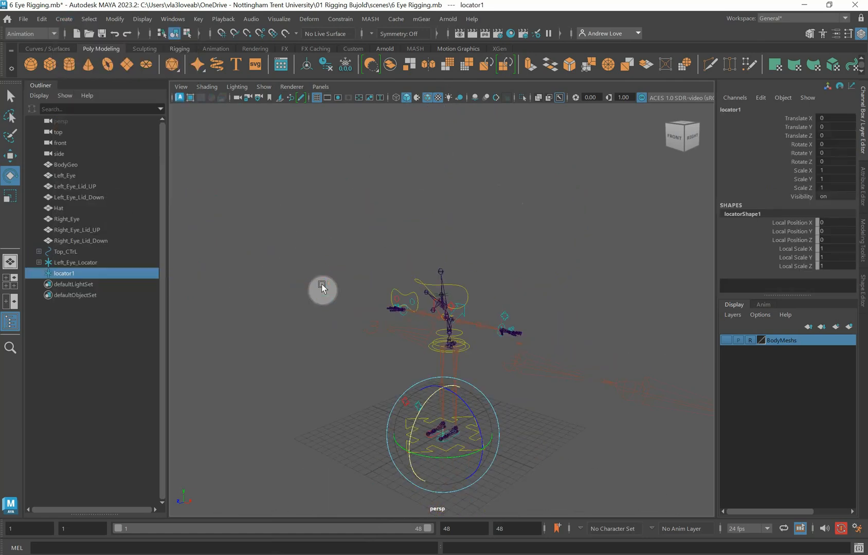
{"action": "key", "text": "w"}
{"action": "left_click_drag", "start_coordinate": [452, 442], "coordinate": [432, 291]}
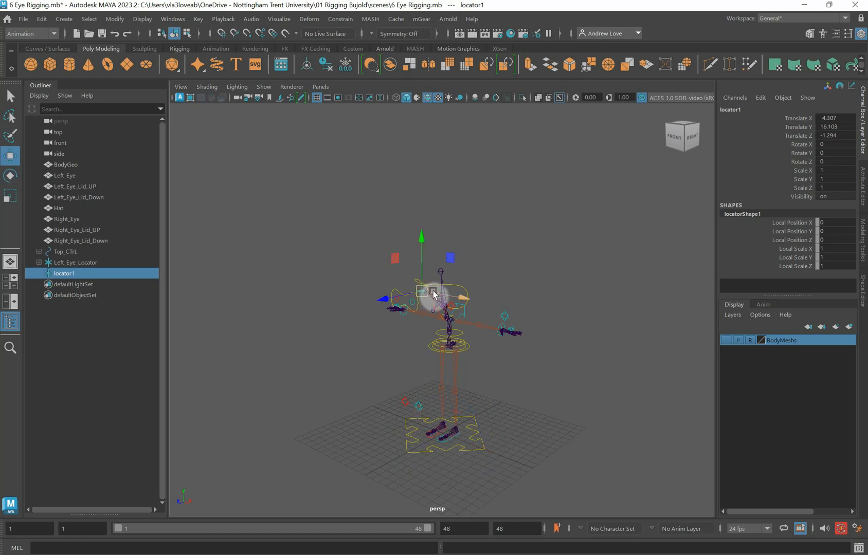
{"action": "key", "text": "f"}
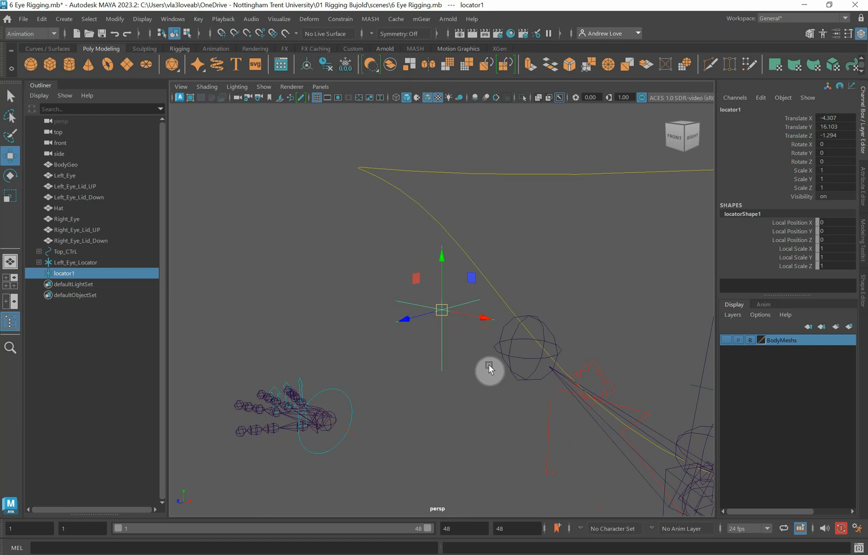
{"action": "scroll", "coordinate": [489, 369], "scroll_direction": "down", "scroll_amount": 5}
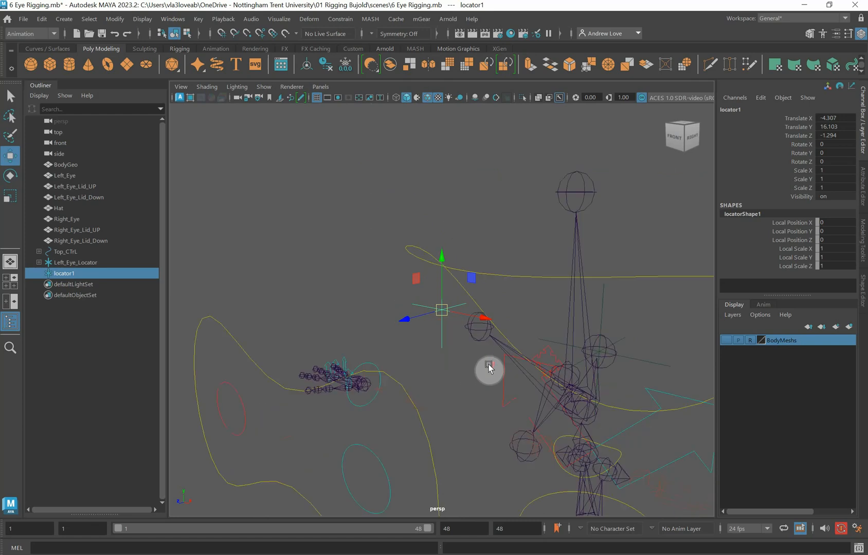
- Isolate the new locator together with Right_Eye_Joint in the viewport
{"action": "left_click", "coordinate": [476, 340]}
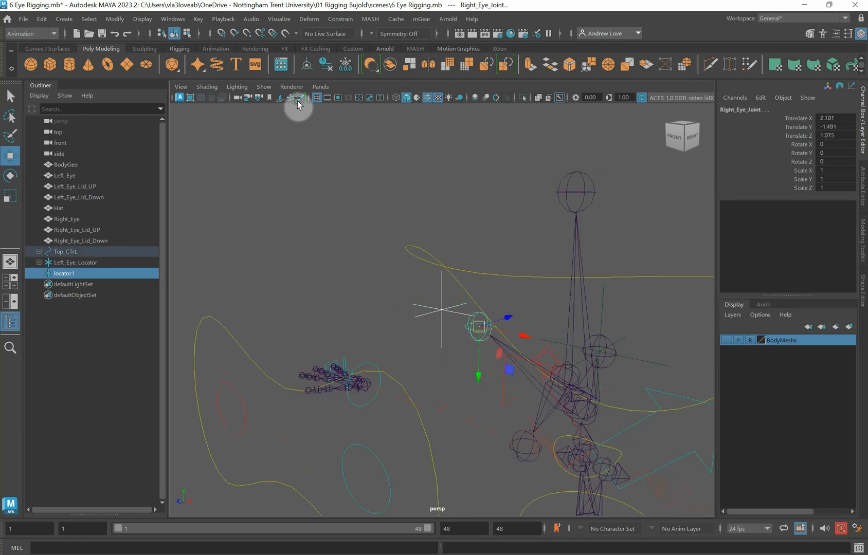
{"action": "left_click", "coordinate": [265, 87]}
{"action": "mouse_move", "coordinate": [303, 106]}
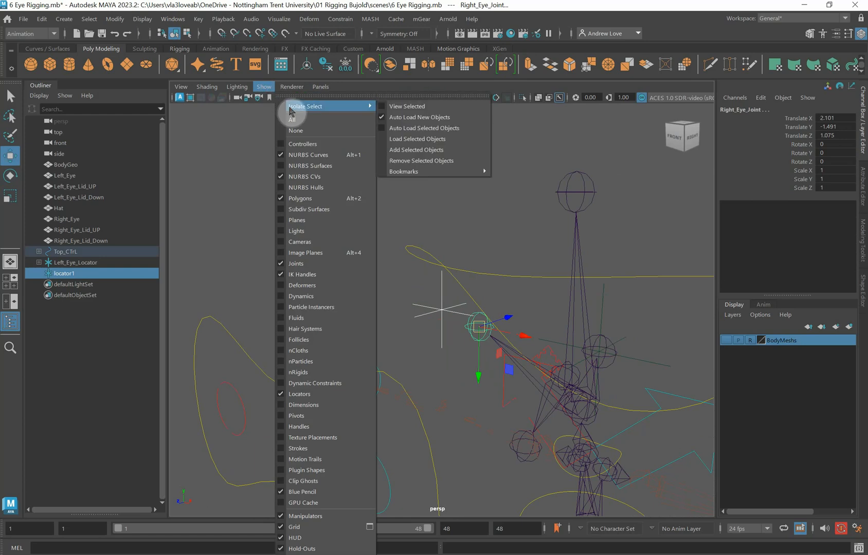
{"action": "left_click", "coordinate": [397, 107]}
{"action": "left_click", "coordinate": [379, 232]}
- Snap the new locator onto the centre of the right eye joint
{"action": "left_click", "coordinate": [445, 329]}
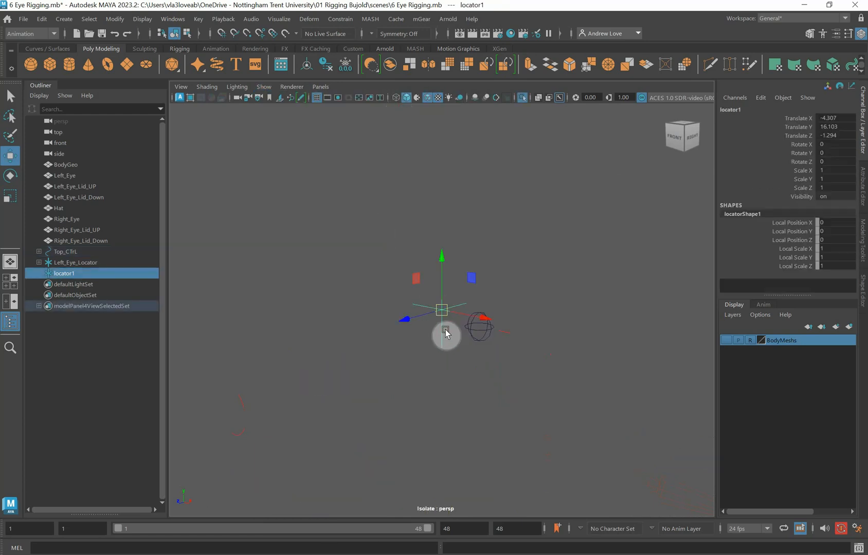
{"action": "middle_click_drag", "start_coordinate": [445, 333], "coordinate": [464, 333]}
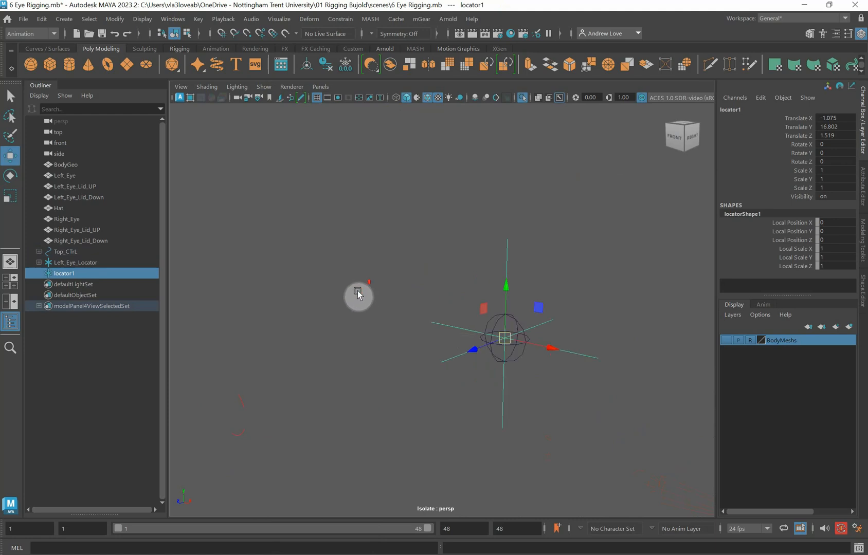
{"action": "left_click", "coordinate": [358, 289]}
- Parent-constrain the new locator to Right_Eye_Joint with Maintain offset on, all translate and rotate axes, and a weight of 1
{"action": "left_click", "coordinate": [487, 324]}
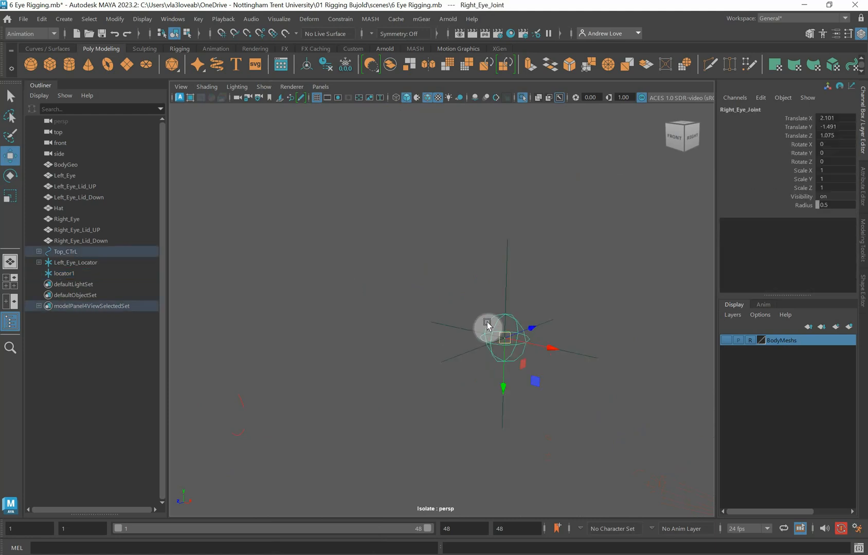
{"action": "left_click", "coordinate": [507, 273]}
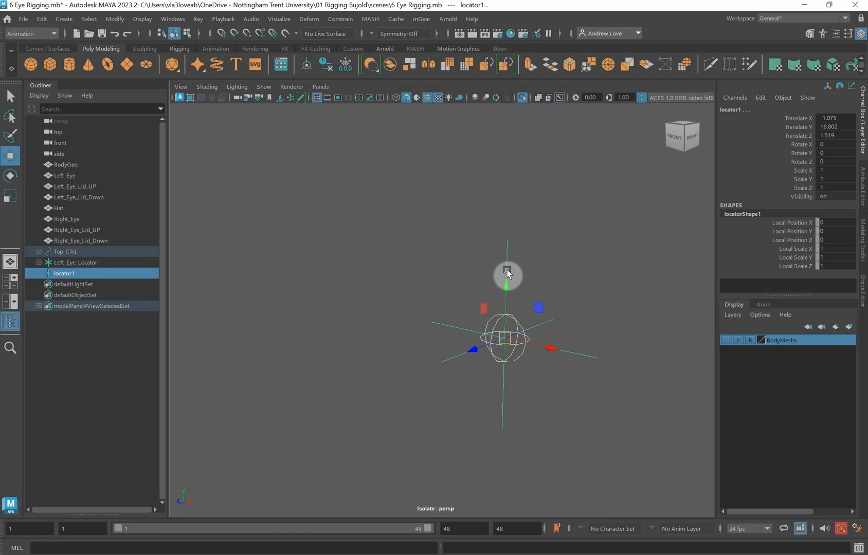
{"action": "left_click", "coordinate": [340, 19]}
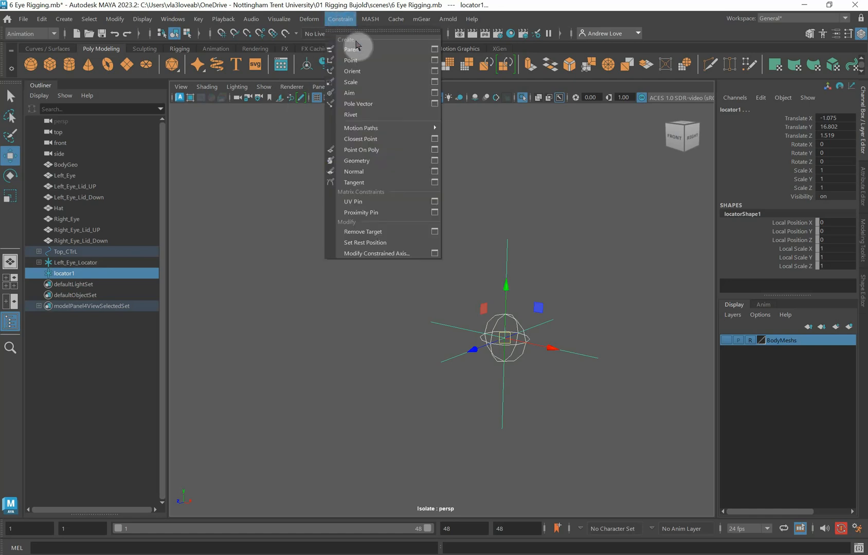
{"action": "left_click", "coordinate": [435, 49]}
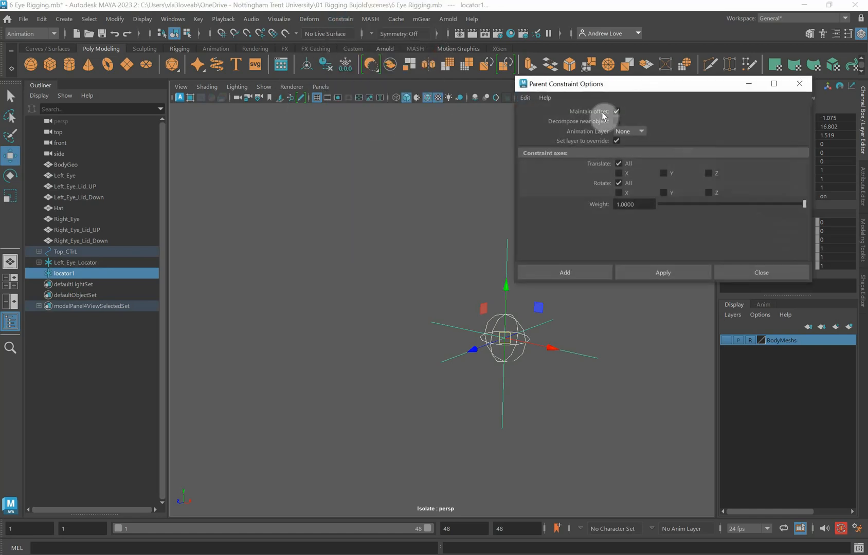
{"action": "left_click", "coordinate": [635, 271]}
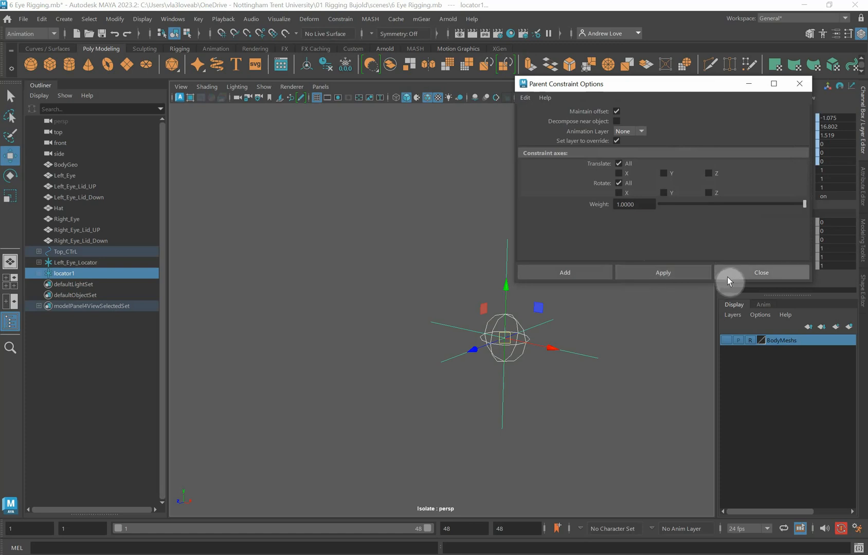
{"action": "left_click", "coordinate": [727, 278]}
- Rename the constrained locator as Right_Eye_Locator
{"action": "left_click", "coordinate": [512, 254]}
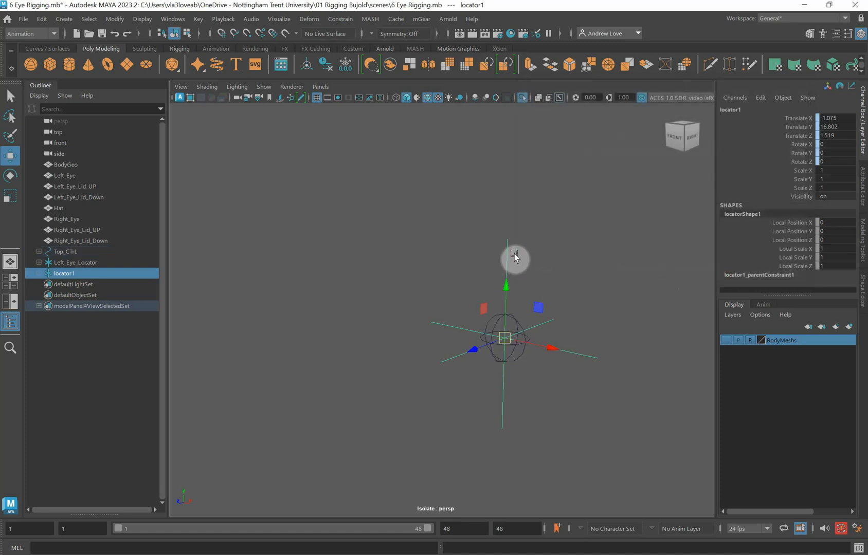
{"action": "left_click", "coordinate": [71, 276]}
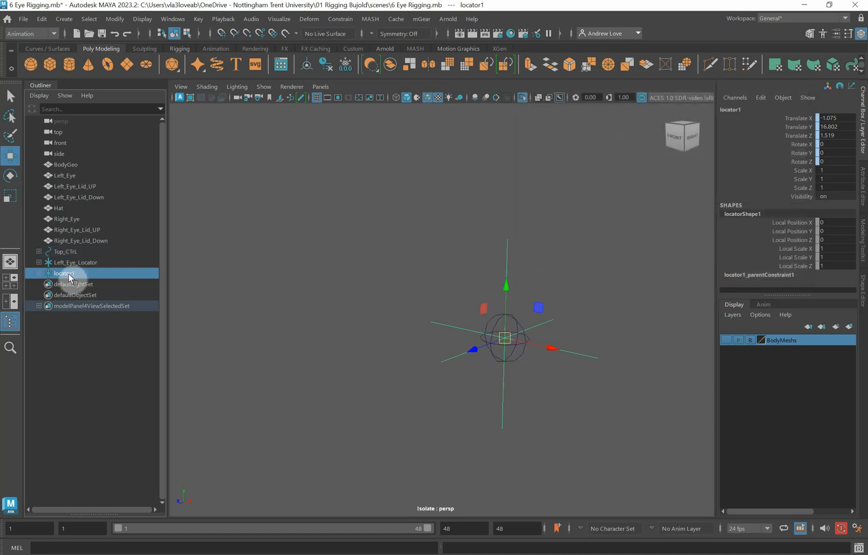
{"action": "double_click", "coordinate": [69, 274]}
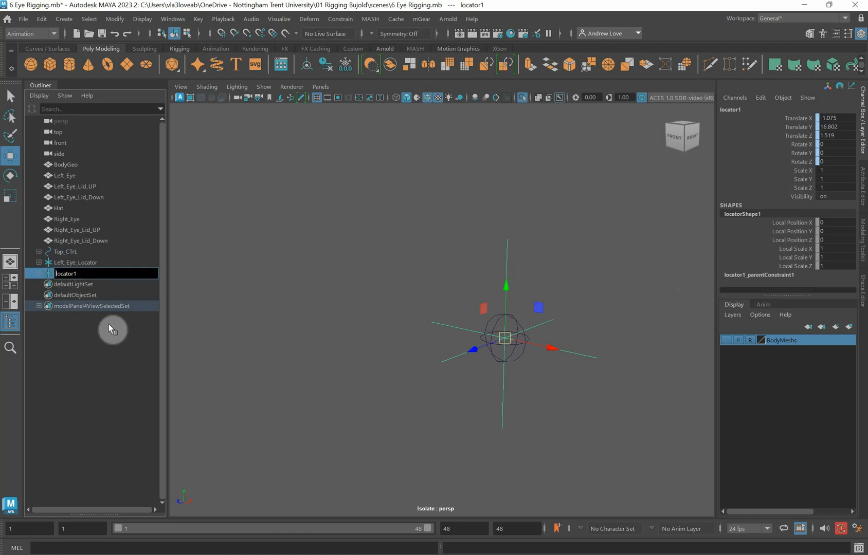
{"action": "type", "text": "Right Eye"}
{"action": "key", "text": "Delete"}
{"action": "type", "text": "L"}
{"action": "key", "text": "BackSpace"}
{"action": "key", "text": "Return"}
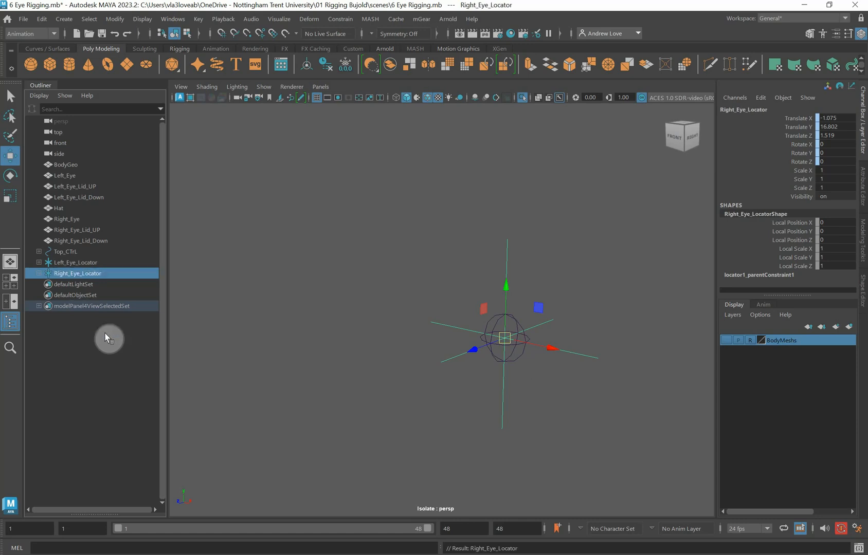
- End the isolation of the right eye joint and its locator, and clear the selection
{"action": "left_click", "coordinate": [267, 92]}
{"action": "mouse_move", "coordinate": [336, 106]}
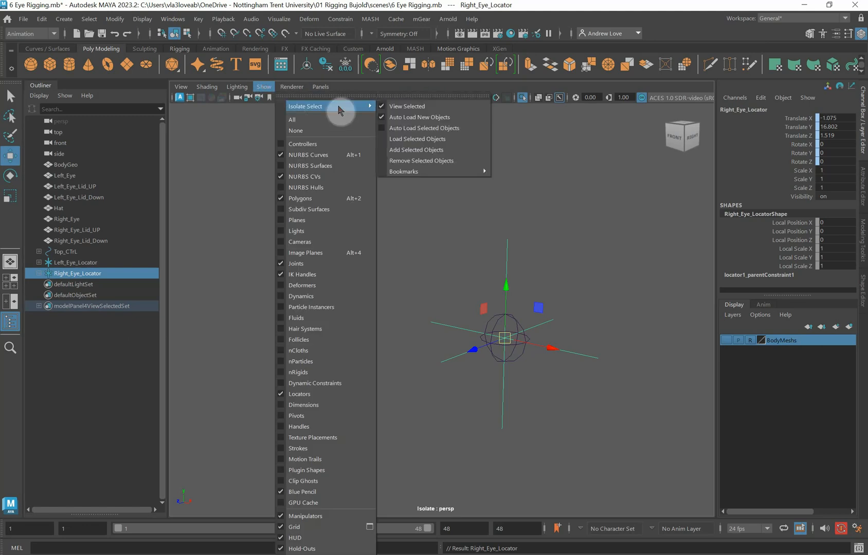
{"action": "left_click", "coordinate": [389, 105]}
{"action": "left_click", "coordinate": [301, 178]}
- Rotate the head control slightly on X to test both eye locators, undo the rotation, and deselect the control
{"action": "scroll", "coordinate": [302, 179], "scroll_direction": "down", "scroll_amount": 6}
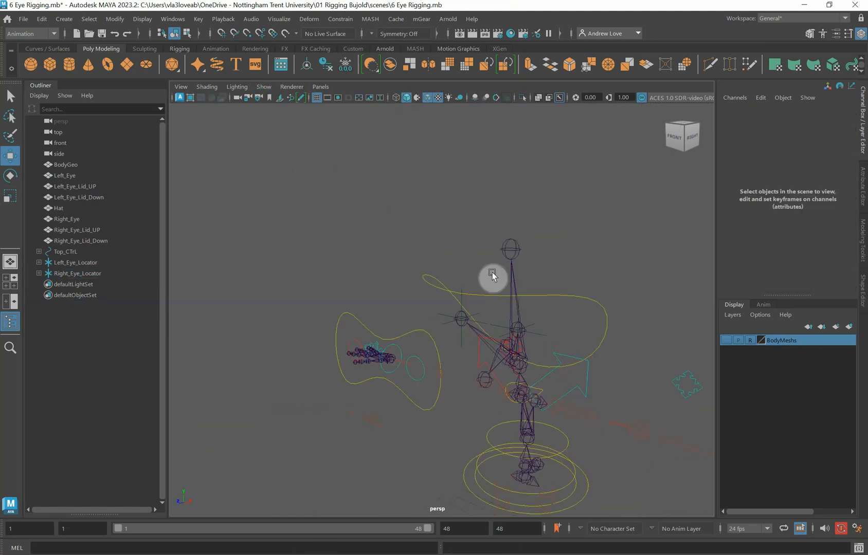
{"action": "left_click_drag", "start_coordinate": [548, 302], "coordinate": [557, 281]}
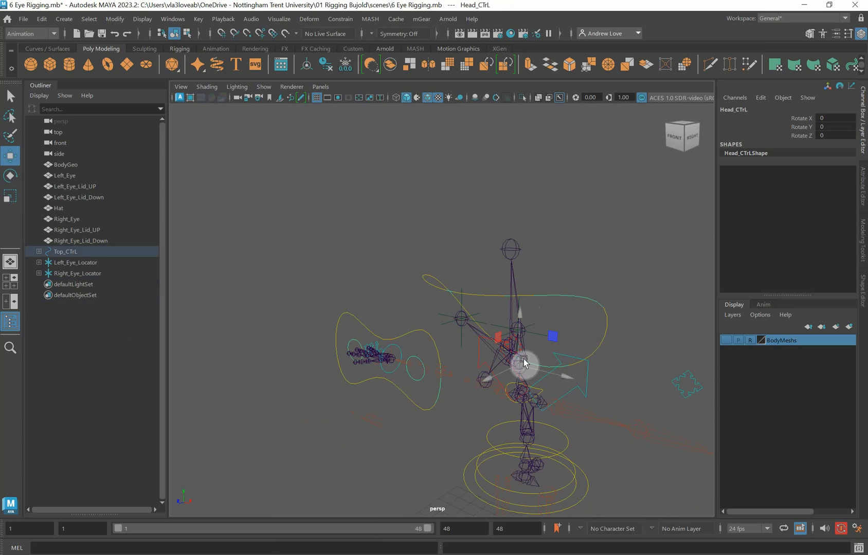
{"action": "key", "text": "e"}
{"action": "mouse_move", "coordinate": [506, 373]}
{"action": "left_mouse_down"}
{"action": "mouse_move", "coordinate": [492, 363]}
{"action": "mouse_move", "coordinate": [494, 372]}
{"action": "mouse_move", "coordinate": [495, 362]}
{"action": "left_mouse_up"}
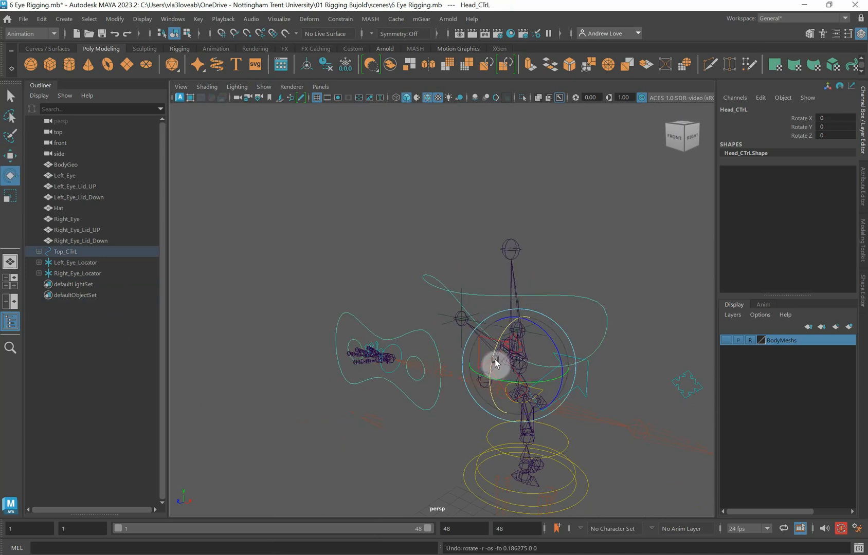
{"action": "left_click", "coordinate": [272, 238]}
{"action": "scroll", "coordinate": [271, 238], "scroll_direction": "up", "scroll_amount": 3}
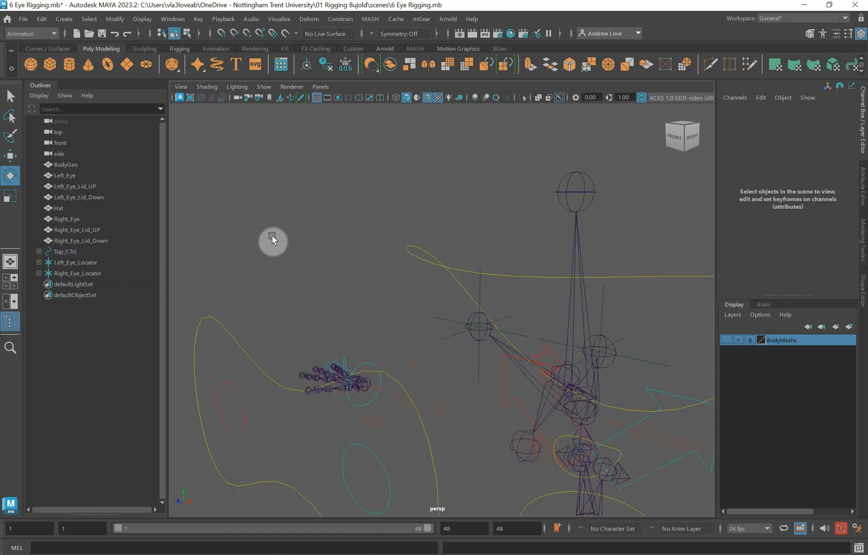
{"action": "scroll", "coordinate": [272, 235], "scroll_direction": "down", "scroll_amount": 2}
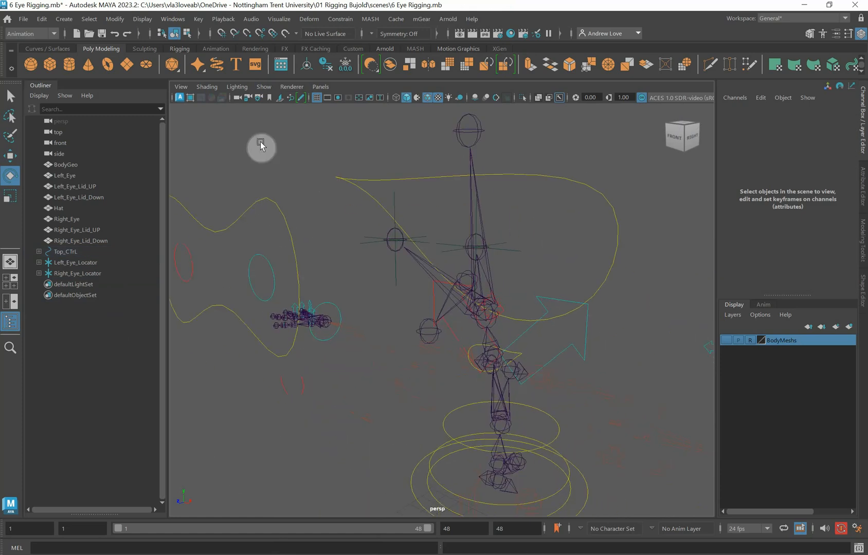
{"action": "left_click_drag", "start_coordinate": [536, 163], "coordinate": [544, 185]}
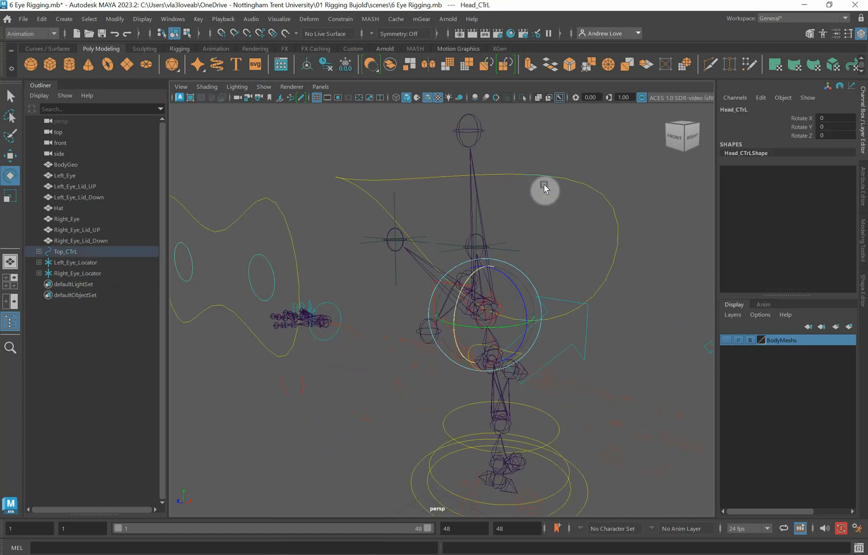
{"action": "left_click", "coordinate": [456, 226]}
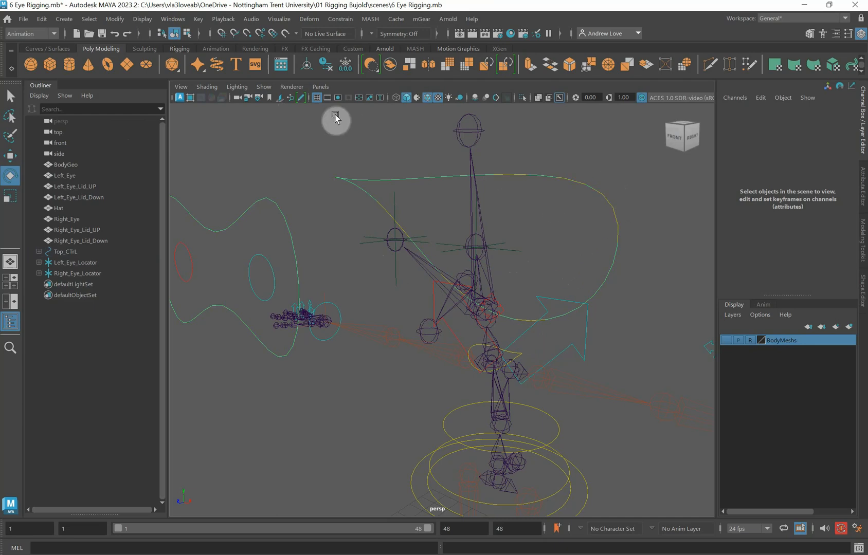
{"action": "scroll", "coordinate": [494, 305], "scroll_direction": "down", "scroll_amount": 5}
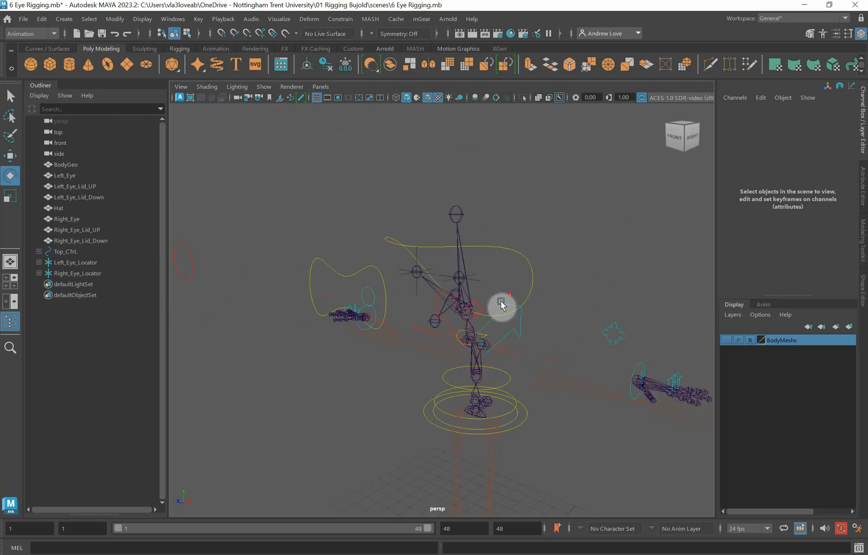
{"action": "scroll", "coordinate": [500, 303], "scroll_direction": "up", "scroll_amount": 8}
{"action": "scroll", "coordinate": [344, 236], "scroll_direction": "down", "scroll_amount": 5}
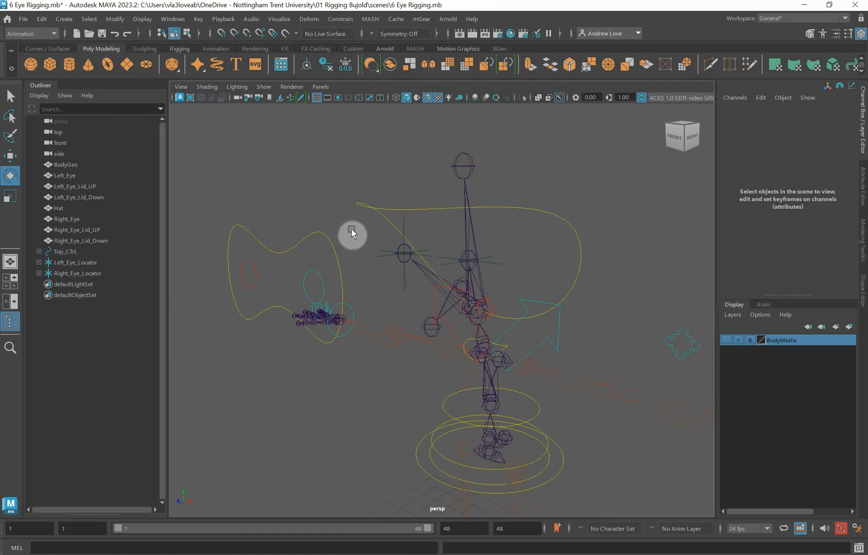
{"action": "left_click", "coordinate": [264, 87]}
{"action": "mouse_move", "coordinate": [305, 106]}
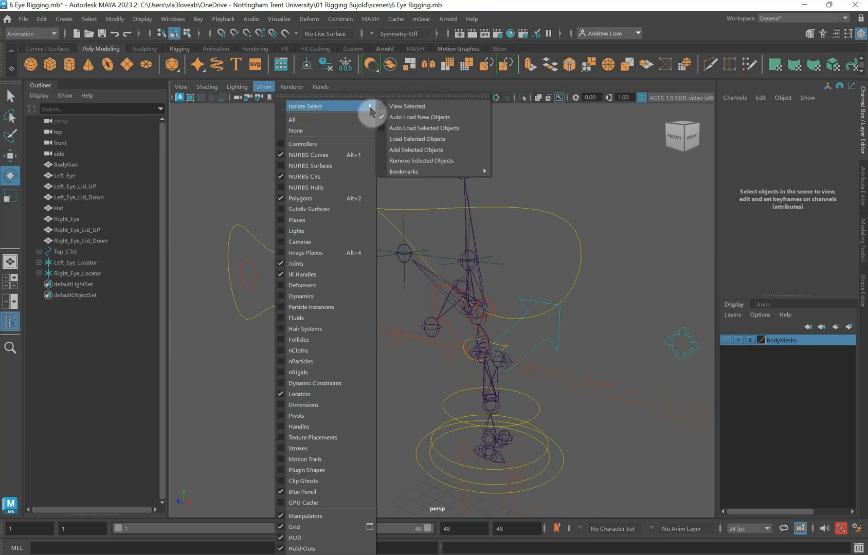
{"action": "left_click", "coordinate": [539, 134]}
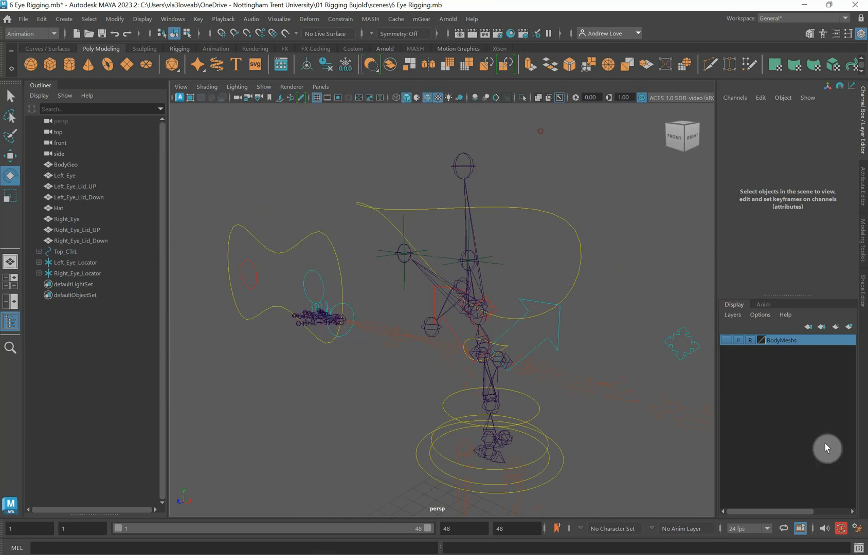
- Show the BodyMeshs display layer and hide the joints in the perspective view
{"action": "left_click", "coordinate": [729, 340]}
{"action": "scroll", "coordinate": [290, 197], "scroll_direction": "up", "scroll_amount": 5}
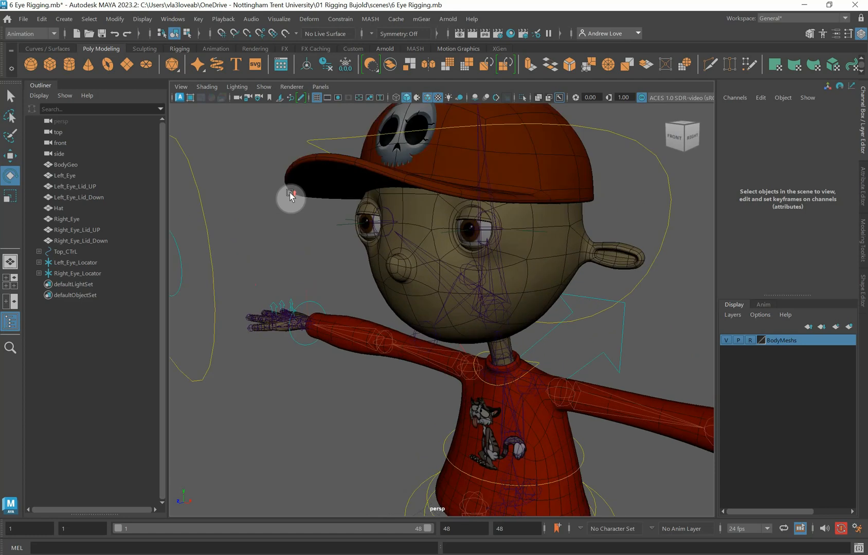
{"action": "middle_click_drag", "start_coordinate": [278, 237], "coordinate": [280, 245], "text": "alt"}
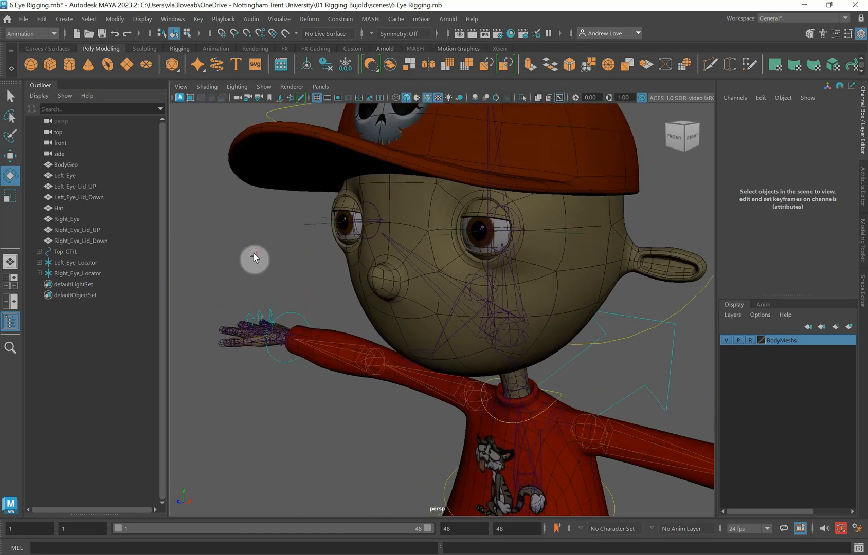
{"action": "left_click_drag", "start_coordinate": [253, 254], "coordinate": [247, 252], "text": "alt"}
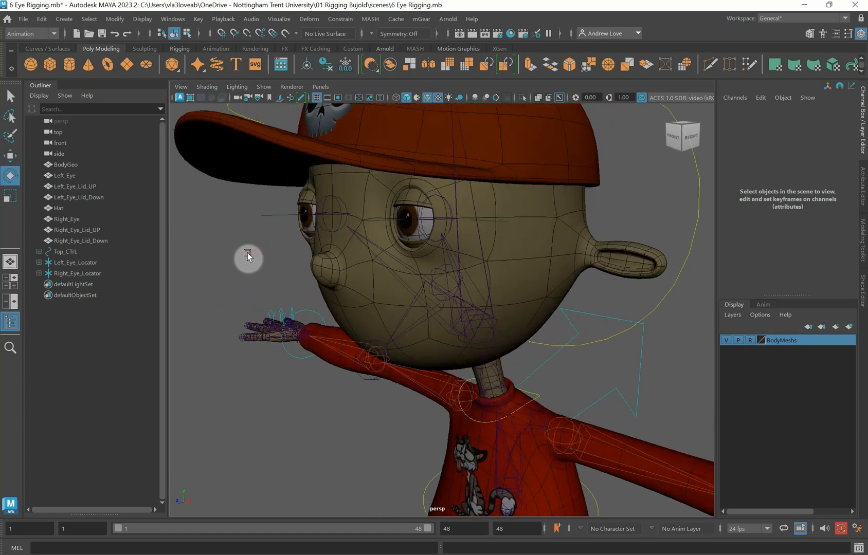
{"action": "left_click", "coordinate": [267, 87]}
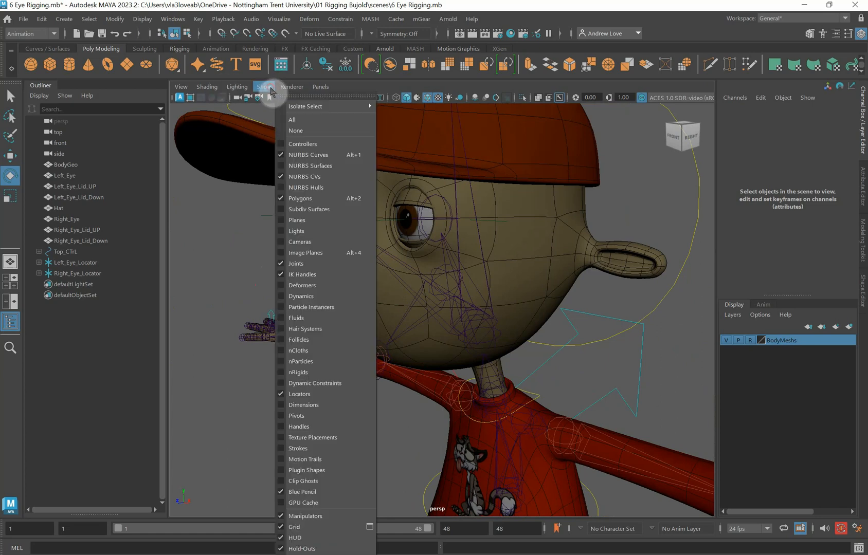
{"action": "left_click", "coordinate": [289, 265]}
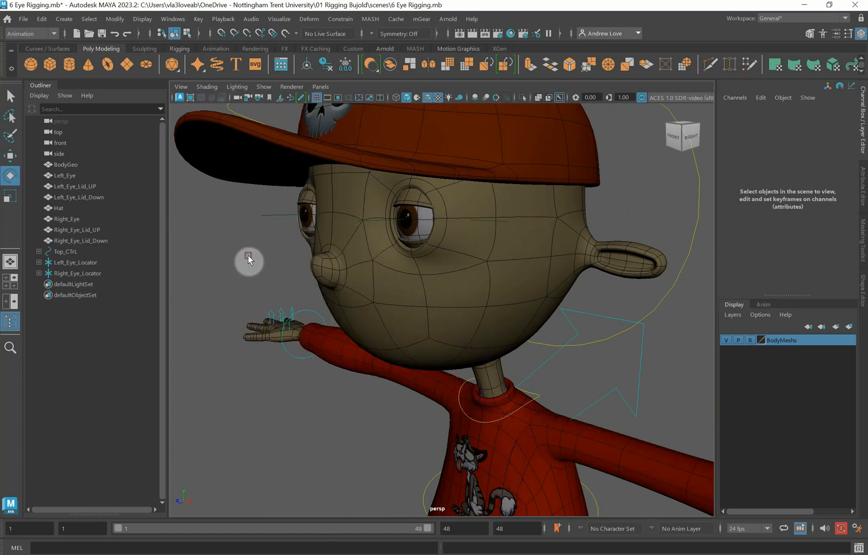
- Turn off the Reference display type of the BodyMeshs layer so its meshes can be selected
{"action": "left_click", "coordinate": [407, 248]}
{"action": "left_click", "coordinate": [413, 241]}
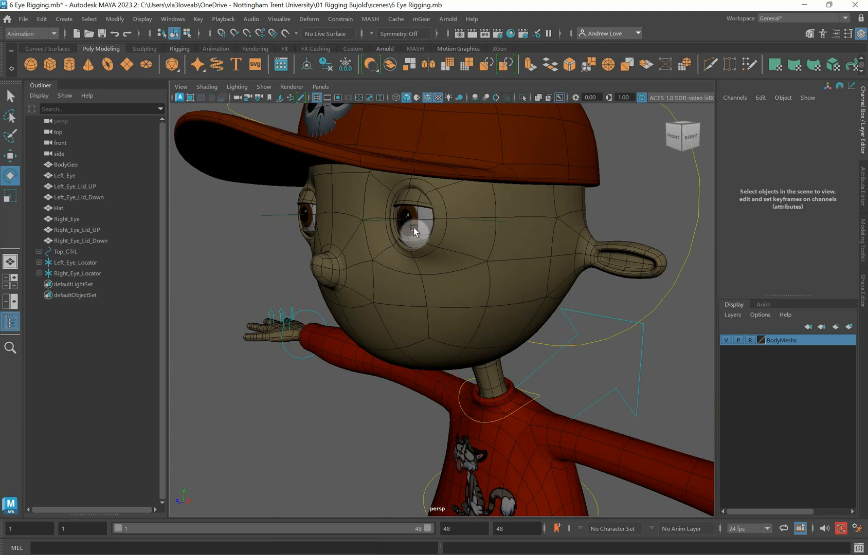
{"action": "left_click", "coordinate": [750, 340]}
- Select the left upper eyelid, the left eyeball and Left_Eye_Locator in turn to check that each can be picked
{"action": "left_click", "coordinate": [555, 258]}
{"action": "left_click", "coordinate": [423, 206]}
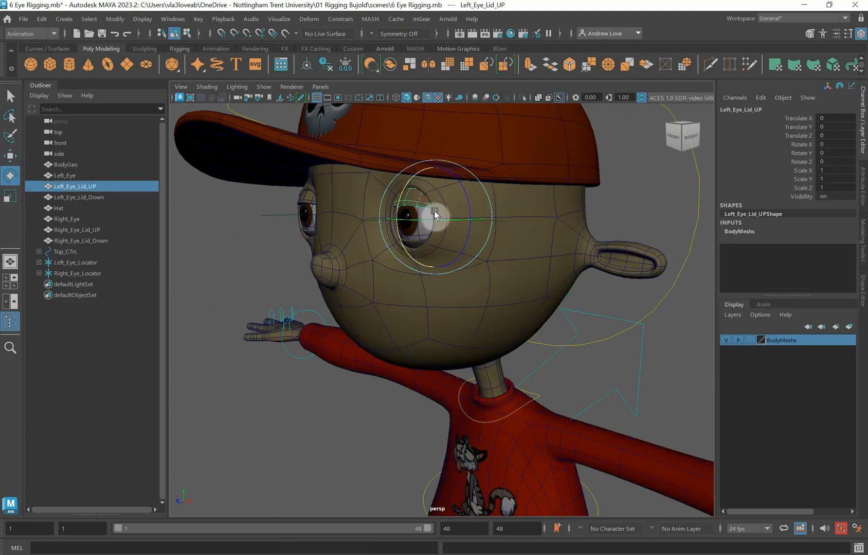
{"action": "key", "text": "q"}
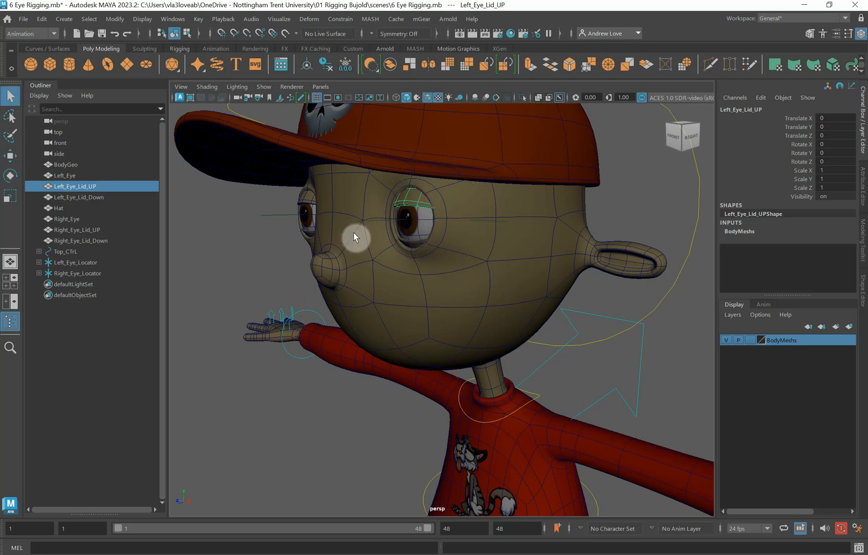
{"action": "left_click", "coordinate": [417, 221]}
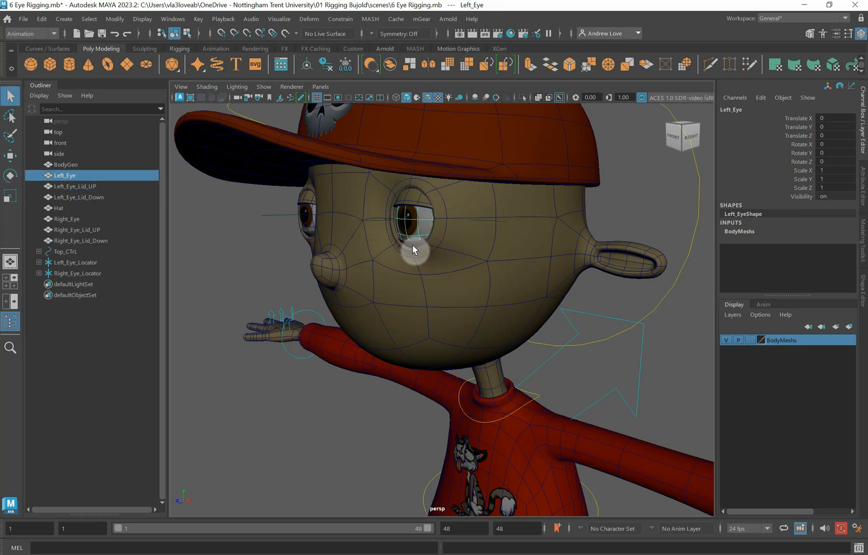
{"action": "left_click", "coordinate": [372, 220]}
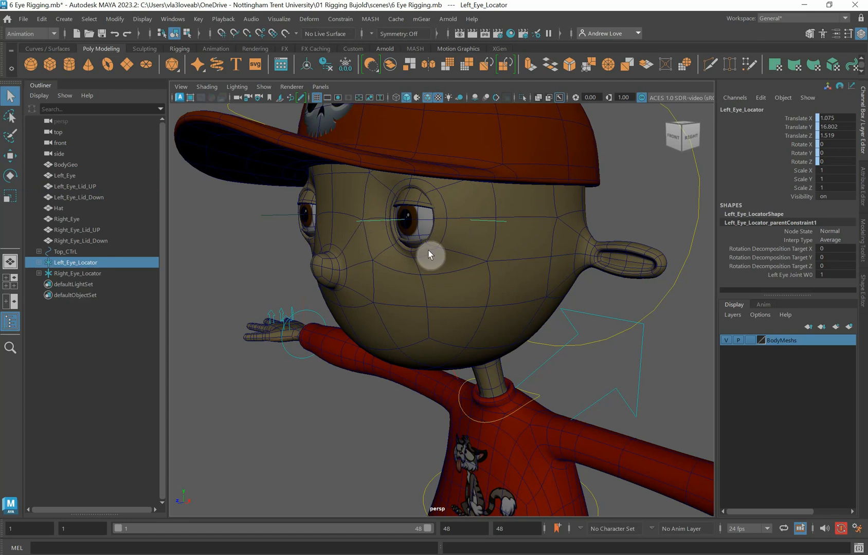
- Parent Left_Eye_Lid_Down, Left_Eye_Lid_UP and Left_Eye under Left_Eye_Locator, check the locator's selection, and deselect it
{"action": "left_click", "coordinate": [411, 243]}
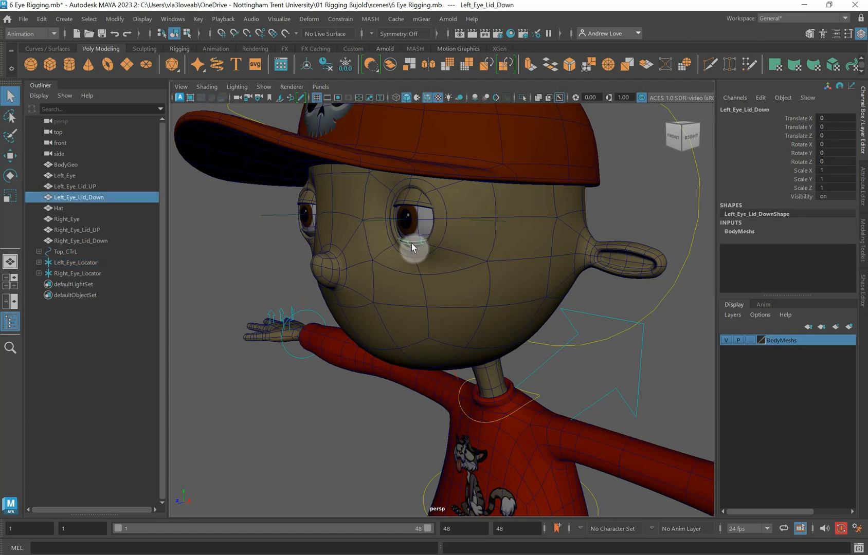
{"action": "left_click", "coordinate": [417, 196], "text": "shift"}
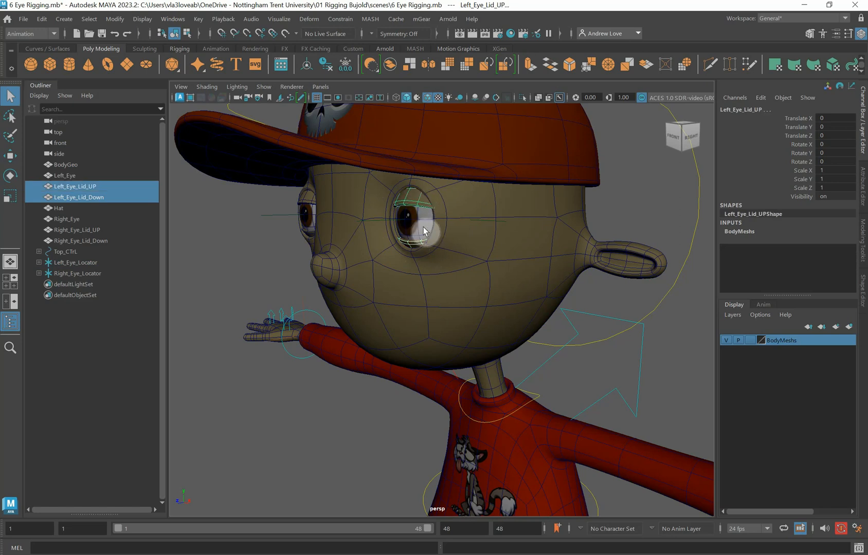
{"action": "left_click", "coordinate": [423, 231], "text": "shift"}
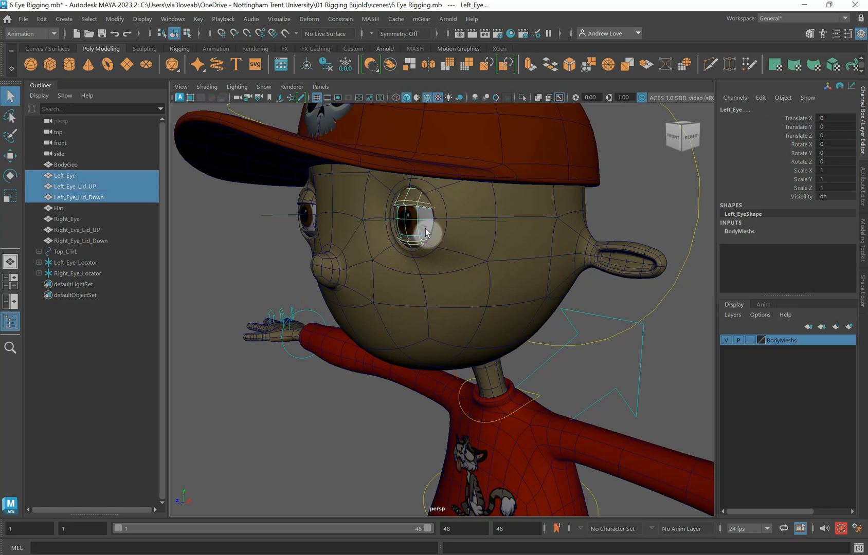
{"action": "left_click", "coordinate": [379, 221], "text": "shift"}
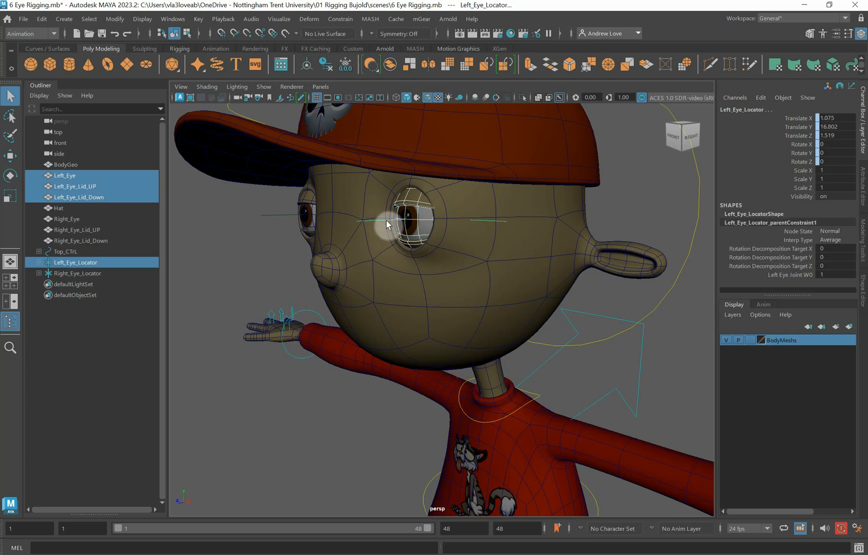
{"action": "key", "text": "p"}
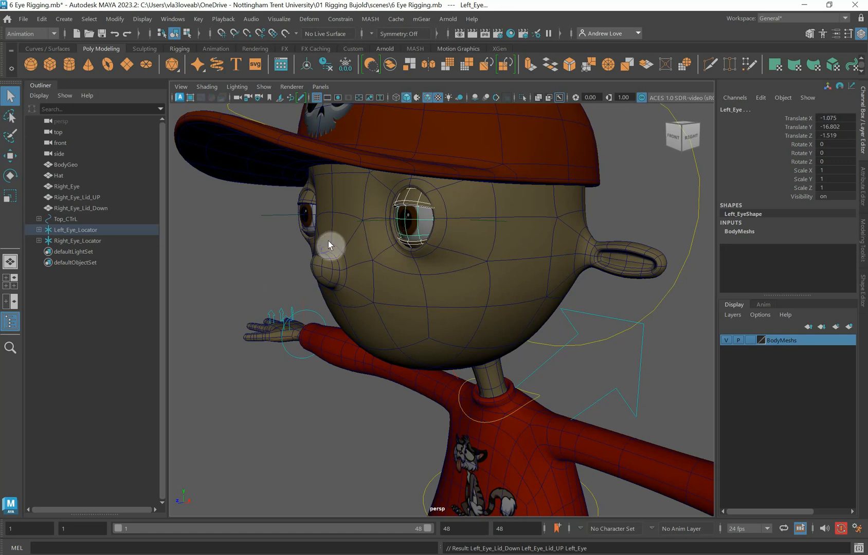
{"action": "left_click", "coordinate": [373, 225]}
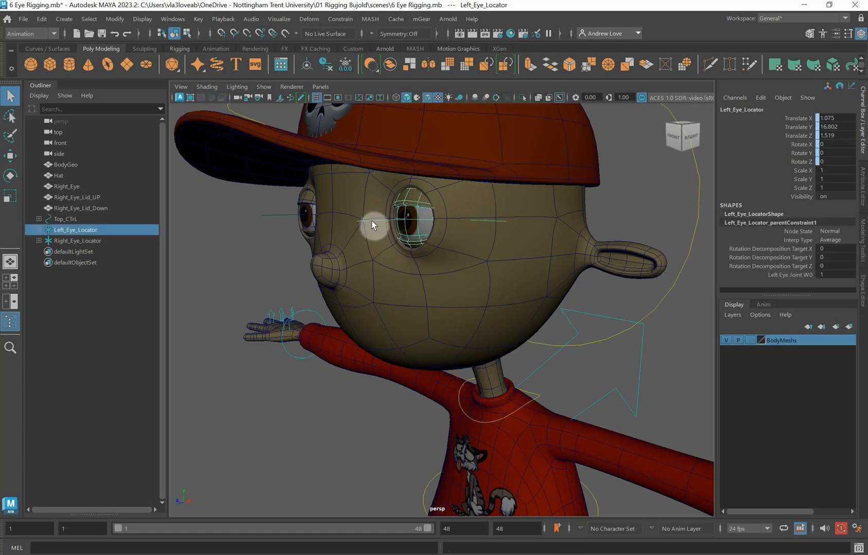
{"action": "left_click", "coordinate": [249, 266]}
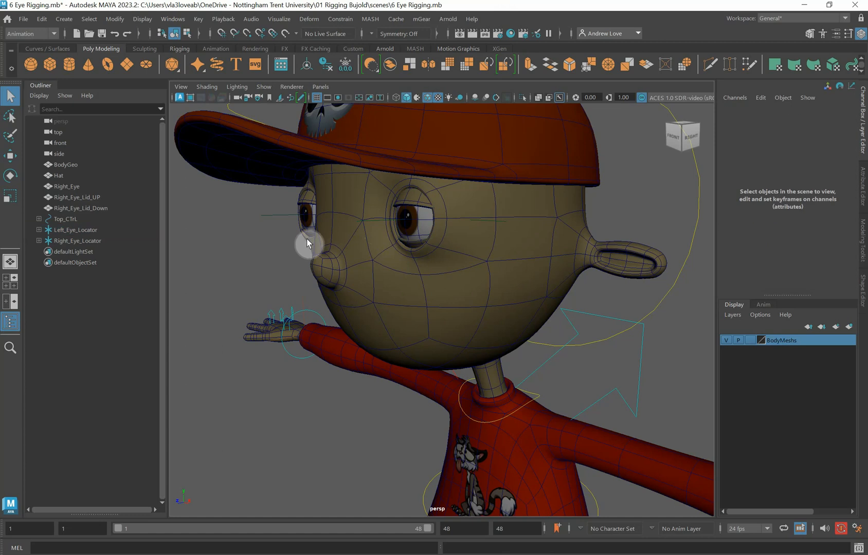
- Parent Right_Eye_Lid_Down, Right_Eye_Lid_UP and Right_Eye under Right_Eye_Locator, check the locator's selection, and deselect it
{"action": "left_click", "coordinate": [309, 237]}
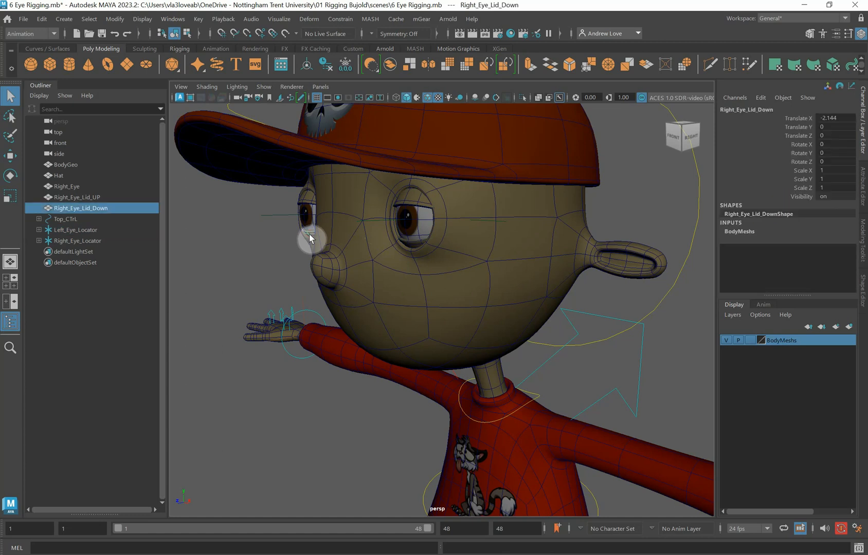
{"action": "left_click", "coordinate": [306, 200], "text": "shift"}
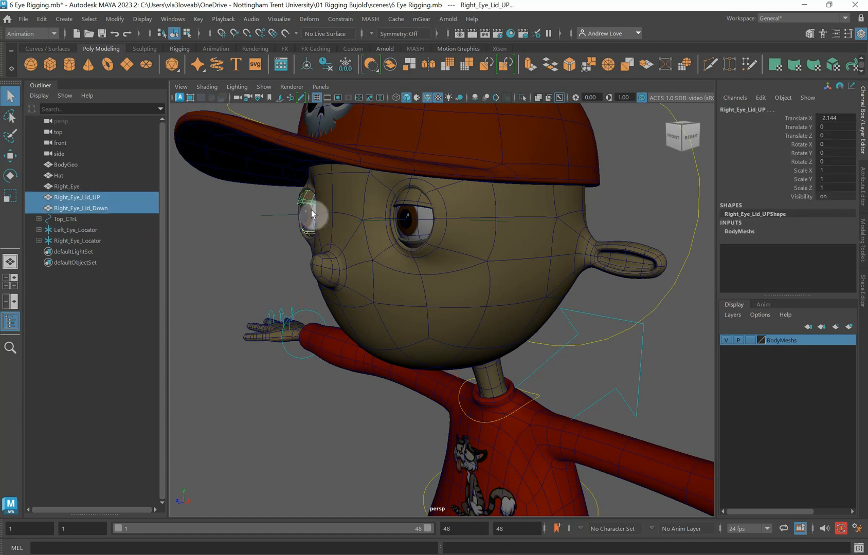
{"action": "left_click", "coordinate": [305, 211], "text": "shift"}
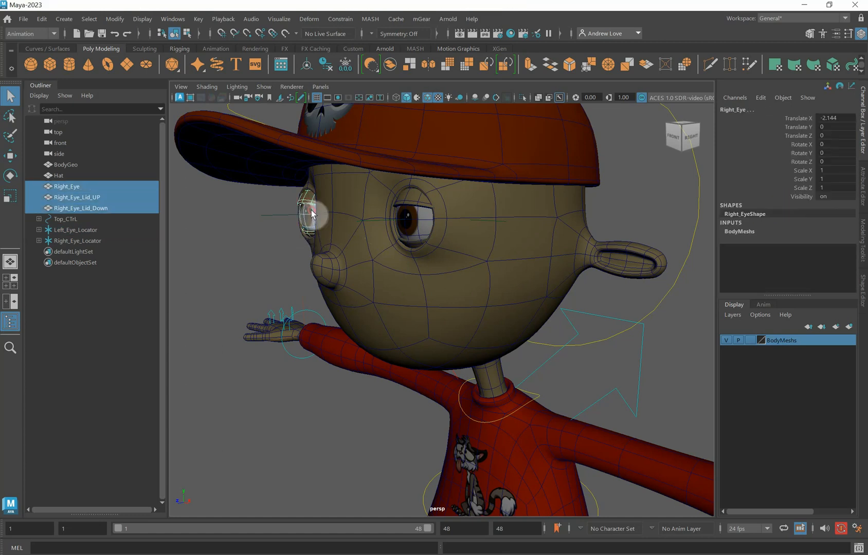
{"action": "left_click", "coordinate": [280, 215], "text": "shift"}
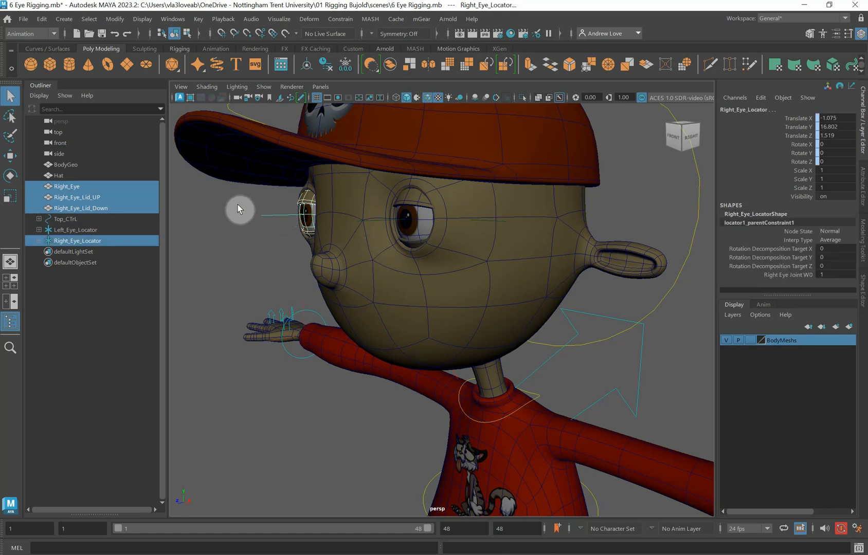
{"action": "key", "text": "p"}
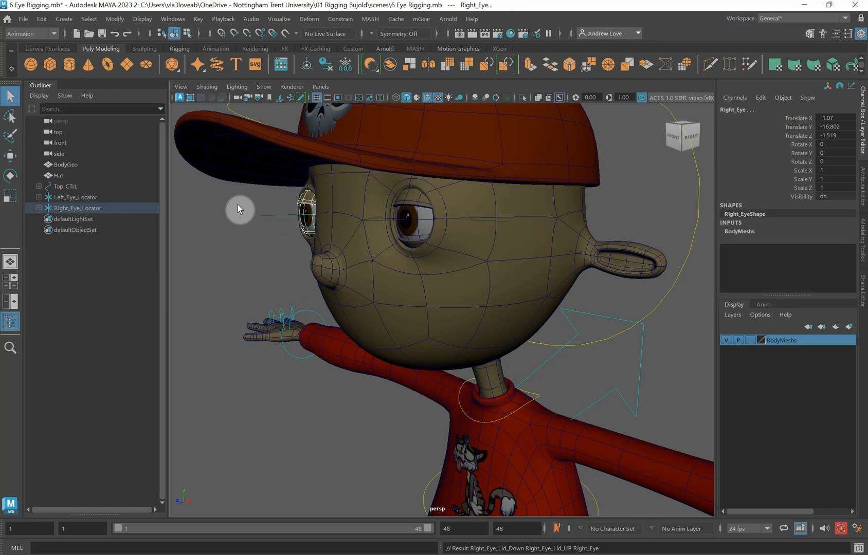
{"action": "left_click", "coordinate": [236, 218]}
{"action": "left_click", "coordinate": [263, 217]}
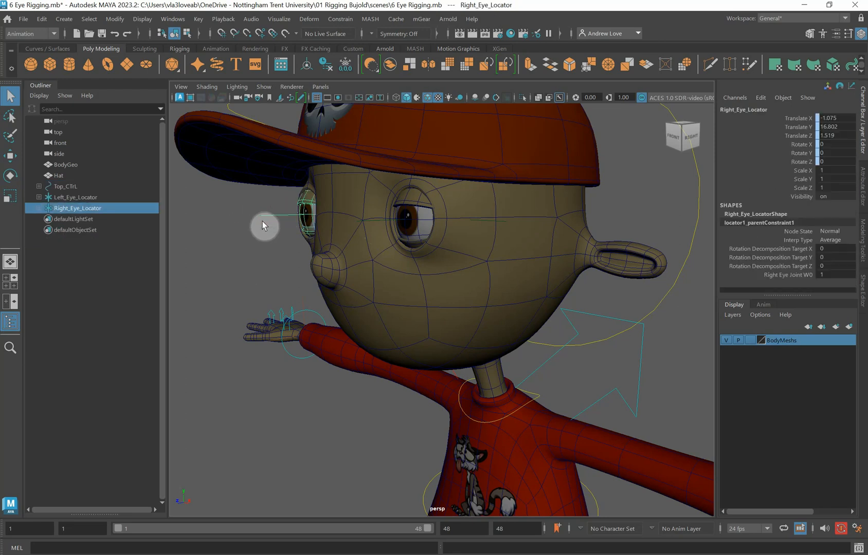
{"action": "left_click", "coordinate": [228, 229]}
- Rotate the head control slightly to test the parented eyes and eyelids, undo the rotation, and deselect the control
{"action": "scroll", "coordinate": [228, 229], "scroll_direction": "down", "scroll_amount": 2}
{"action": "scroll", "coordinate": [227, 230], "scroll_direction": "up", "scroll_amount": 1}
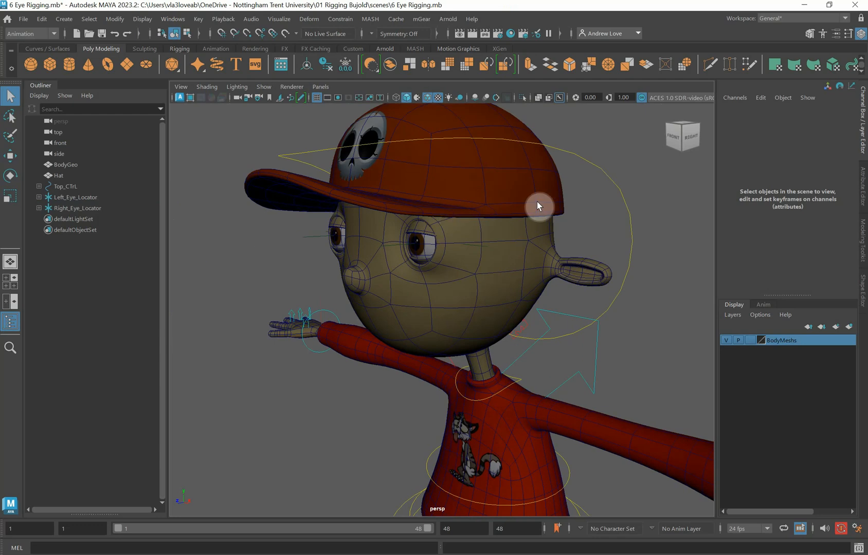
{"action": "left_click", "coordinate": [597, 158]}
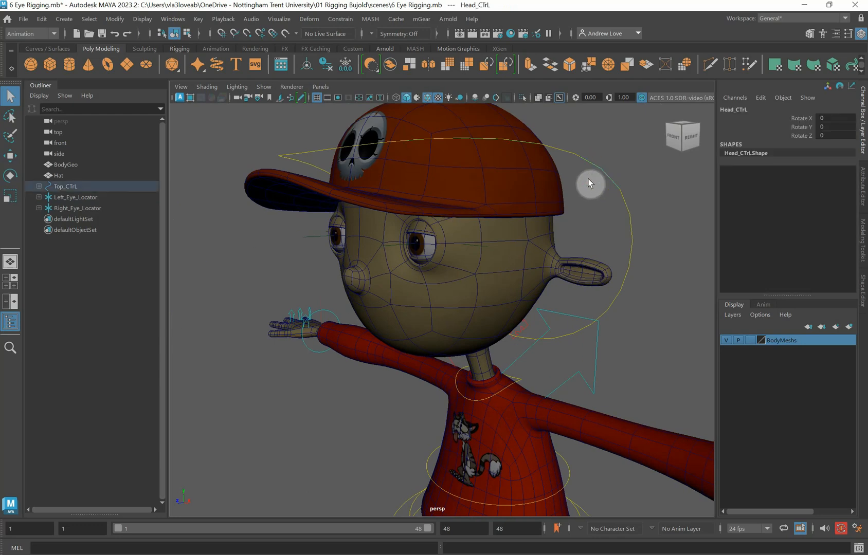
{"action": "key", "text": "e"}
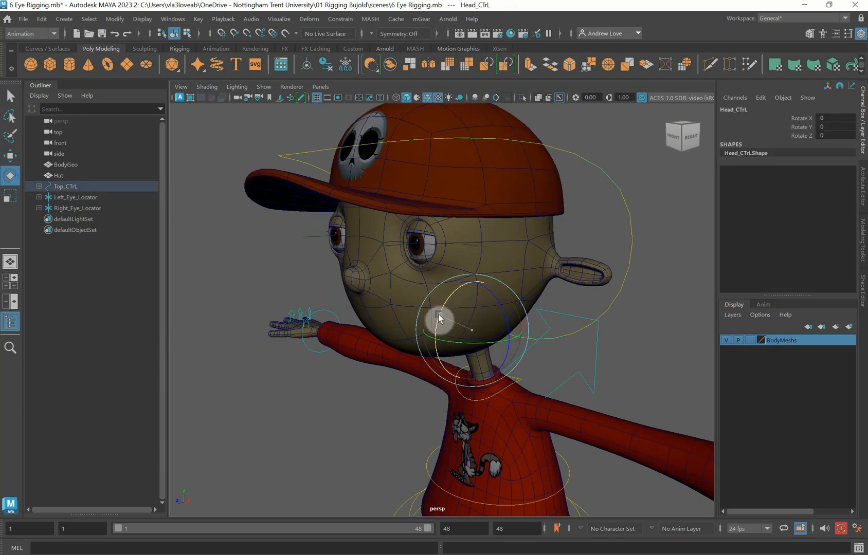
{"action": "mouse_move", "coordinate": [439, 317]}
{"action": "left_mouse_down"}
{"action": "mouse_move", "coordinate": [440, 304]}
{"action": "mouse_move", "coordinate": [436, 320]}
{"action": "mouse_move", "coordinate": [429, 316]}
{"action": "left_mouse_up"}
{"action": "key", "text": "ctrl+z"}
{"action": "left_click", "coordinate": [201, 285]}
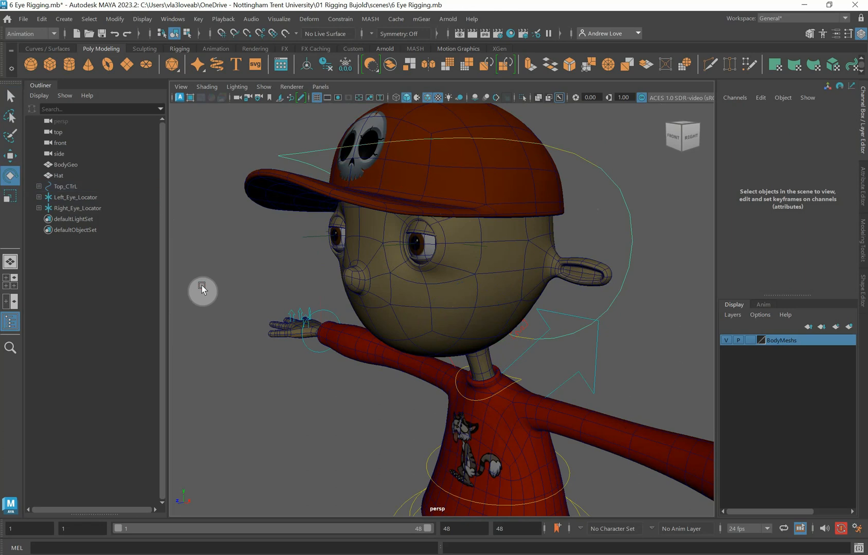
- Aim-constrain the Left_Eye eyeball to Left_Eye__CTrL with Maintain offset on and all axes constrained
{"action": "scroll", "coordinate": [420, 248], "scroll_direction": "down", "scroll_amount": 2}
{"action": "left_click", "coordinate": [425, 251]}
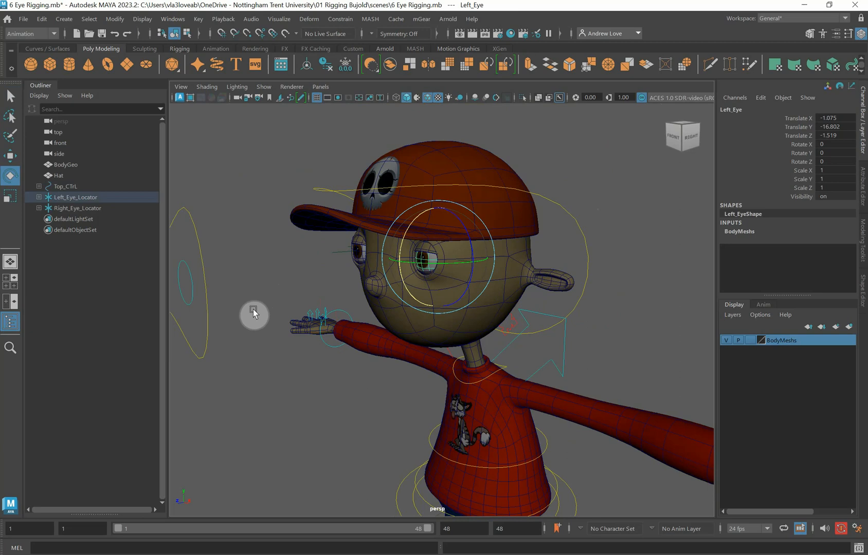
{"action": "left_click_drag", "start_coordinate": [253, 309], "coordinate": [267, 309], "text": "alt"}
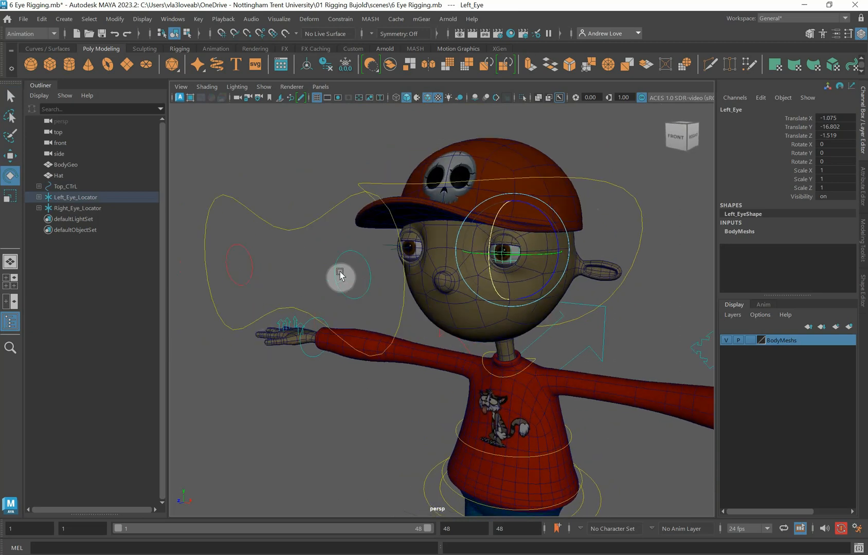
{"action": "left_click", "coordinate": [301, 252]}
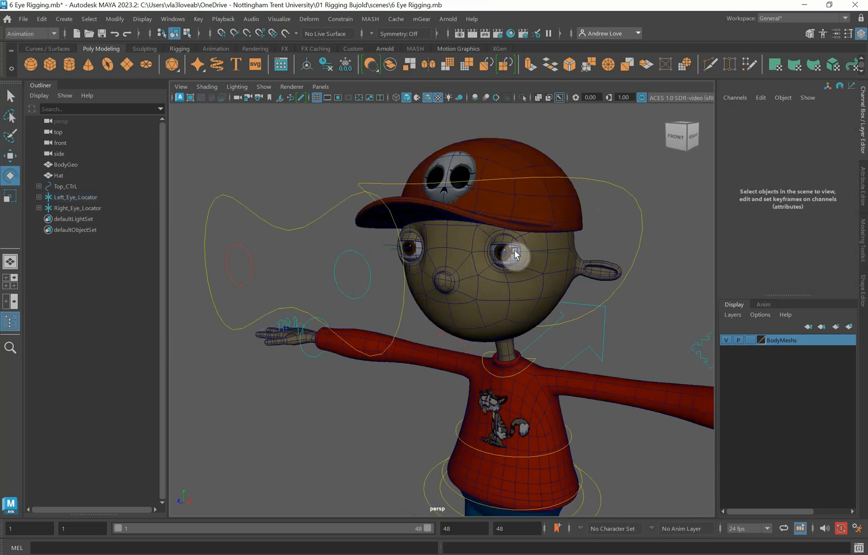
{"action": "left_click", "coordinate": [368, 284]}
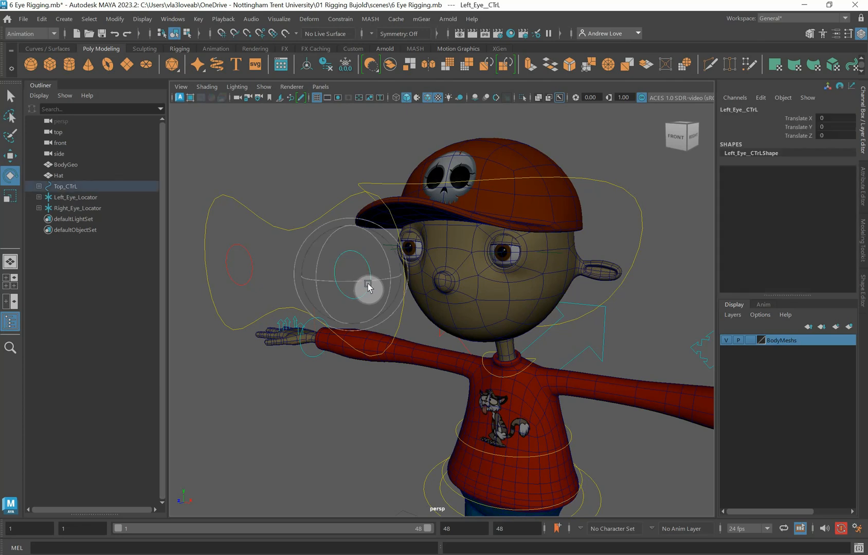
{"action": "left_click", "coordinate": [511, 259]}
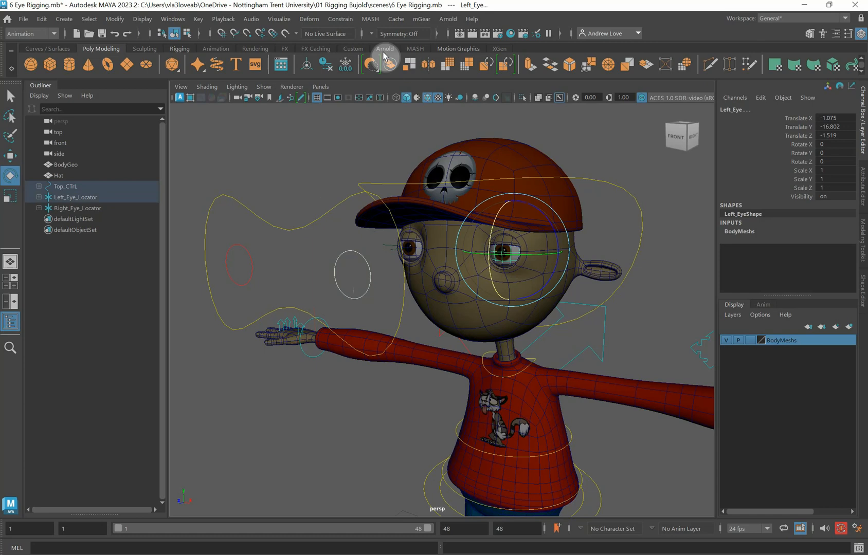
{"action": "left_click", "coordinate": [341, 19]}
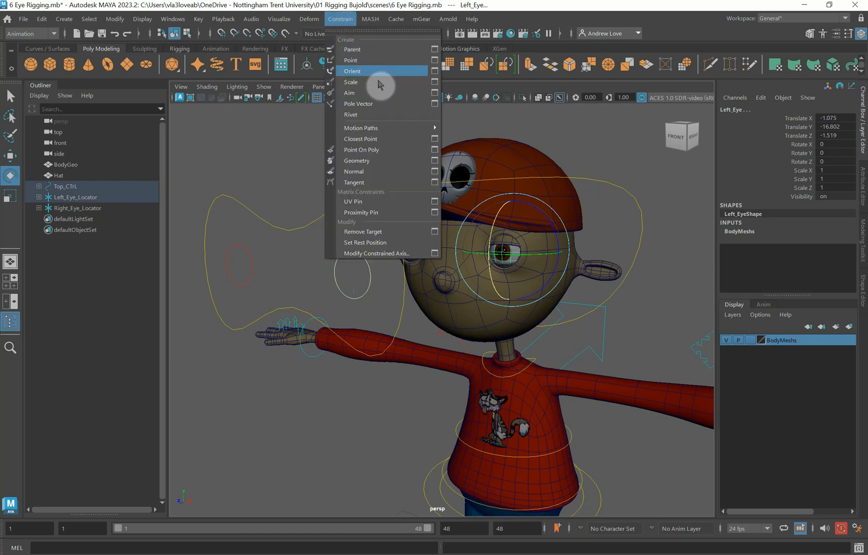
{"action": "left_click", "coordinate": [435, 95]}
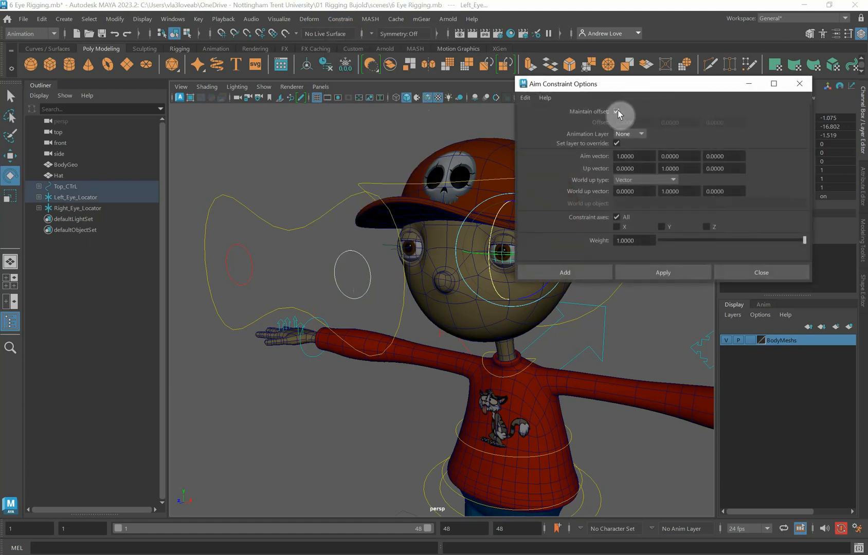
{"action": "left_click", "coordinate": [674, 273]}
{"action": "left_click", "coordinate": [725, 278]}
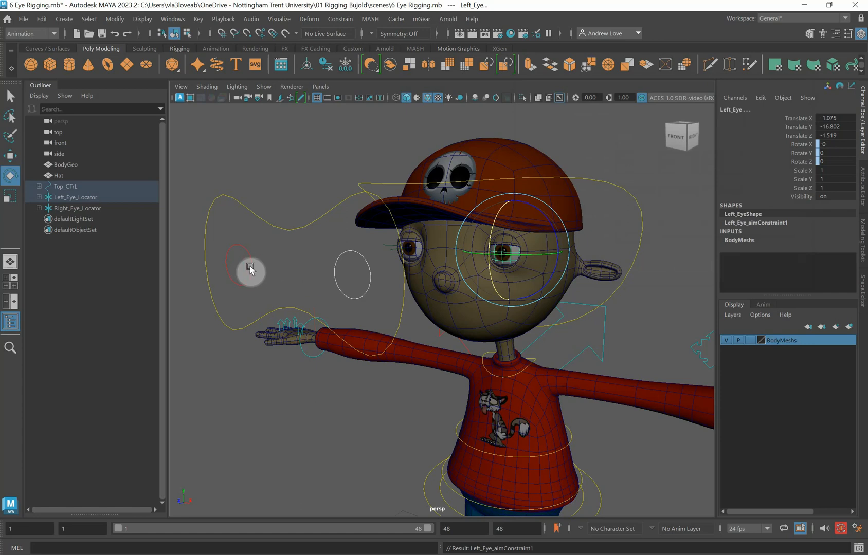
- Aim-constrain the Right_Eye eyeball to Right_Eye_CTrL with Maintain offset on and all axes constrained
{"action": "left_click", "coordinate": [252, 265]}
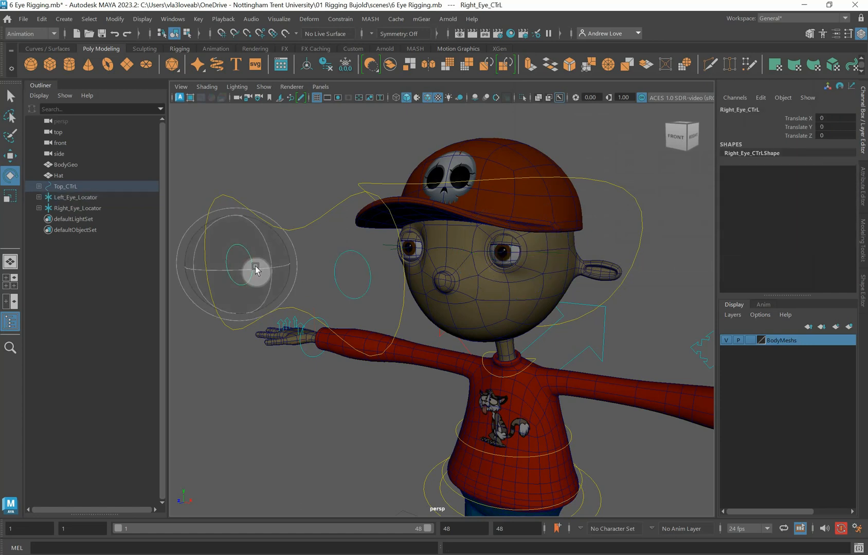
{"action": "key", "text": "q"}
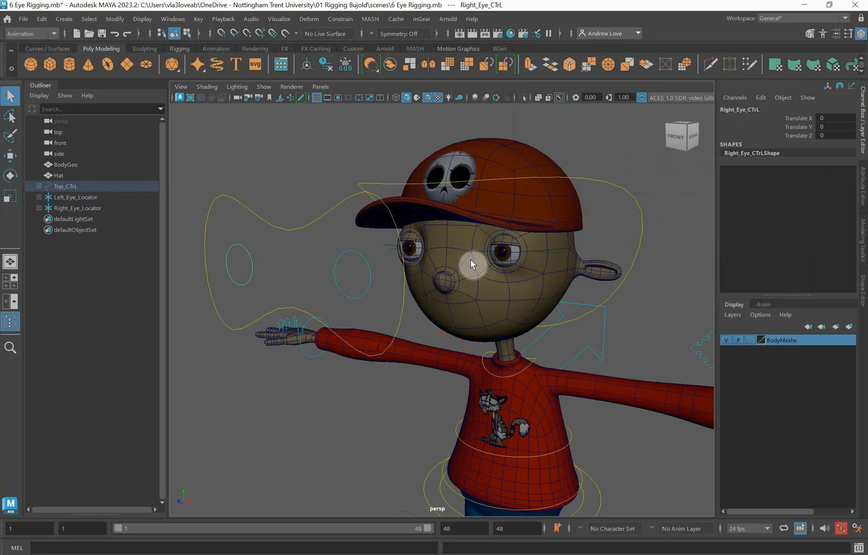
{"action": "left_click", "coordinate": [416, 248]}
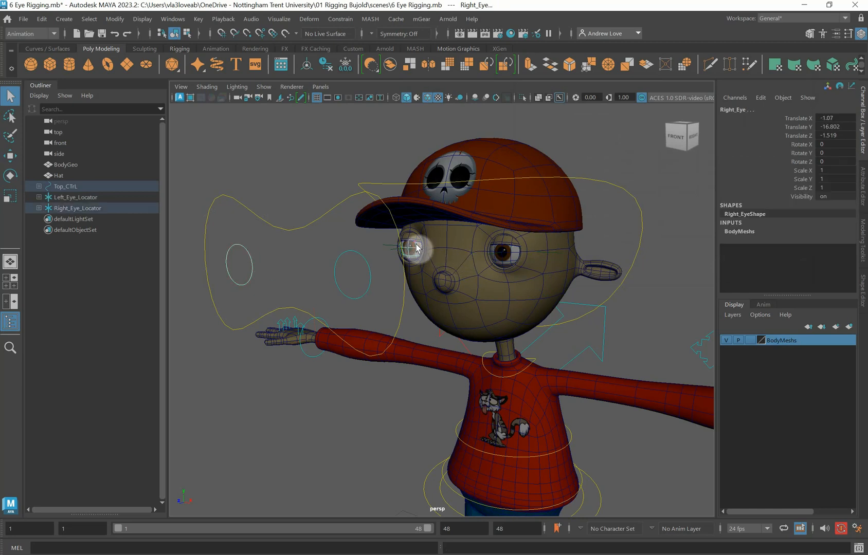
{"action": "left_click", "coordinate": [340, 19]}
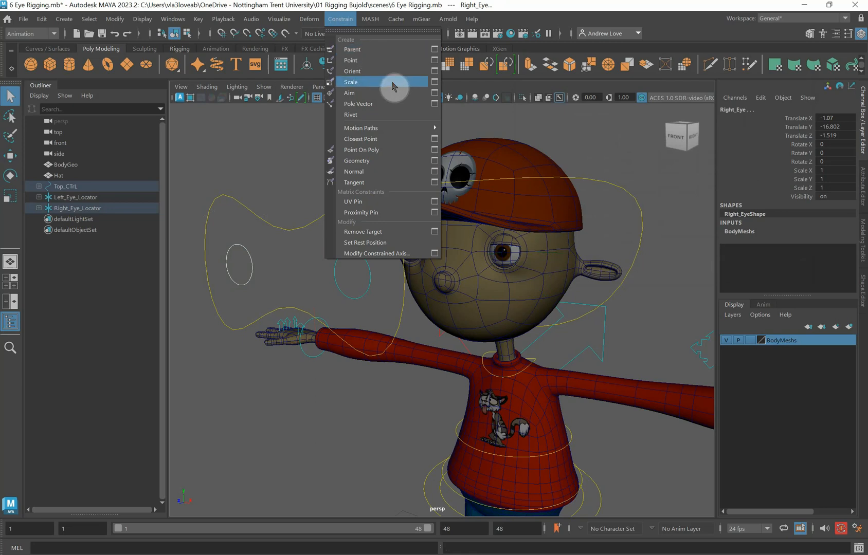
{"action": "left_click", "coordinate": [434, 92]}
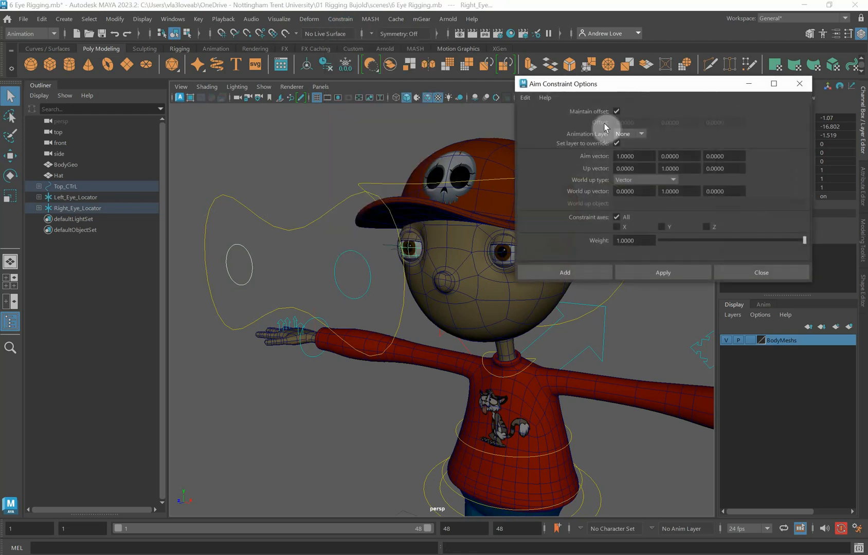
{"action": "left_click", "coordinate": [654, 276]}
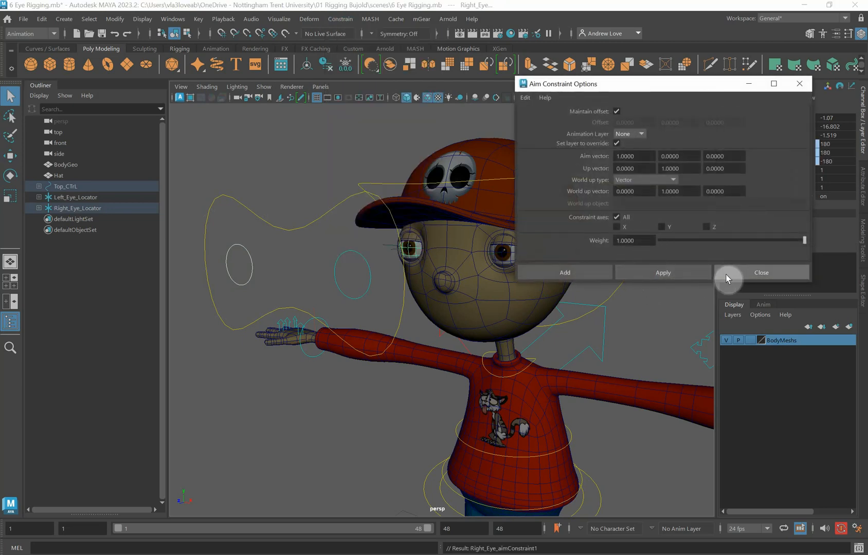
{"action": "left_click", "coordinate": [726, 279]}
- Shift Eyes_CTrL to a Translate X of 0.127, nudge it vertically to test the eye aim, and undo the vertical nudge
{"action": "left_click_drag", "start_coordinate": [288, 195], "coordinate": [294, 237]}
{"action": "key", "text": "w"}
{"action": "key", "text": "ctrl+z"}
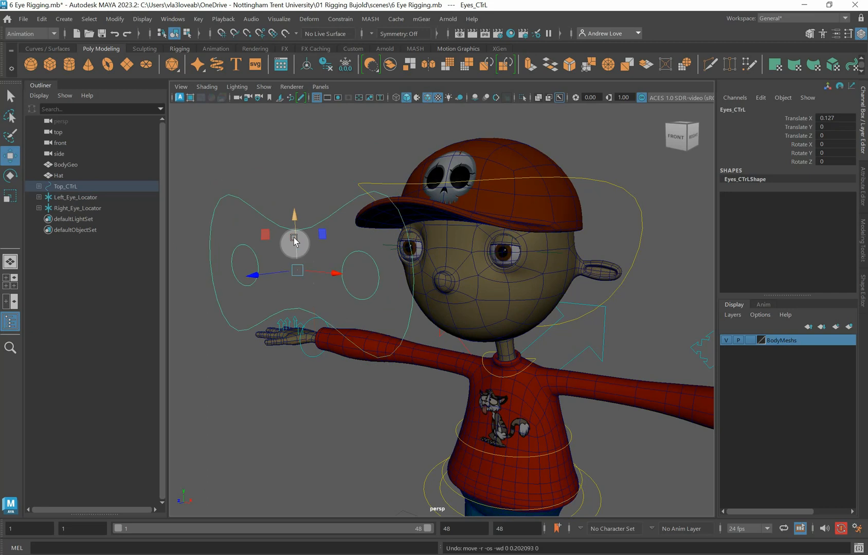
- Rotate Head_CTrL slightly to test the aim-constrained eyes, undo the rotation, and deselect the control
{"action": "left_click", "coordinate": [577, 213]}
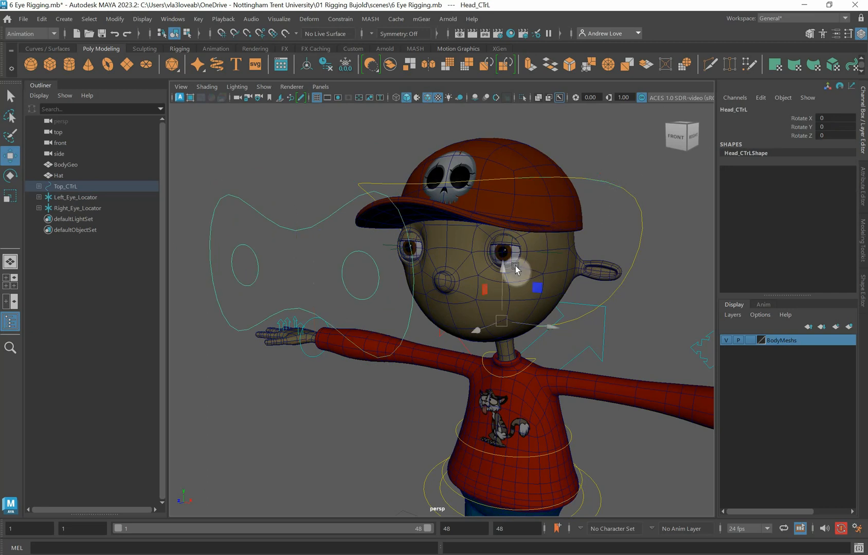
{"action": "key", "text": "e"}
{"action": "left_click_drag", "start_coordinate": [496, 300], "coordinate": [485, 298]}
{"action": "key", "text": "ctrl+z"}
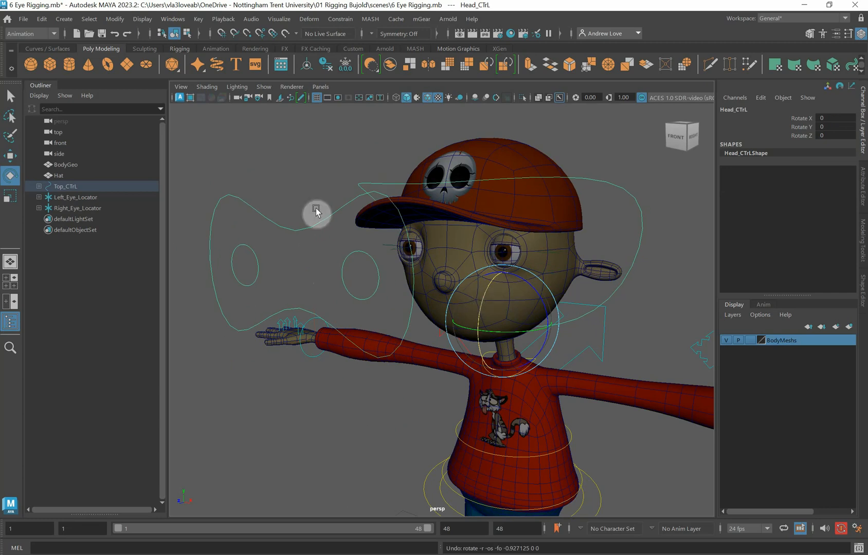
{"action": "left_click", "coordinate": [302, 165]}
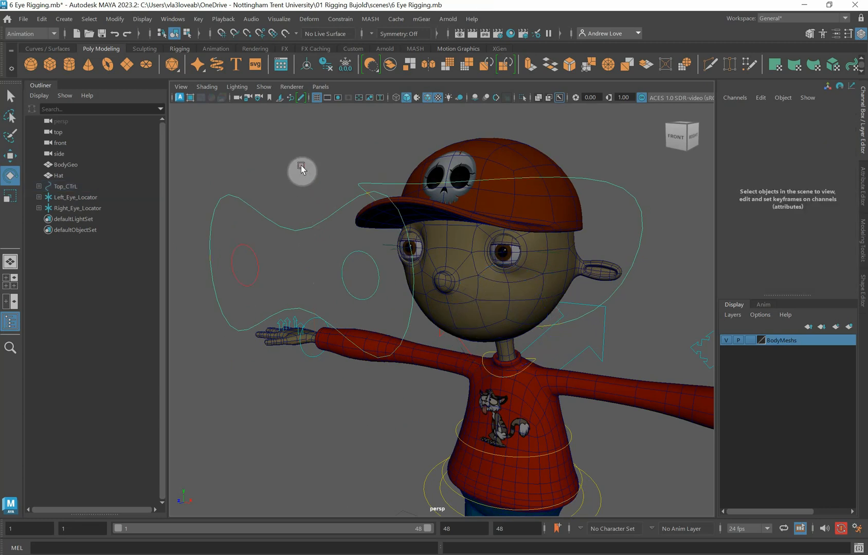
- Add a keyable float attribute "Left Eye Blink" to Head_CTrL with minimum -10, maximum 10 and default 0
{"action": "left_click", "coordinate": [635, 211]}
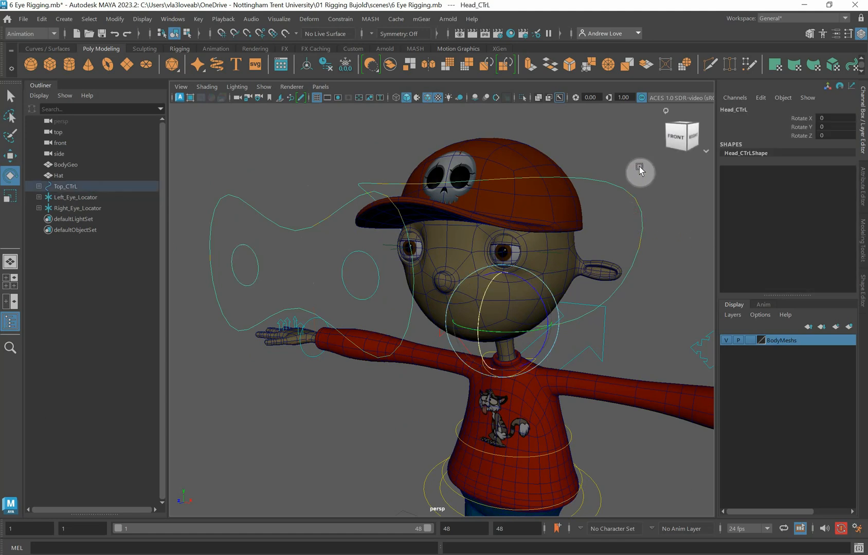
{"action": "mouse_move", "coordinate": [265, 202]}
{"action": "left_mouse_down", "text": "alt"}
{"action": "mouse_move", "coordinate": [277, 196]}
{"action": "mouse_move", "coordinate": [256, 191]}
{"action": "left_mouse_up", "text": "alt"}
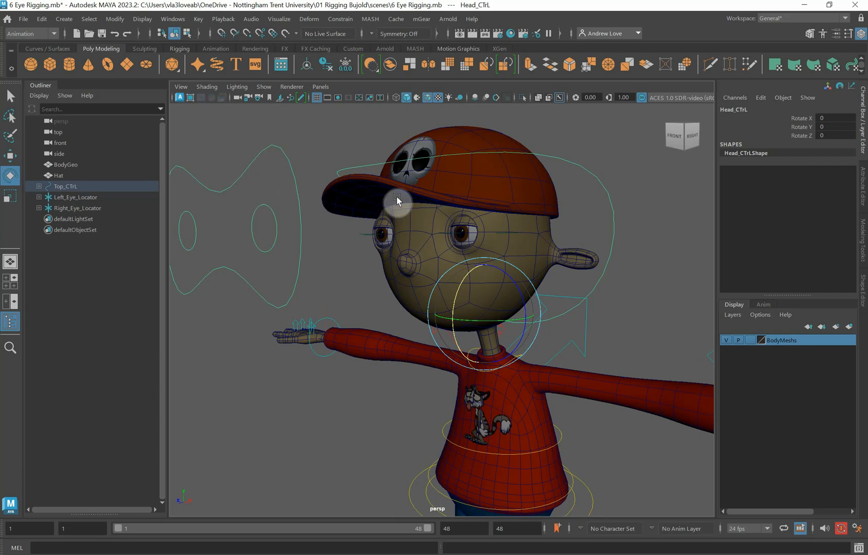
{"action": "left_click", "coordinate": [761, 98]}
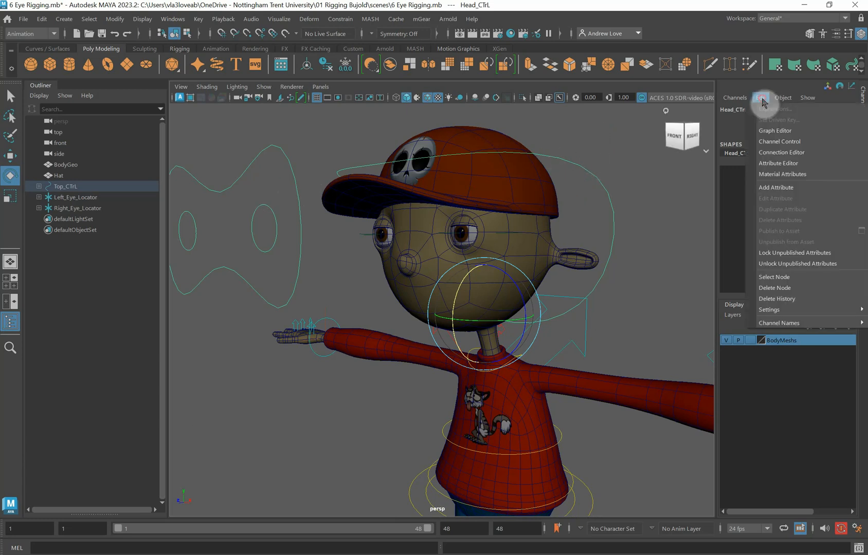
{"action": "left_click", "coordinate": [776, 187]}
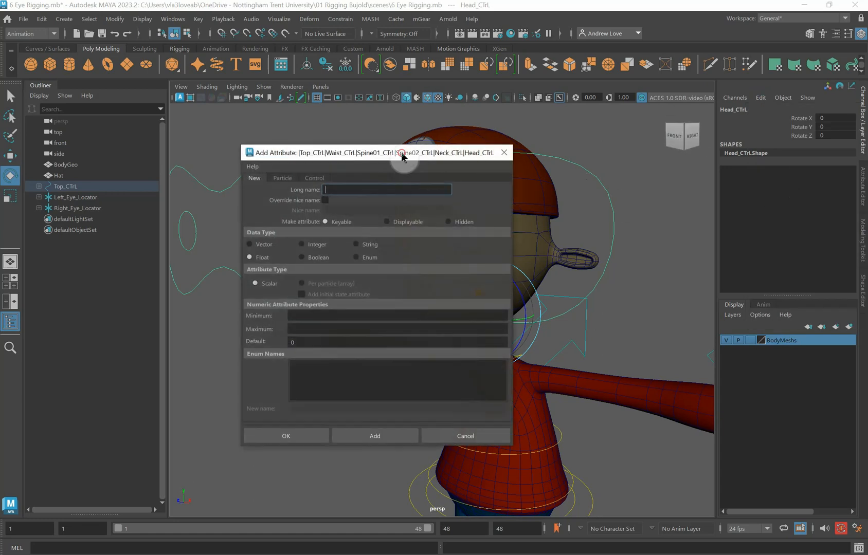
{"action": "left_click_drag", "start_coordinate": [401, 152], "coordinate": [226, 189]}
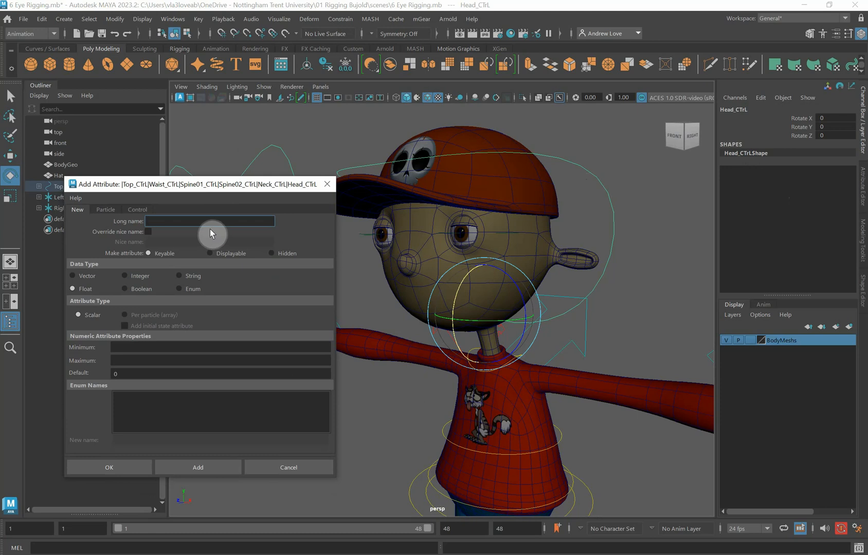
{"action": "type", "text": "Left Eye Blink"}
{"action": "left_click", "coordinate": [133, 347]}
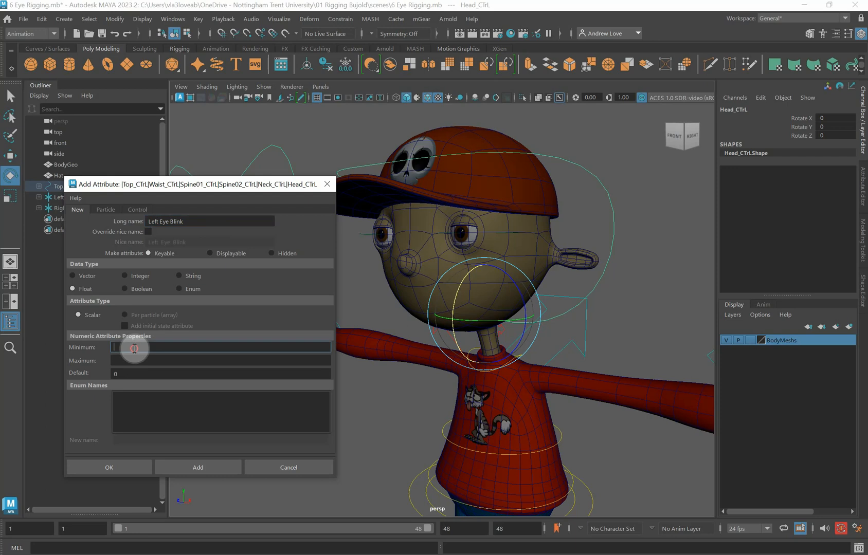
{"action": "type", "text": "-10"}
{"action": "left_click", "coordinate": [154, 362]}
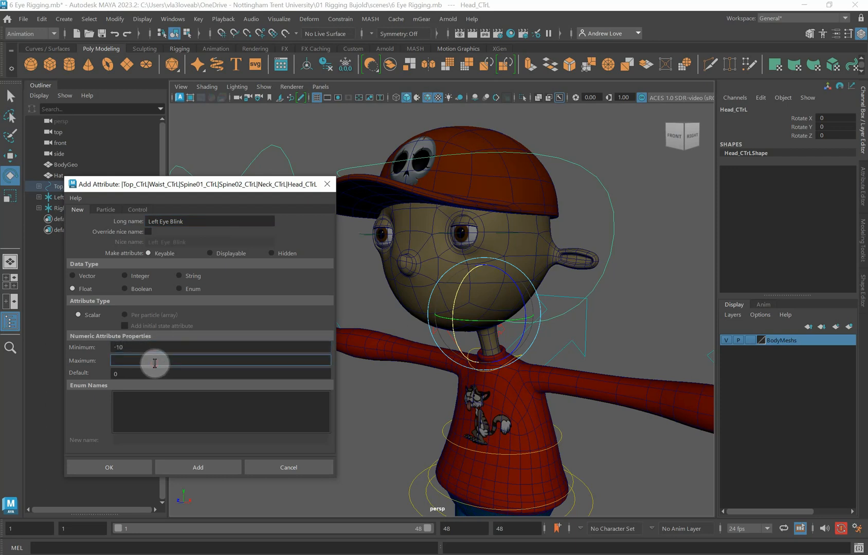
{"action": "type", "text": "10"}
{"action": "left_click", "coordinate": [188, 465]}
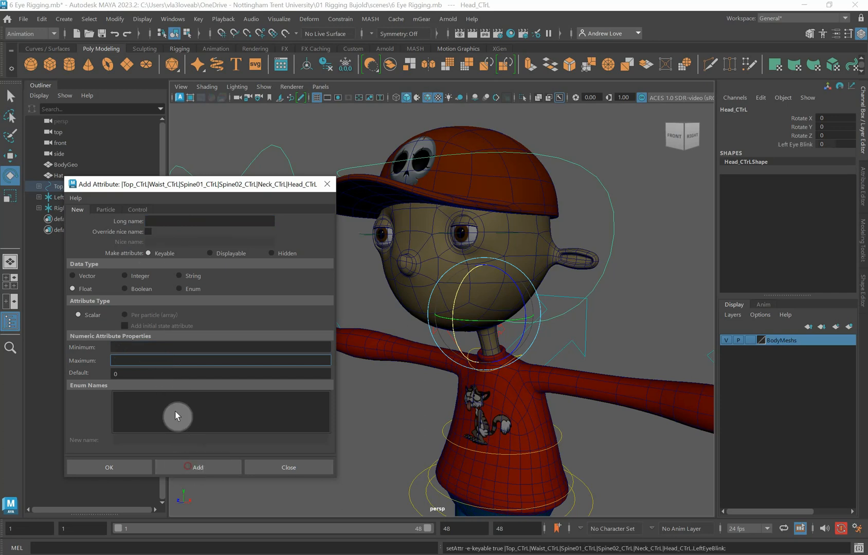
- Add a keyable float attribute "Right Eye Blink" with default 0 to Head_CTrL and select its channel
{"action": "left_click", "coordinate": [159, 221]}
{"action": "type", "text": "R"}
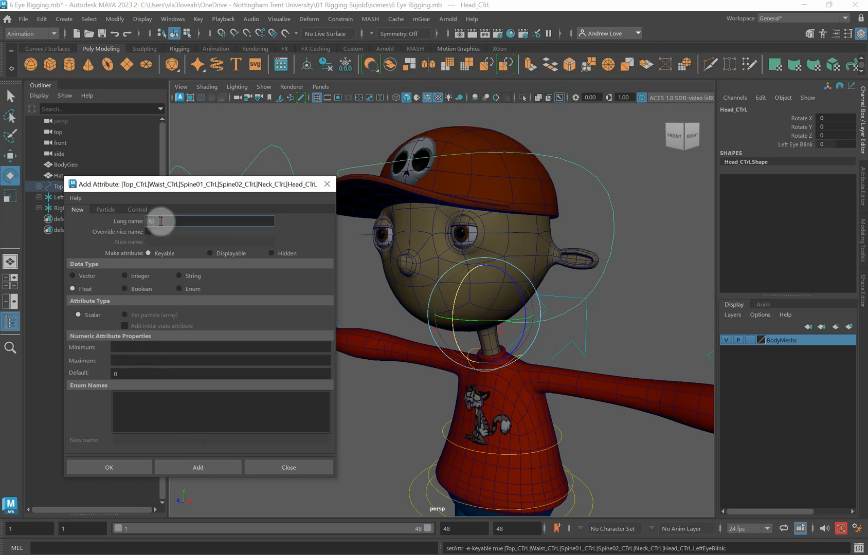
{"action": "type", "text": "ight Eye Blink"}
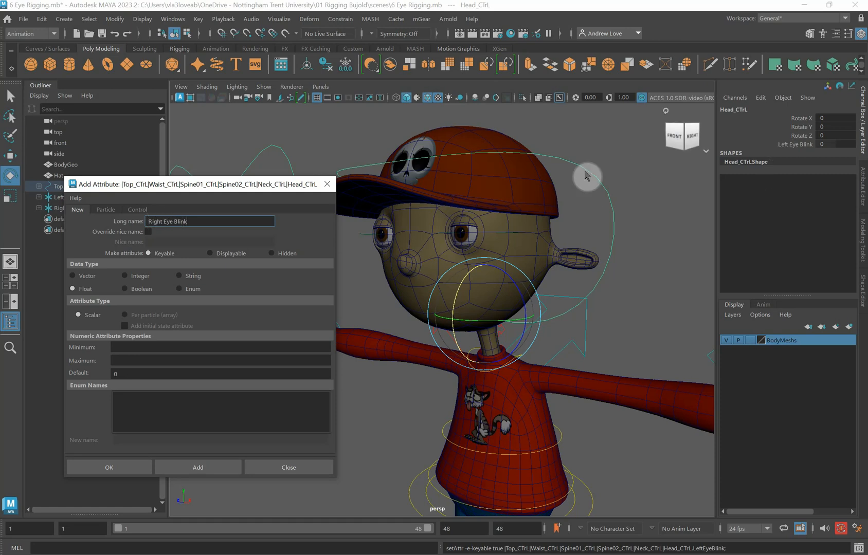
{"action": "left_click", "coordinate": [187, 465]}
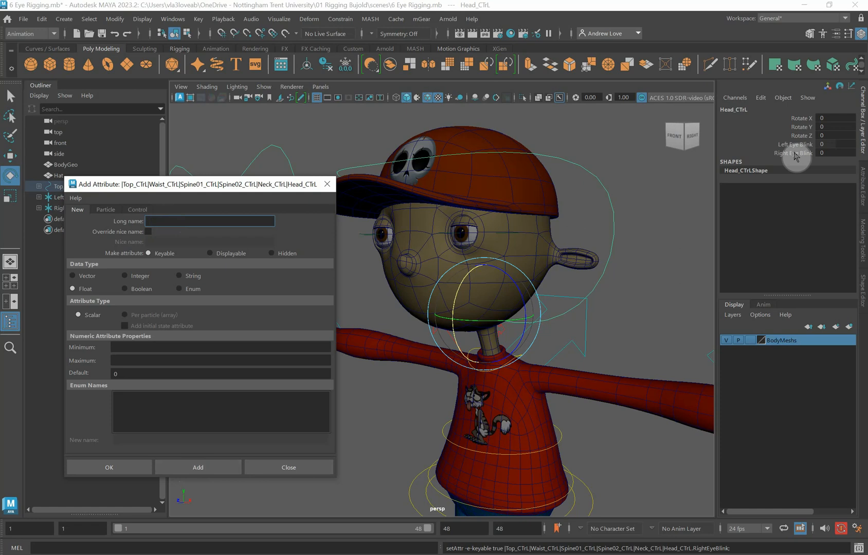
{"action": "left_click", "coordinate": [794, 153]}
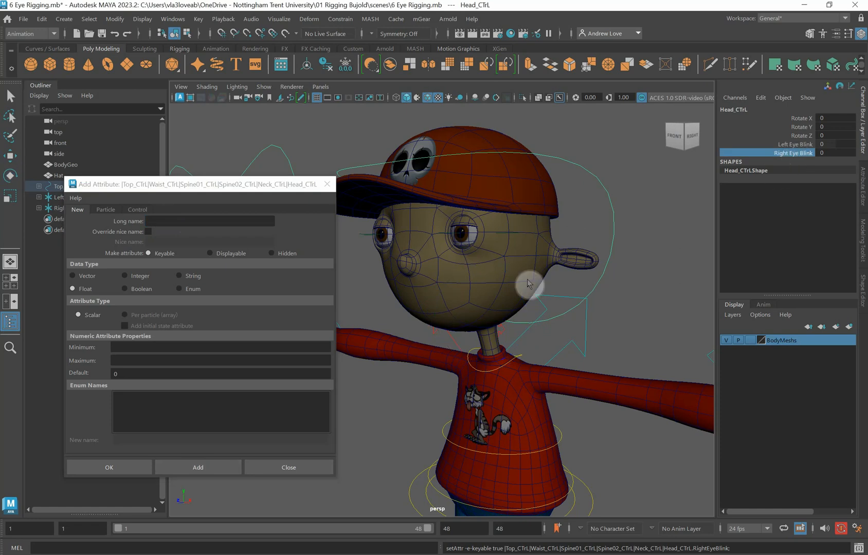
- Add a keyable float attribute "Left Sad Angry" to Head_CTrL with minimum -10, maximum 10 and default 0, and select its channel
{"action": "key", "text": "g"}
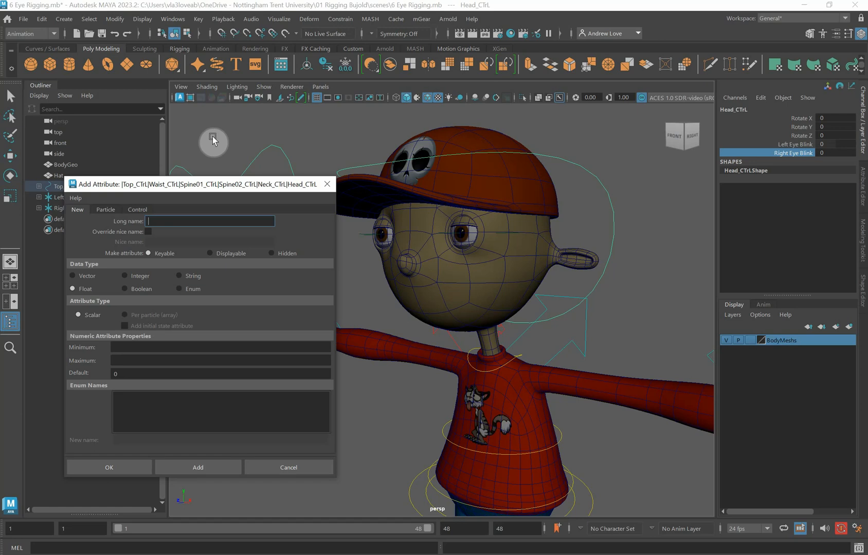
{"action": "type", "text": "Left Sad Angry"}
{"action": "left_click", "coordinate": [139, 348]}
{"action": "type", "text": "-10"}
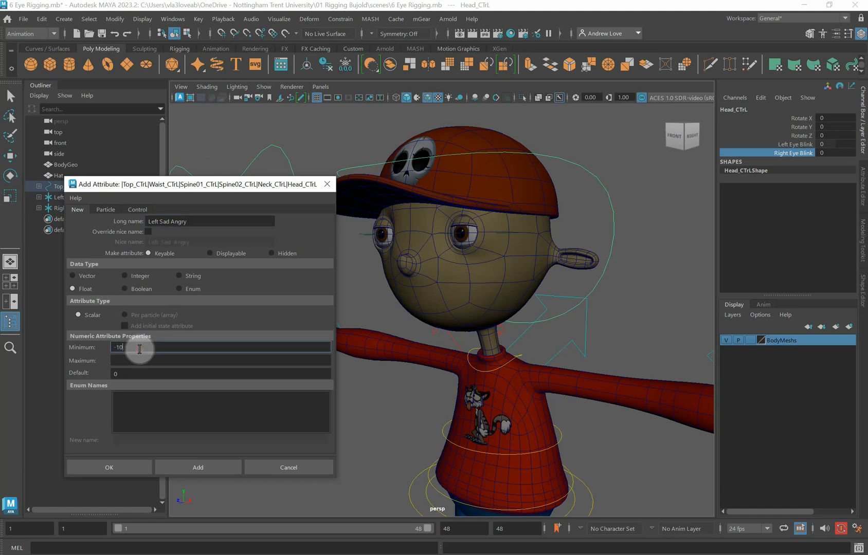
{"action": "left_click", "coordinate": [141, 360]}
{"action": "type", "text": "1"}
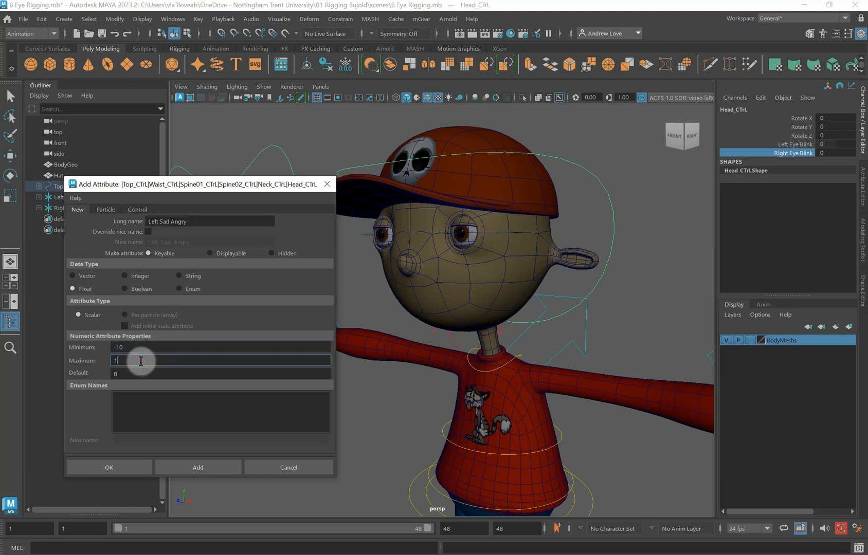
{"action": "type", "text": "0"}
{"action": "left_click", "coordinate": [166, 467]}
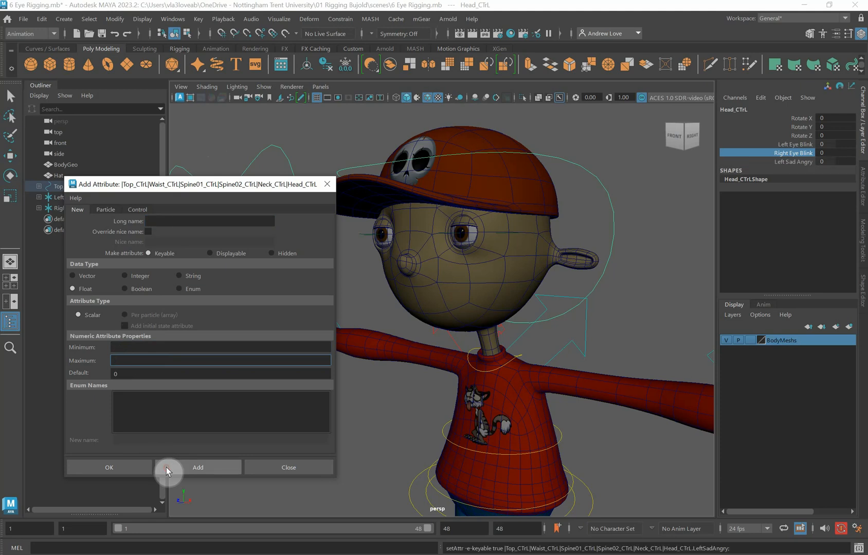
{"action": "left_click", "coordinate": [808, 164]}
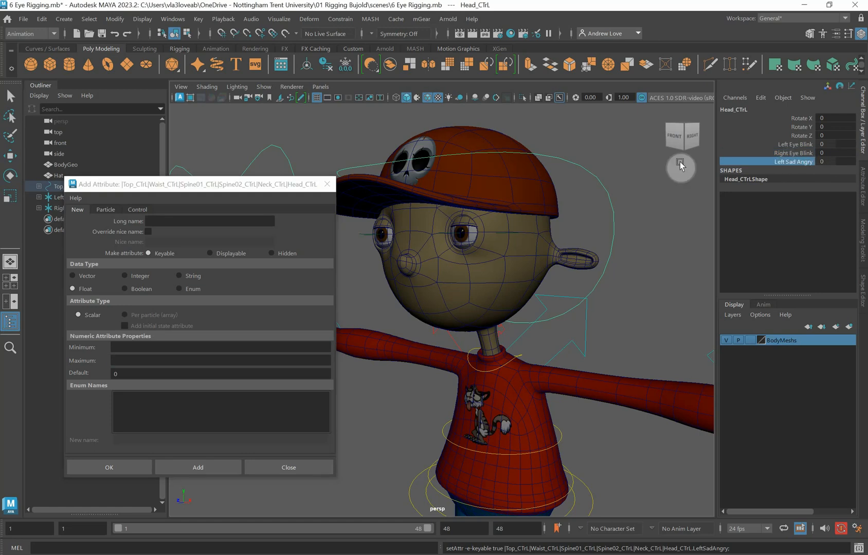
- Add a keyable float attribute "Right Sad Angry" to Head_CTrL with minimum -10, maximum 10 and default 0, and finish adding attributes
{"action": "left_click", "coordinate": [194, 220]}
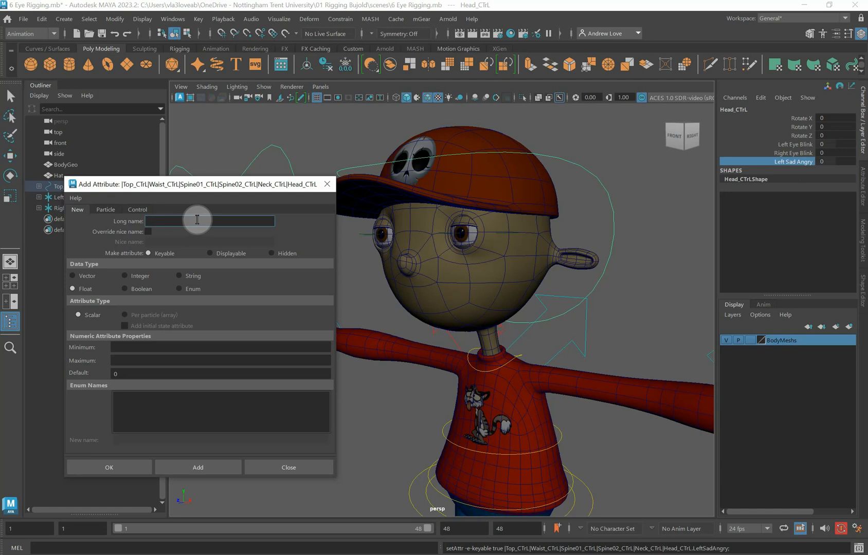
{"action": "type", "text": "Right Sad Angry"}
{"action": "left_click", "coordinate": [177, 346]}
{"action": "type", "text": "-10"}
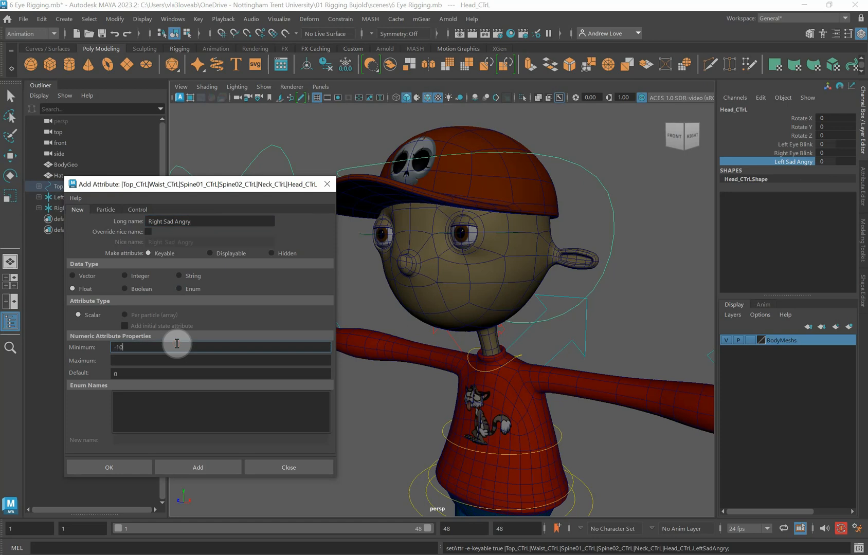
{"action": "left_click", "coordinate": [122, 362]}
{"action": "type", "text": "10"}
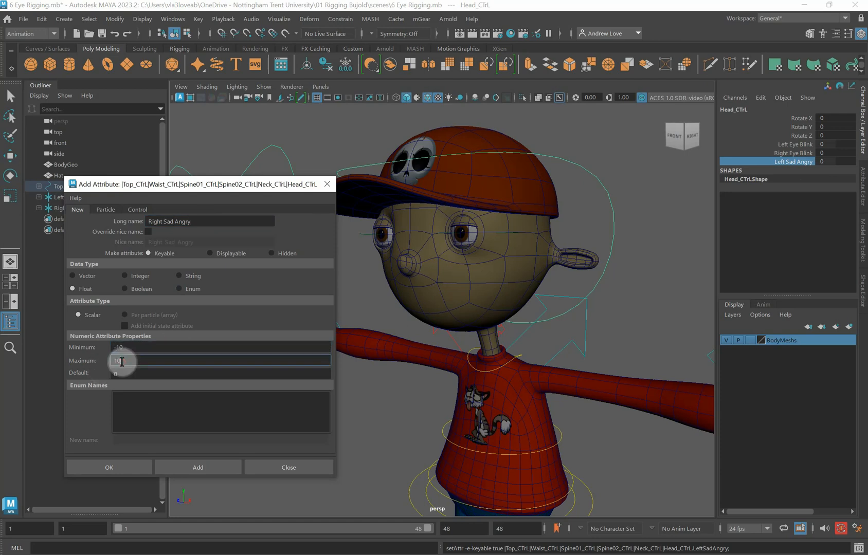
{"action": "left_click", "coordinate": [202, 467]}
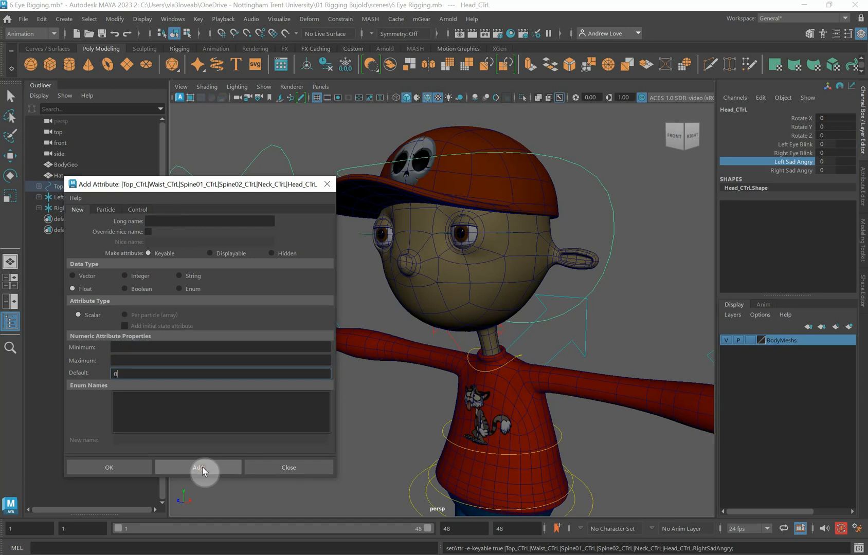
{"action": "left_click", "coordinate": [277, 477]}
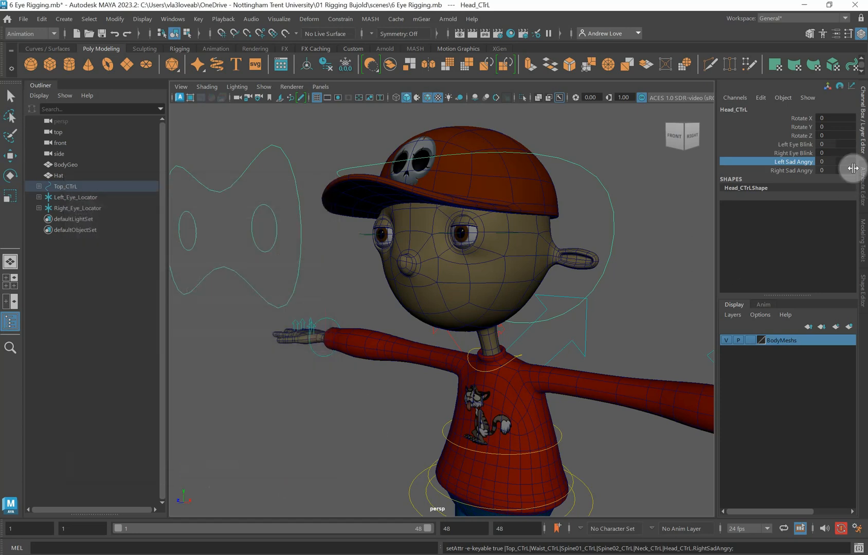
- Scrub the Right Eye Blink channel of Head_CTrL to test its range and reset it to 0
{"action": "left_click", "coordinate": [793, 153]}
{"action": "middle_click_drag", "start_coordinate": [715, 175], "coordinate": [840, 150]}
{"action": "left_click", "coordinate": [840, 150]}
{"action": "type", "text": "0"}
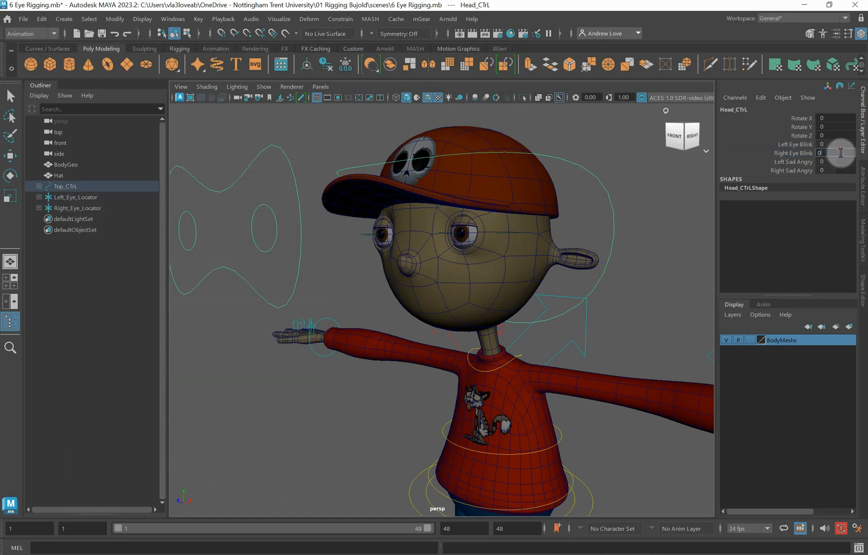
- Edit the RightEyeBlink attribute of Head_CTrL so that it has both a minimum and a maximum limit
{"action": "left_click", "coordinate": [806, 156]}
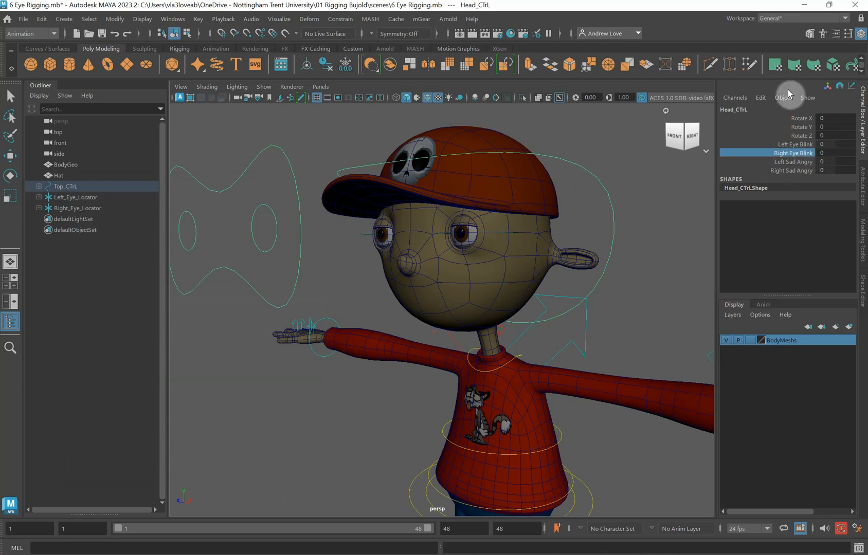
{"action": "left_click", "coordinate": [759, 98]}
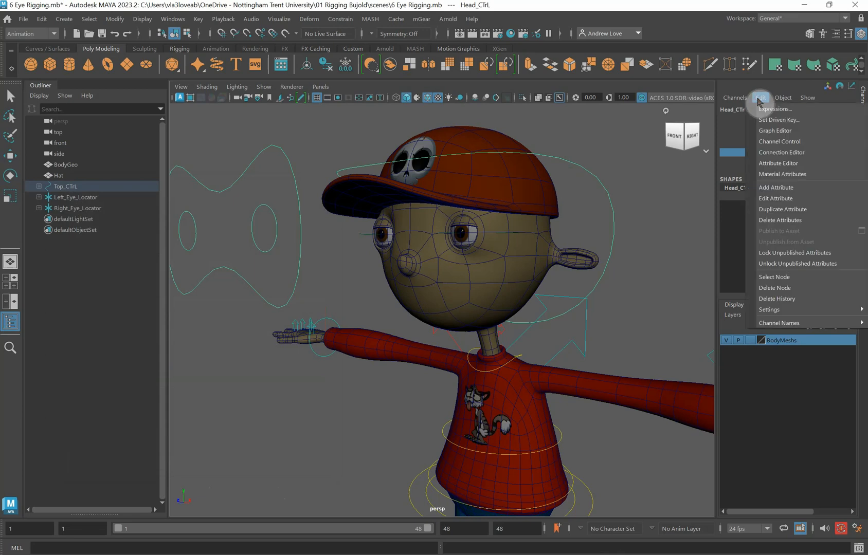
{"action": "left_click", "coordinate": [797, 198]}
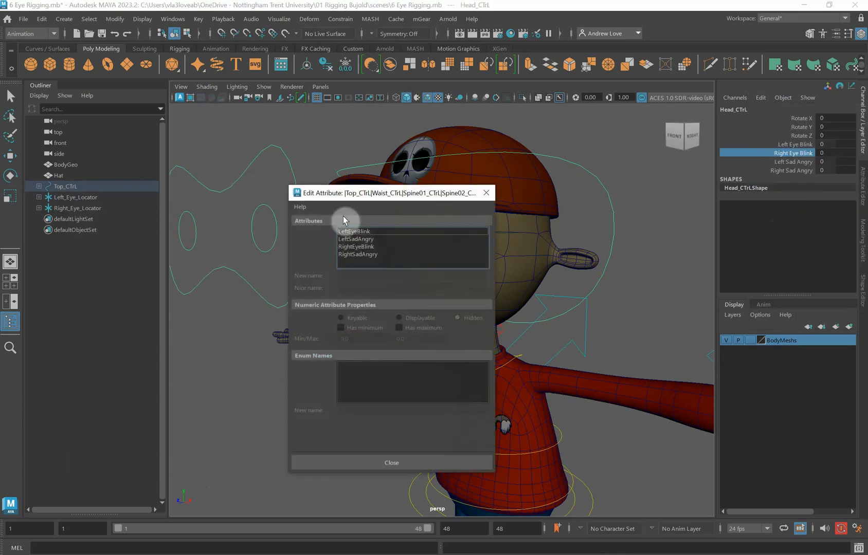
{"action": "left_click", "coordinate": [382, 247]}
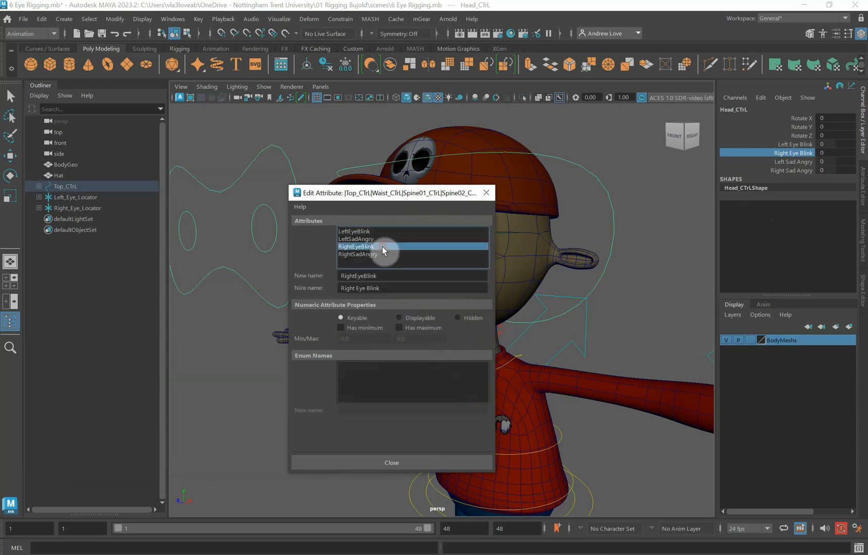
{"action": "left_click", "coordinate": [340, 328]}
{"action": "left_click", "coordinate": [396, 328]}
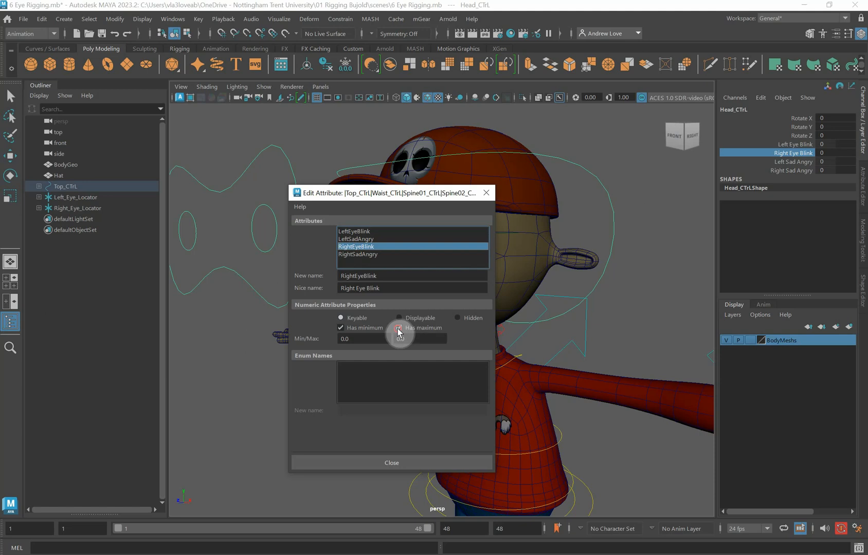
- Set the RightEyeBlink limits to minimum -10 and maximum 10 and finish editing the attribute
{"action": "left_click", "coordinate": [360, 339]}
{"action": "key", "text": "BackSpace"}
{"action": "key", "text": "BackSpace"}
{"action": "key", "text": "BackSpace"}
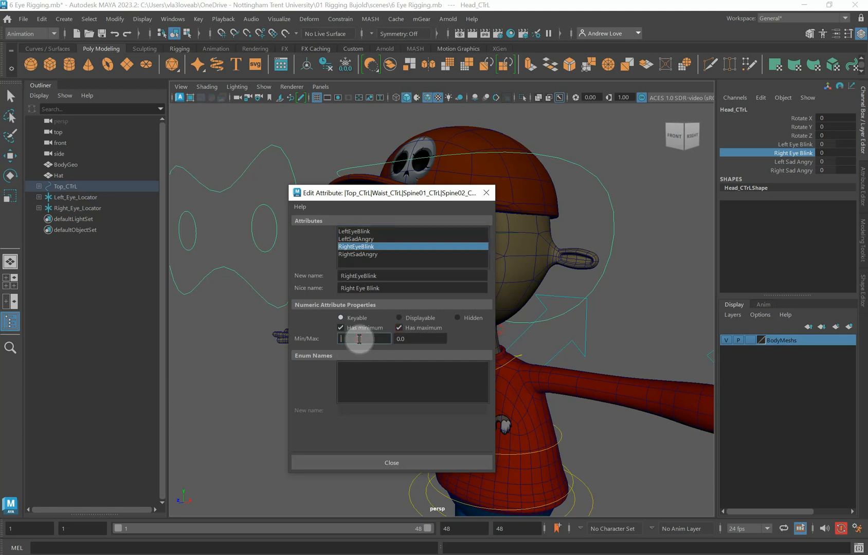
{"action": "type", "text": "-10"}
{"action": "left_click", "coordinate": [414, 339]}
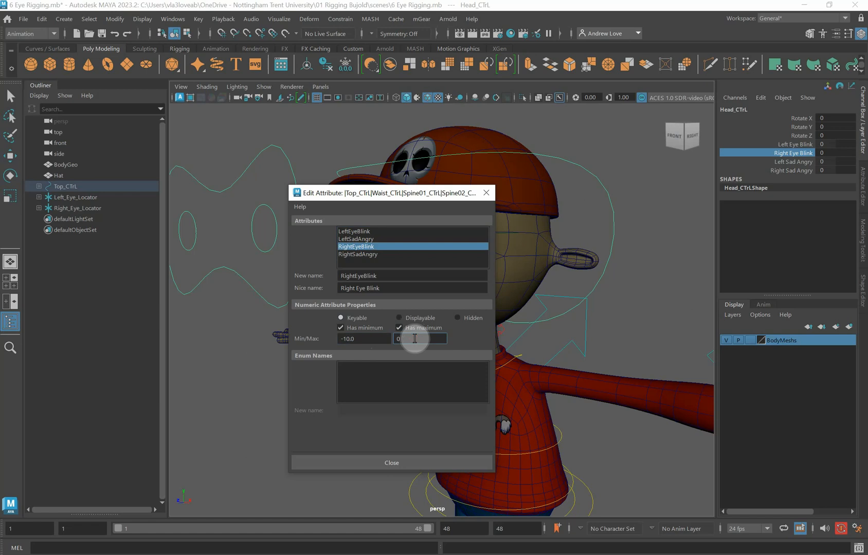
{"action": "key", "text": "BackSpace"}
{"action": "type", "text": "10"}
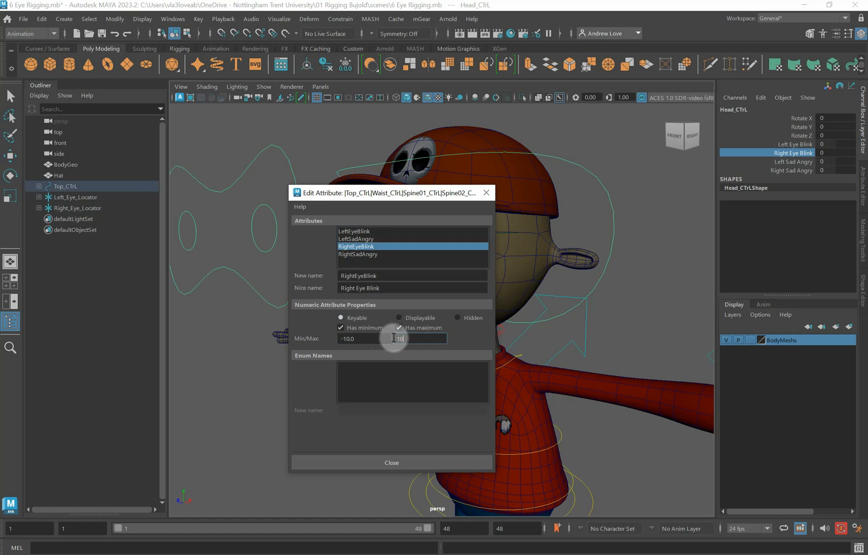
{"action": "left_click", "coordinate": [386, 463]}
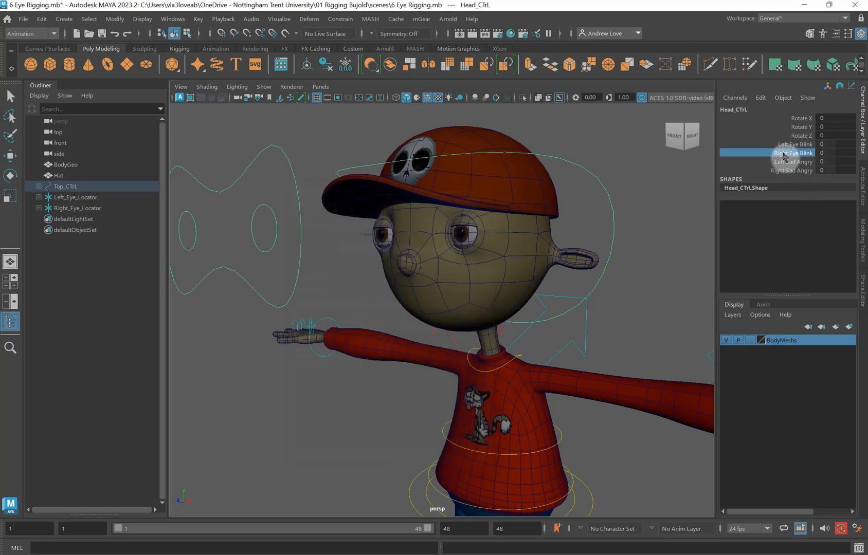
- Scrub the blink and sad/angry channels of Head_CTrL to test their limits, and reset all four to 0
{"action": "middle_click_drag", "start_coordinate": [794, 155], "coordinate": [841, 144]}
{"action": "left_click", "coordinate": [802, 145]}
{"action": "left_click", "coordinate": [794, 153]}
{"action": "left_click", "coordinate": [797, 163]}
{"action": "left_click", "coordinate": [798, 171]}
{"action": "left_click_drag", "start_coordinate": [841, 144], "coordinate": [840, 171]}
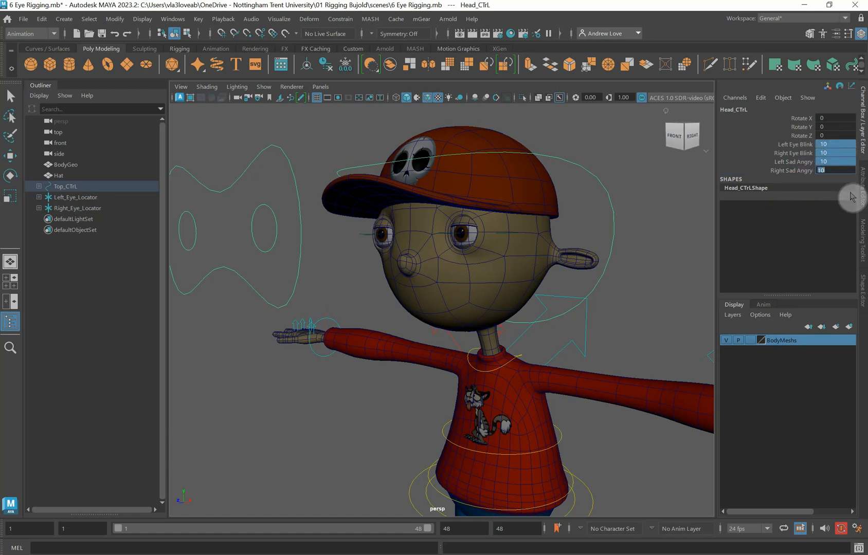
{"action": "type", "text": "0"}
{"action": "key", "text": "Return"}
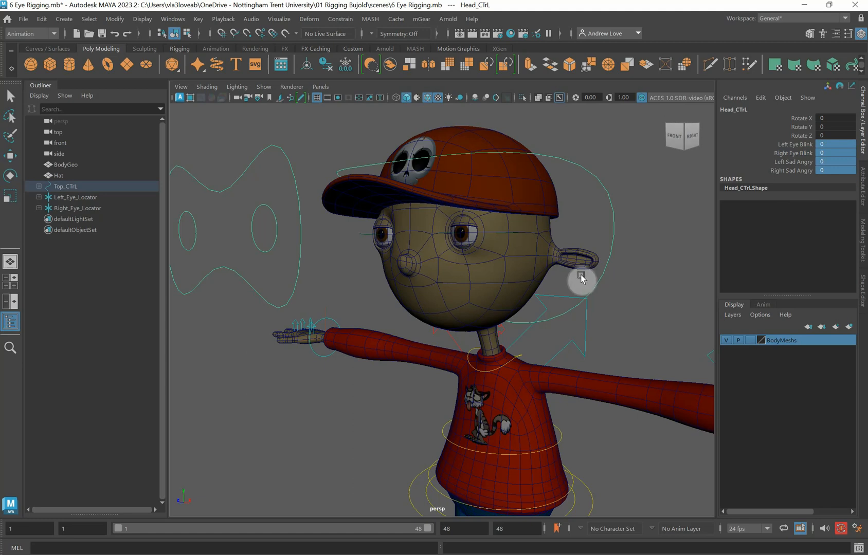
- Rotate Left_Eye_Lid_UP about its X axis to test the lid movement, undo the rotation, and deselect the lid
{"action": "scroll", "coordinate": [572, 271], "scroll_direction": "up", "scroll_amount": 2}
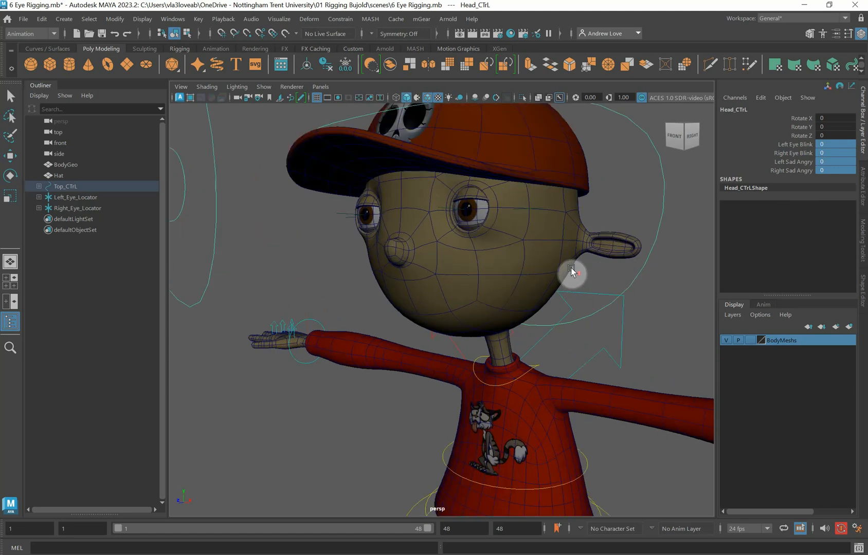
{"action": "left_click", "coordinate": [482, 195]}
{"action": "key", "text": "e"}
{"action": "left_click_drag", "start_coordinate": [460, 194], "coordinate": [452, 191]}
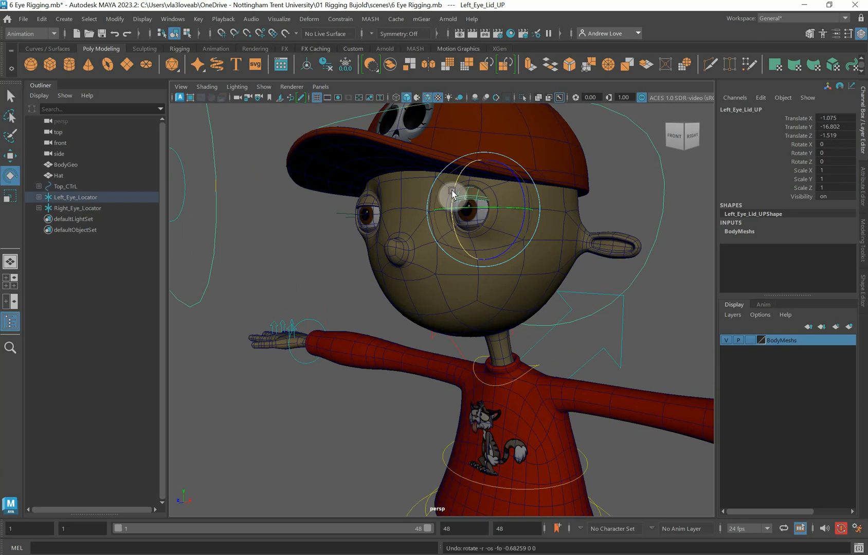
{"action": "left_click", "coordinate": [244, 238]}
- Open the Set Driven Key window and place it clear of the character's face
{"action": "left_click_drag", "start_coordinate": [257, 245], "coordinate": [425, 265], "text": "alt"}
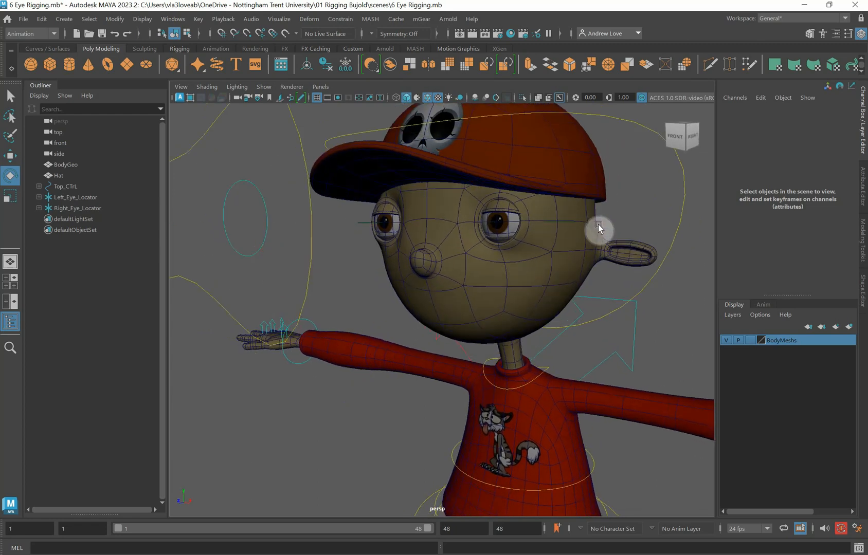
{"action": "left_click", "coordinate": [683, 222]}
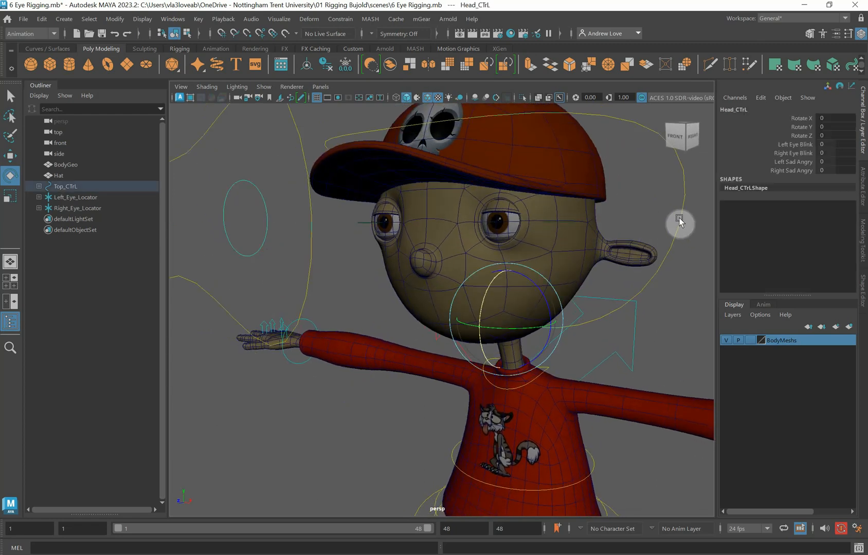
{"action": "left_click", "coordinate": [199, 19]}
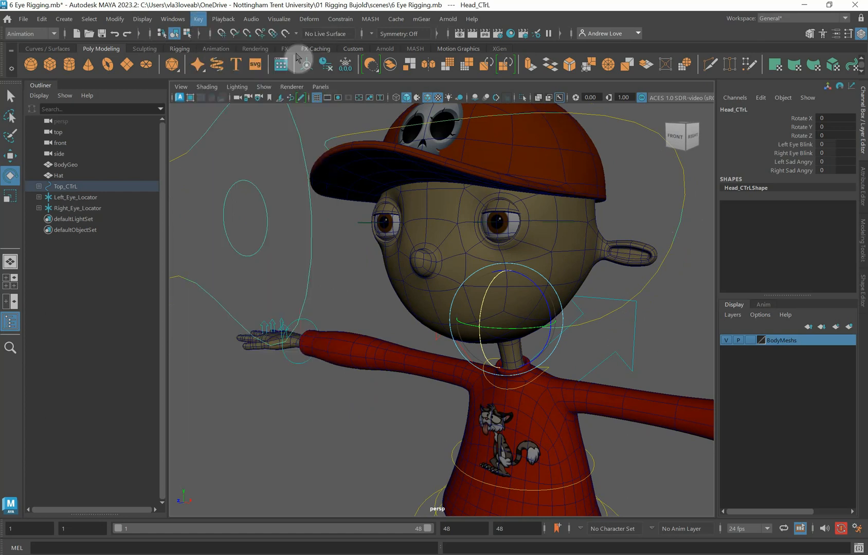
{"action": "left_click", "coordinate": [223, 19]}
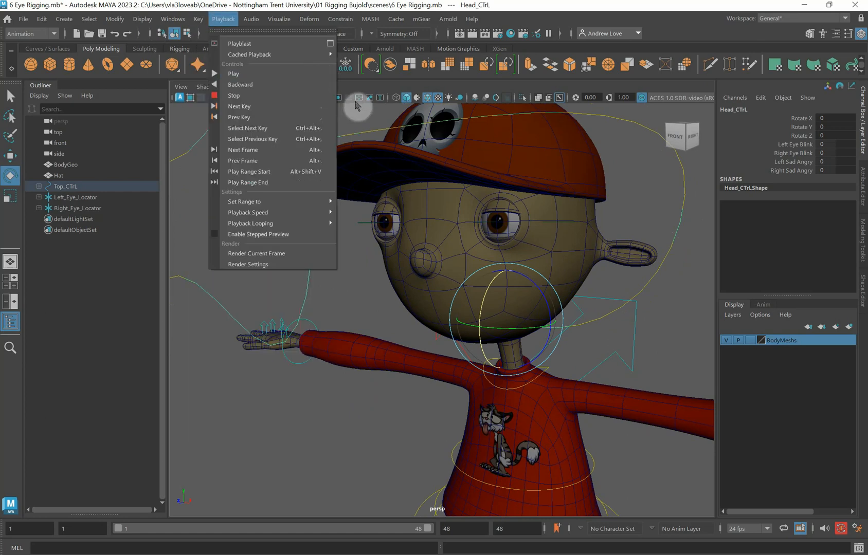
{"action": "left_click", "coordinate": [338, 103]}
{"action": "left_click", "coordinate": [198, 19]}
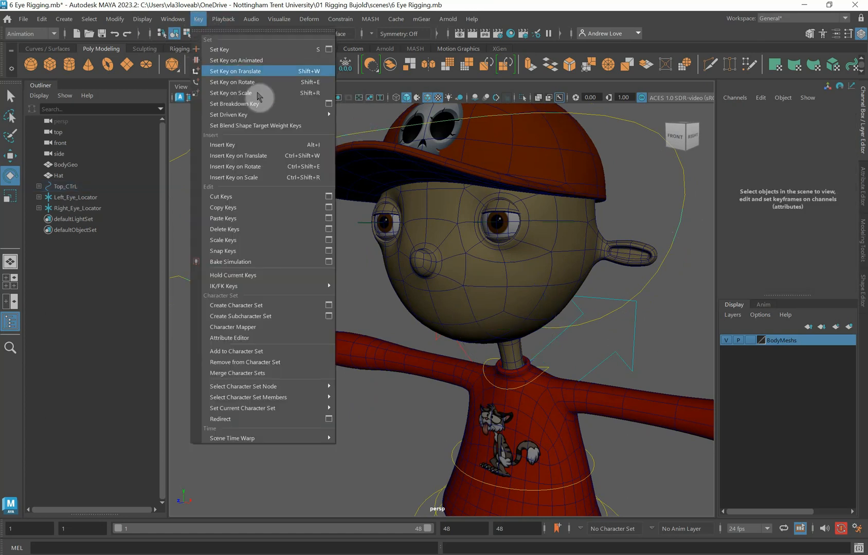
{"action": "left_click", "coordinate": [351, 115]}
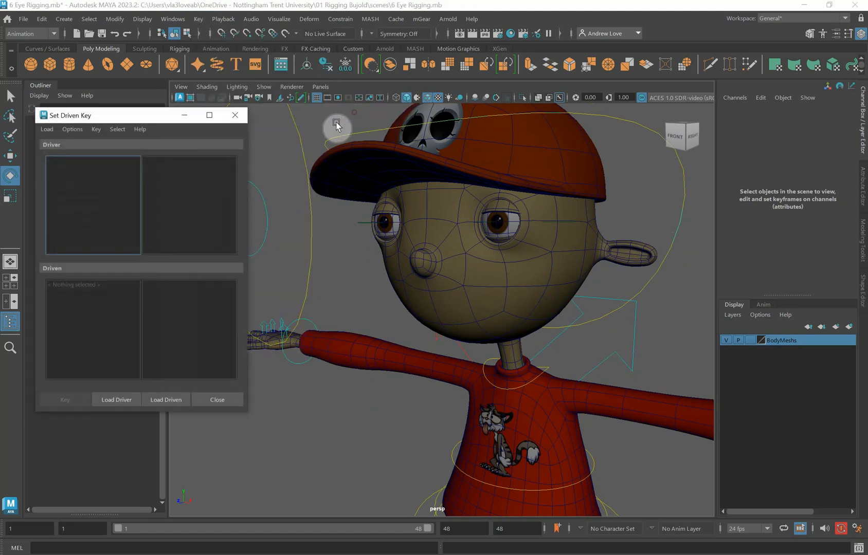
{"action": "left_click_drag", "start_coordinate": [147, 116], "coordinate": [172, 91]}
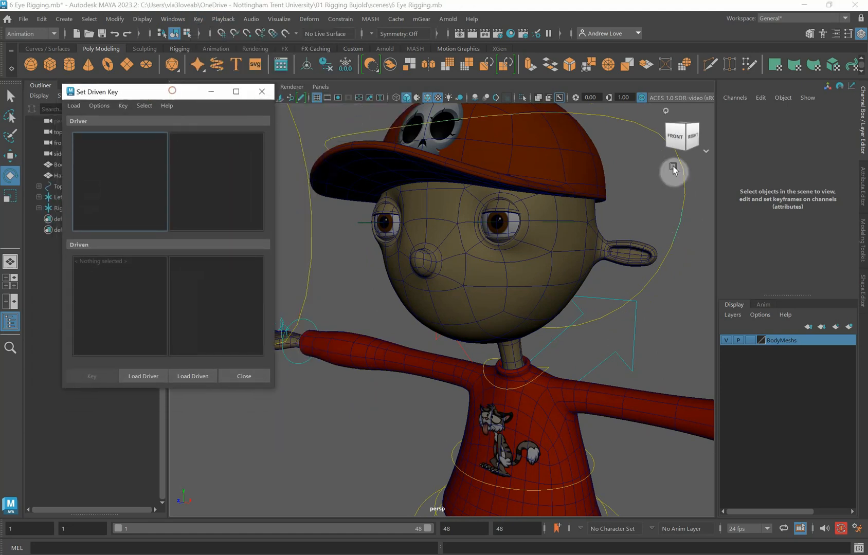
- Load Head_CTrL as the driver and choose Left Eye Blink as the driving attribute
{"action": "left_click", "coordinate": [686, 179]}
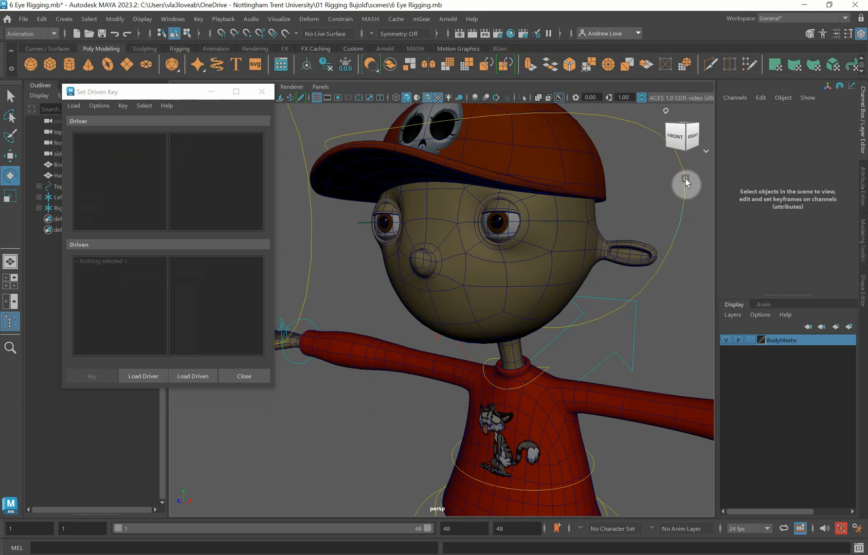
{"action": "left_click", "coordinate": [684, 185]}
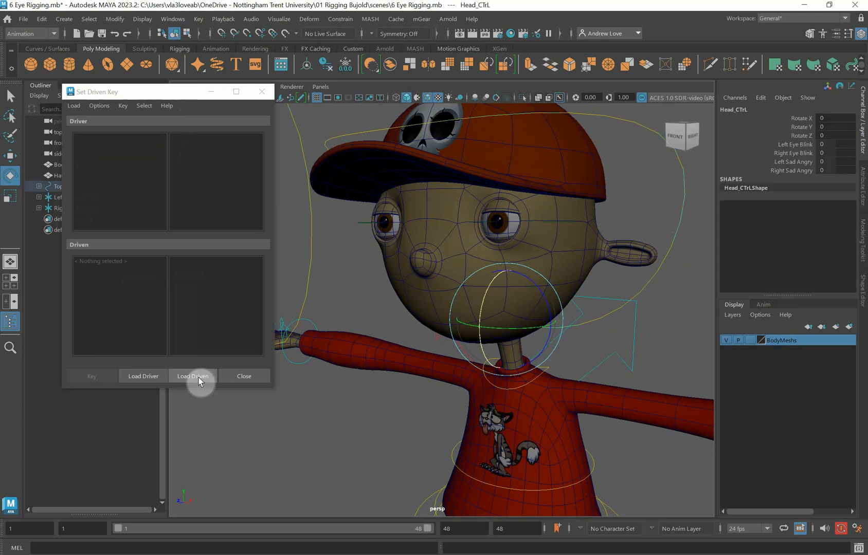
{"action": "left_click", "coordinate": [149, 376]}
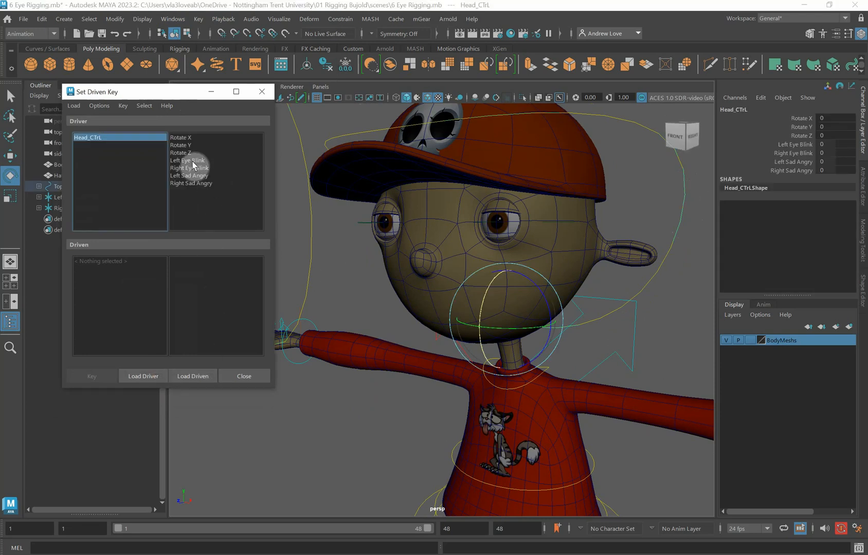
{"action": "left_click", "coordinate": [214, 161]}
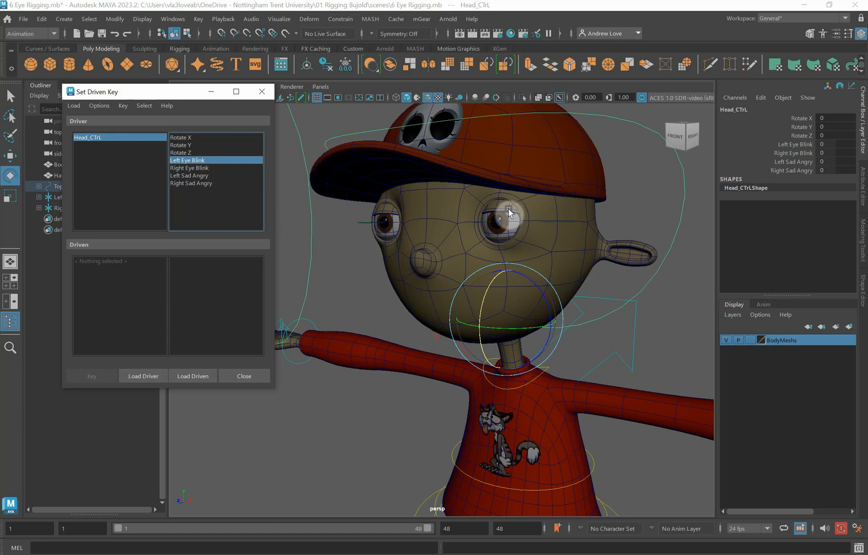
- Load Left_Eye_Lid_UP and Left_Eye_Lid_Down as the driven objects and select both in the driven list
{"action": "left_click", "coordinate": [515, 259]}
{"action": "key", "text": "q"}
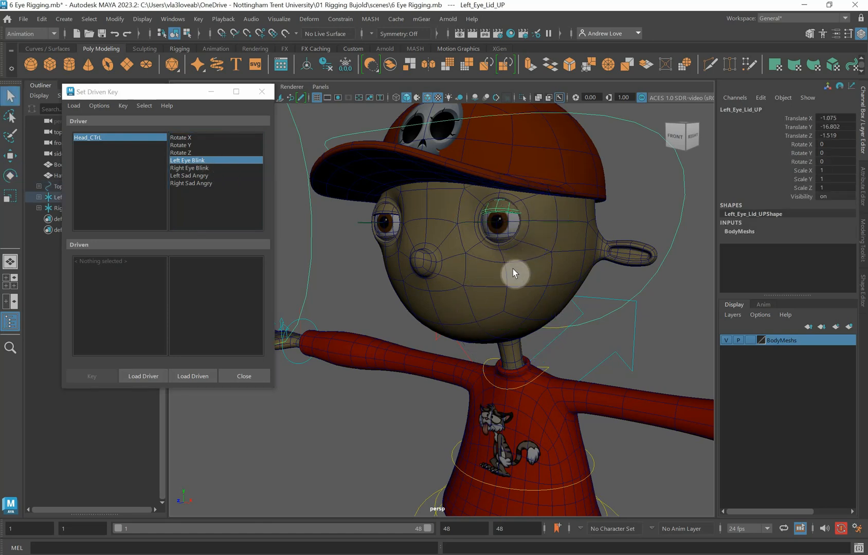
{"action": "left_click", "coordinate": [502, 240]}
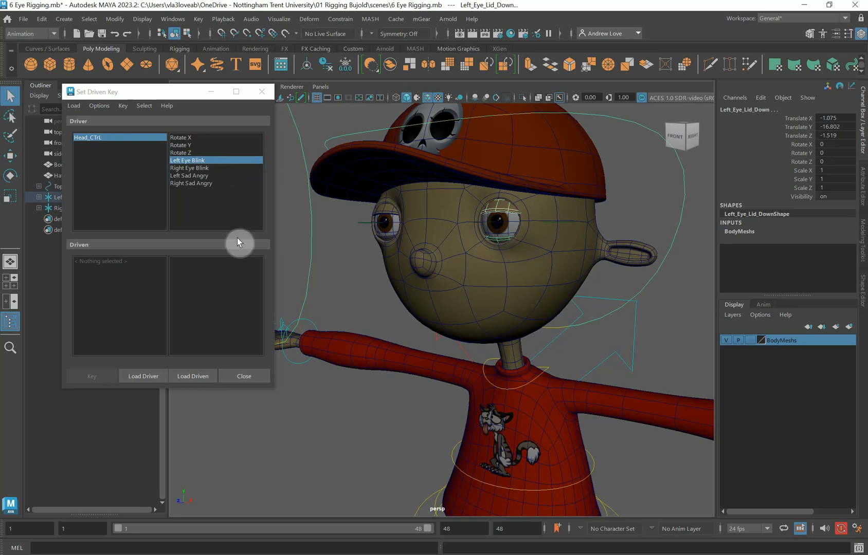
{"action": "left_click", "coordinate": [194, 377]}
{"action": "left_click", "coordinate": [118, 261]}
{"action": "left_click", "coordinate": [118, 268], "text": "shift"}
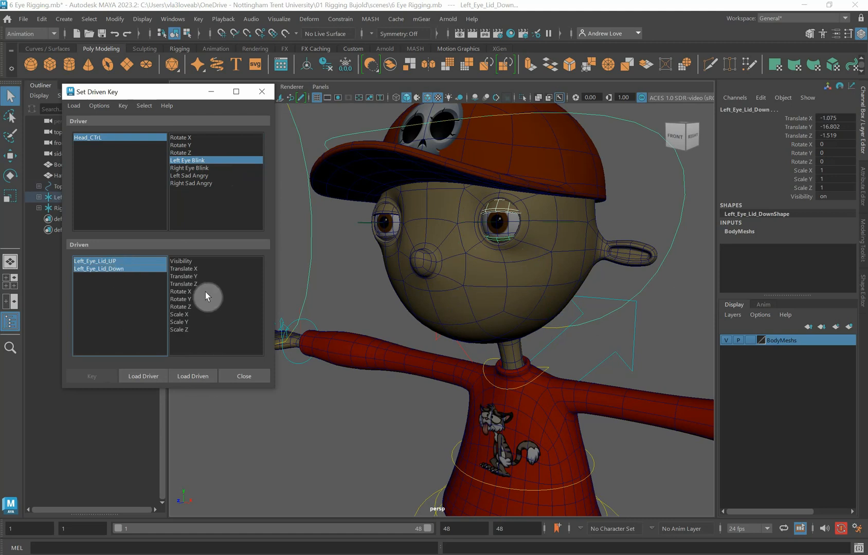
- Set a driven key on both left eyelids' Rotate X at 0 with Left Eye Blink at 0, and reselect Head_CTrL
{"action": "left_click", "coordinate": [206, 291]}
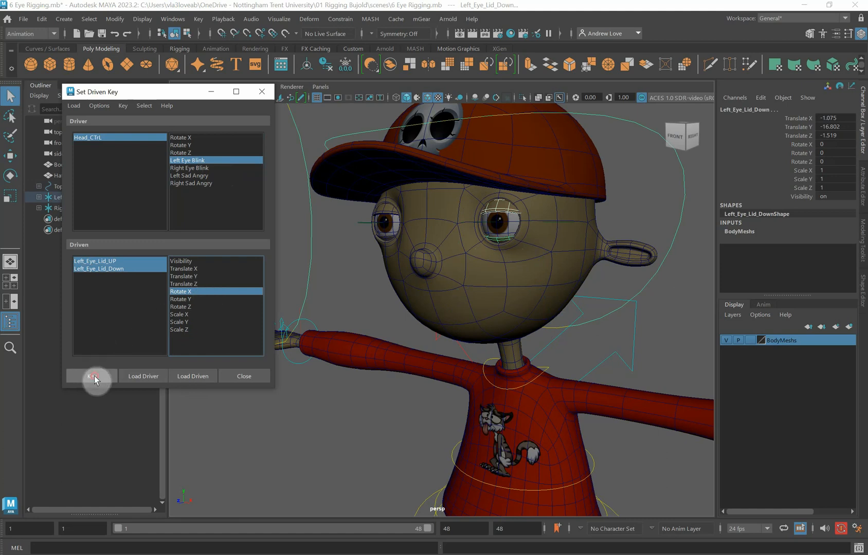
{"action": "left_click", "coordinate": [692, 210]}
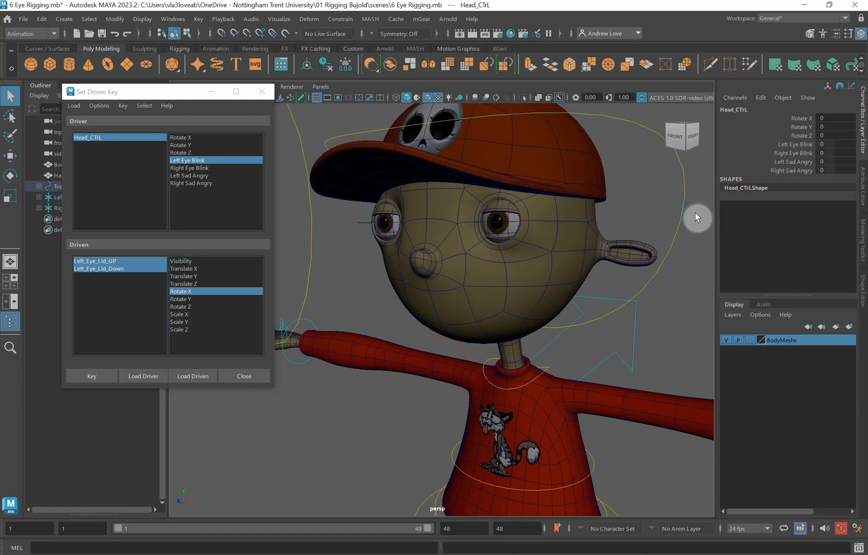
- Set Head_CTrL's Left Eye Blink to -10 and close the left upper eyelid by setting Left_Eye_Lid_UP's Rotate X to 40
{"action": "left_click", "coordinate": [795, 144]}
{"action": "middle_click_drag", "start_coordinate": [637, 189], "coordinate": [473, 185]}
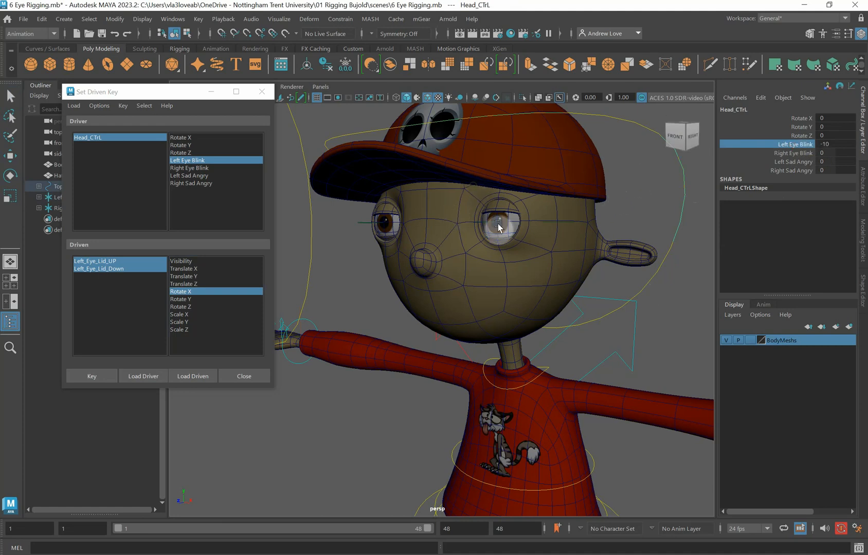
{"action": "left_click", "coordinate": [509, 207]}
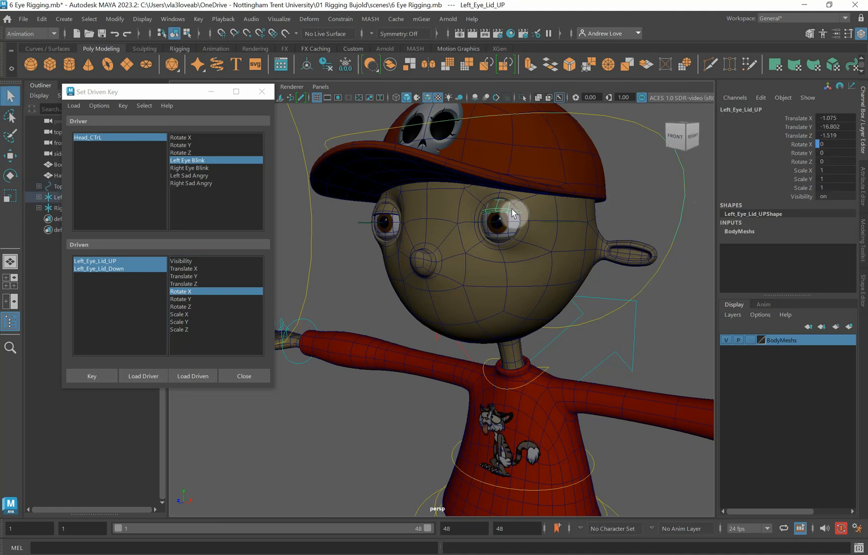
{"action": "key", "text": "e"}
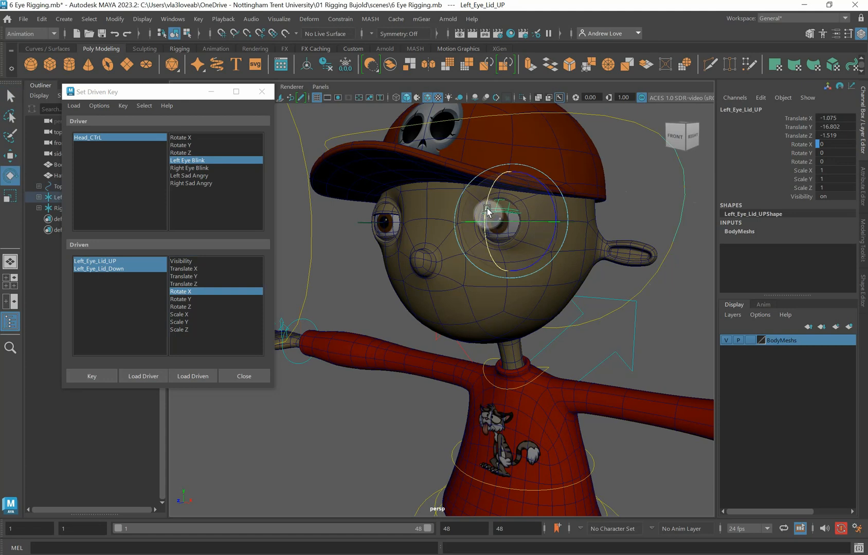
{"action": "left_click_drag", "start_coordinate": [489, 214], "coordinate": [487, 220]}
{"action": "left_click_drag", "start_coordinate": [488, 229], "coordinate": [489, 242]}
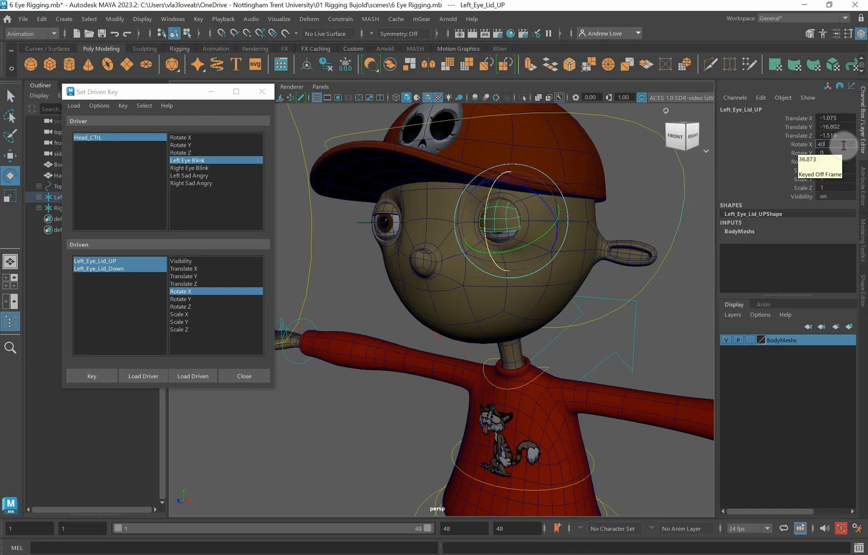
{"action": "type", "text": "40"}
{"action": "key", "text": "Return"}
- Set Left_Eye_Lid_Down's Rotate X to -10 and set the driven key for the closed left eyelids
{"action": "scroll", "coordinate": [534, 239], "scroll_direction": "up", "scroll_amount": 3}
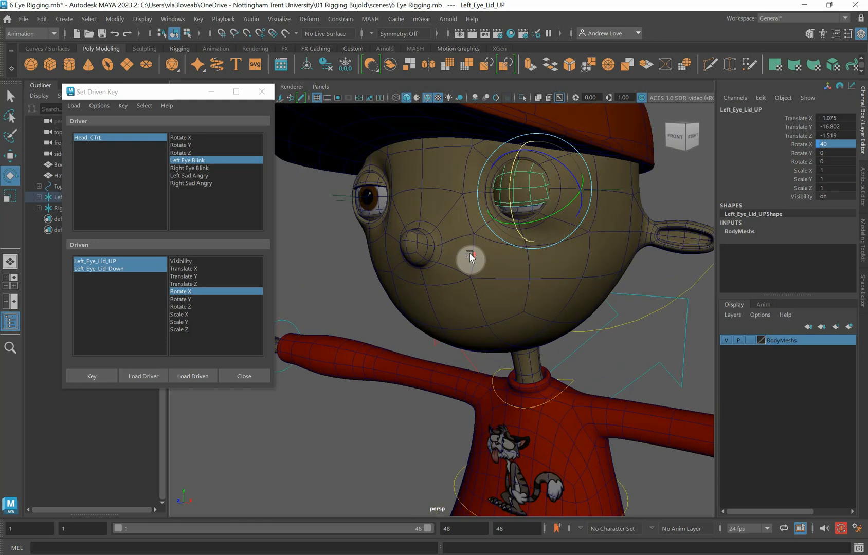
{"action": "left_click", "coordinate": [312, 263]}
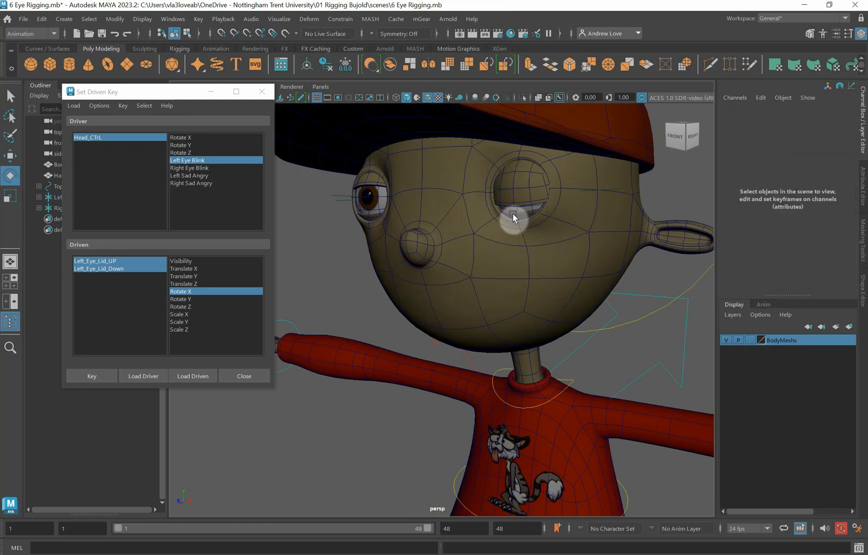
{"action": "left_click", "coordinate": [512, 213]}
{"action": "left_click_drag", "start_coordinate": [509, 212], "coordinate": [507, 205]}
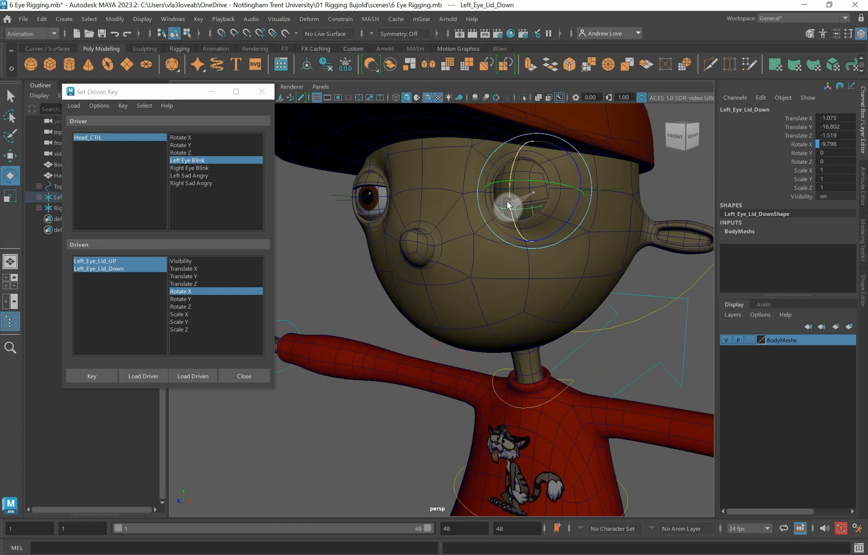
{"action": "double_click", "coordinate": [822, 144]}
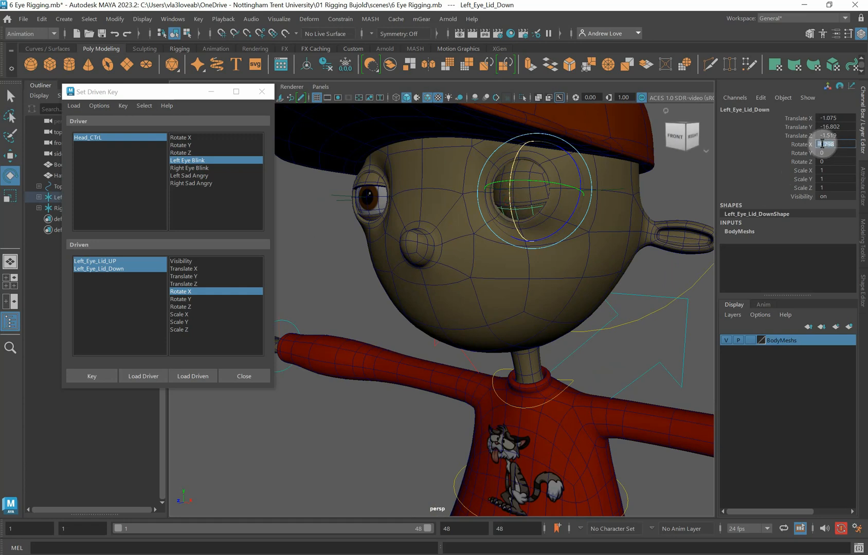
{"action": "left_click_drag", "start_coordinate": [821, 144], "coordinate": [848, 146]}
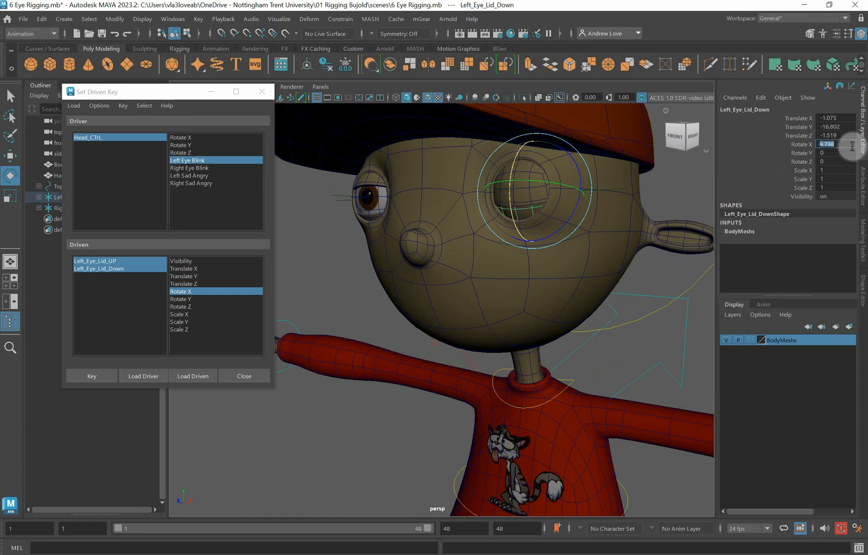
{"action": "key", "text": "Return"}
{"action": "left_click", "coordinate": [79, 374]}
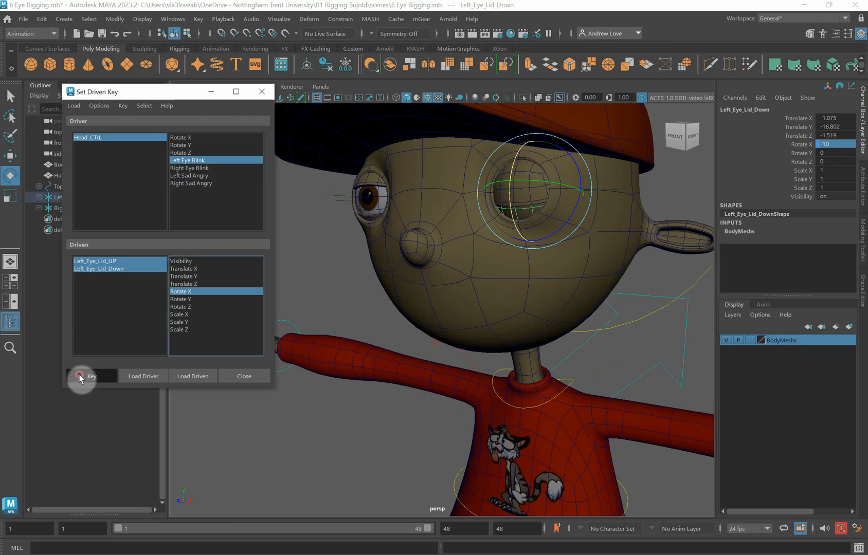
- Select Head_CTrL and set its Left Eye Blink to 10
{"action": "left_click", "coordinate": [704, 280]}
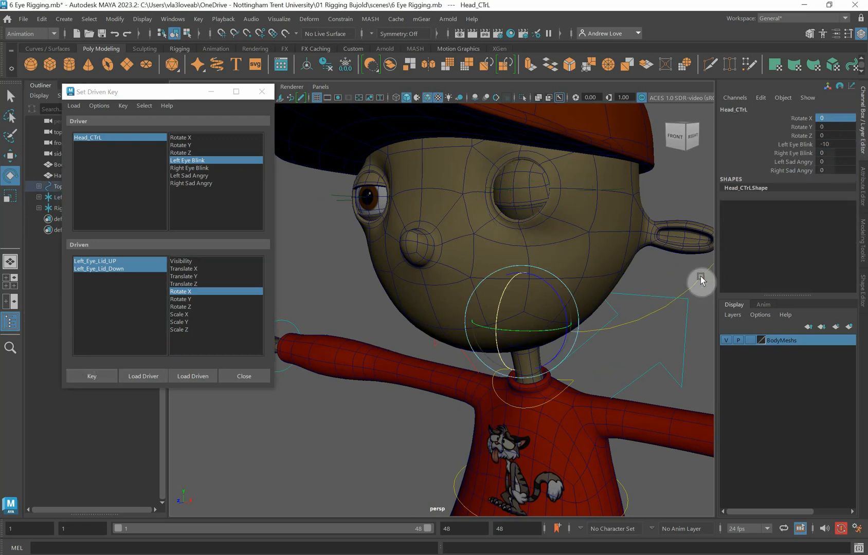
{"action": "left_click", "coordinate": [802, 145]}
{"action": "middle_click_drag", "start_coordinate": [247, 470], "coordinate": [422, 435]}
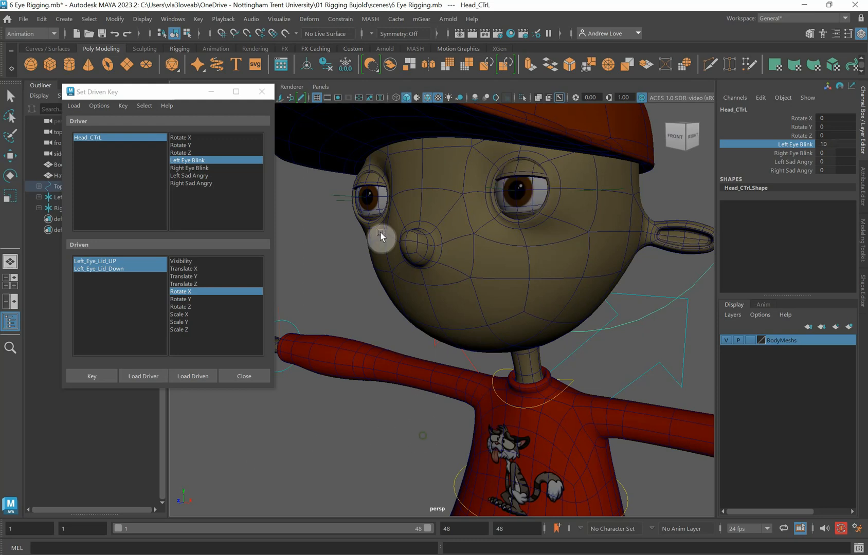
- Open the left upper eyelid wide by setting Left_Eye_Lid_UP's Rotate X to -22
{"action": "left_click", "coordinate": [524, 172]}
{"action": "key", "text": "e"}
{"action": "left_click", "coordinate": [511, 215]}
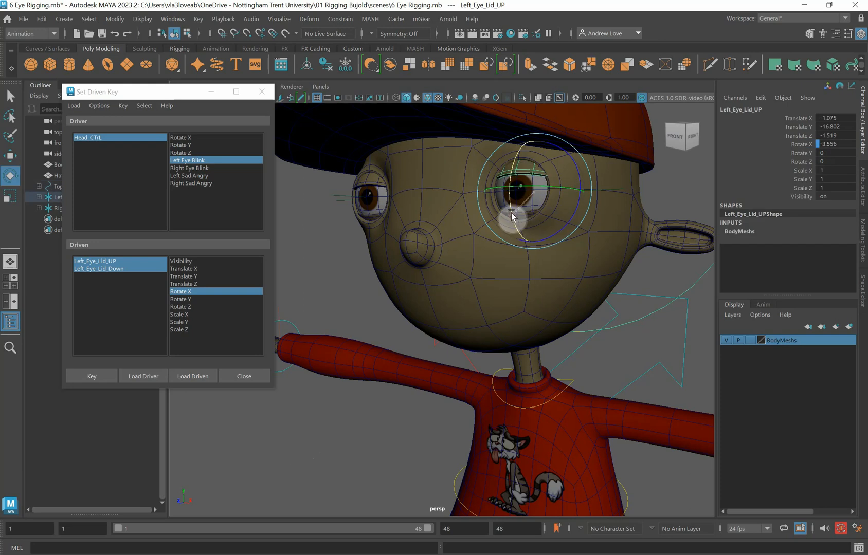
{"action": "left_click_drag", "start_coordinate": [511, 215], "coordinate": [512, 195]}
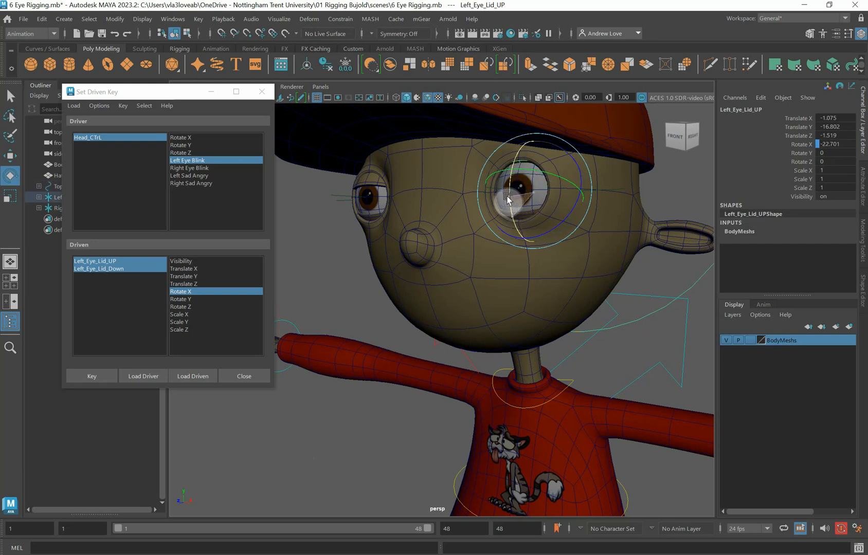
{"action": "double_click", "coordinate": [829, 145]}
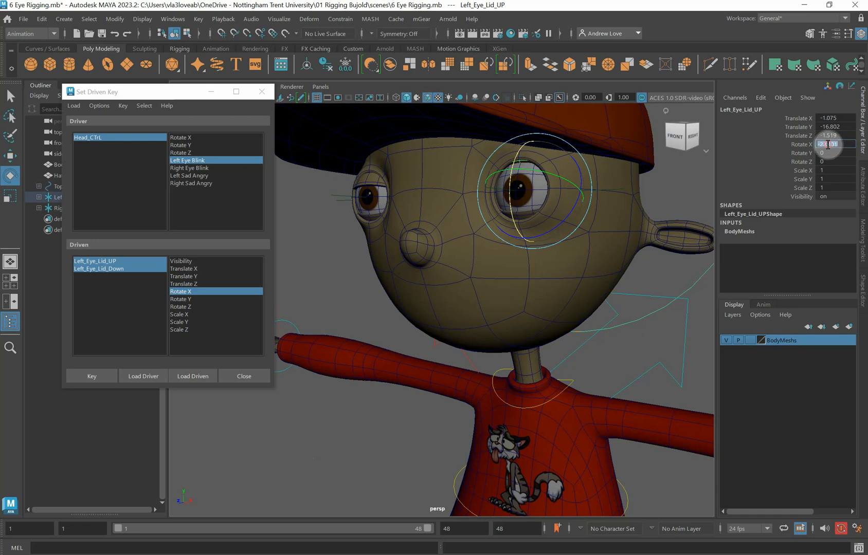
{"action": "left_click_drag", "start_coordinate": [828, 144], "coordinate": [843, 146]}
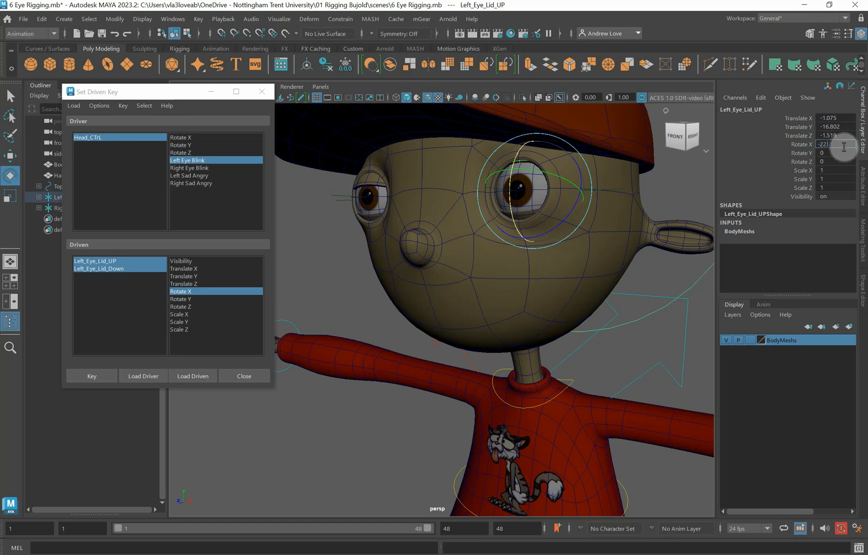
{"action": "key", "text": "Return"}
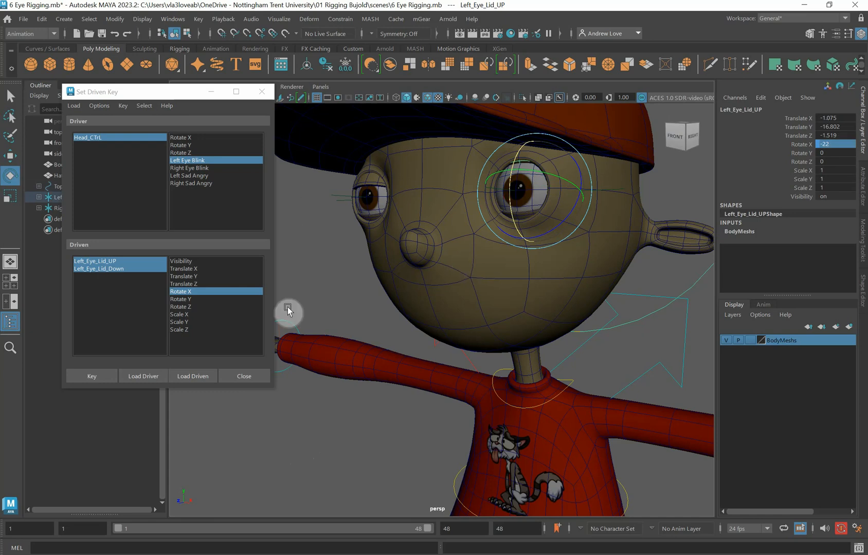
- Lower Left_Eye_Lid_Down to Rotate X 10 and set the driven key for the wide-open left eyelids
{"action": "left_click", "coordinate": [321, 275]}
{"action": "left_click", "coordinate": [509, 215]}
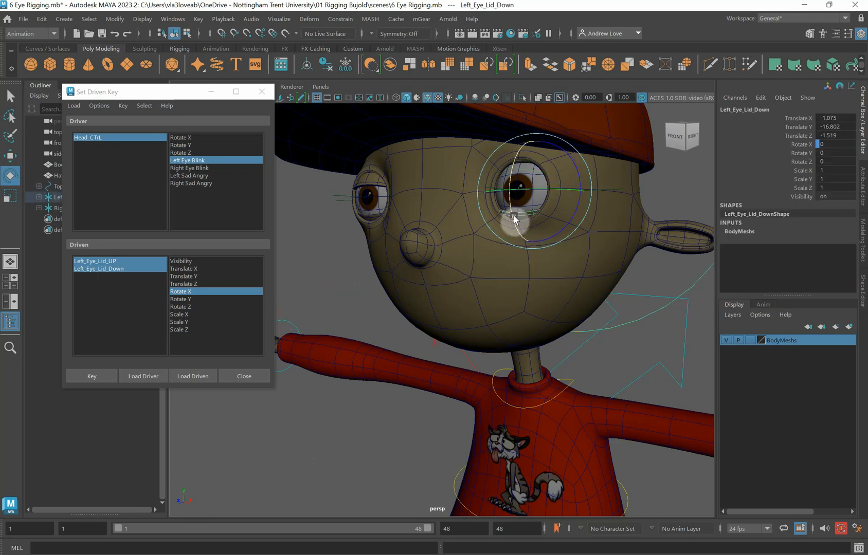
{"action": "left_click_drag", "start_coordinate": [509, 214], "coordinate": [514, 224]}
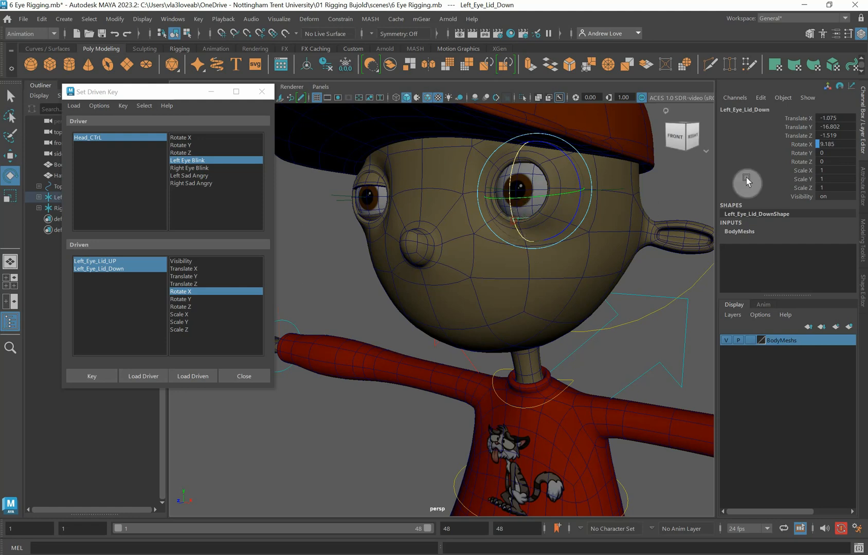
{"action": "double_click", "coordinate": [829, 144]}
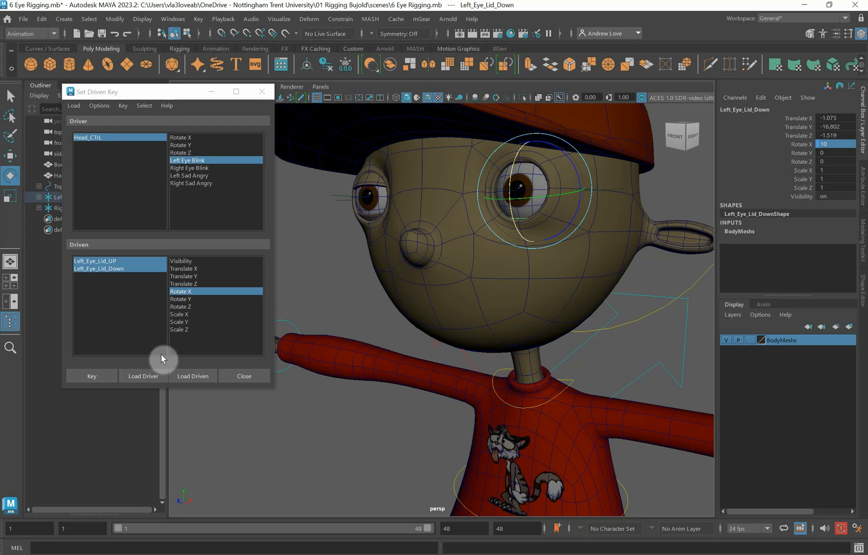
{"action": "left_click", "coordinate": [91, 377]}
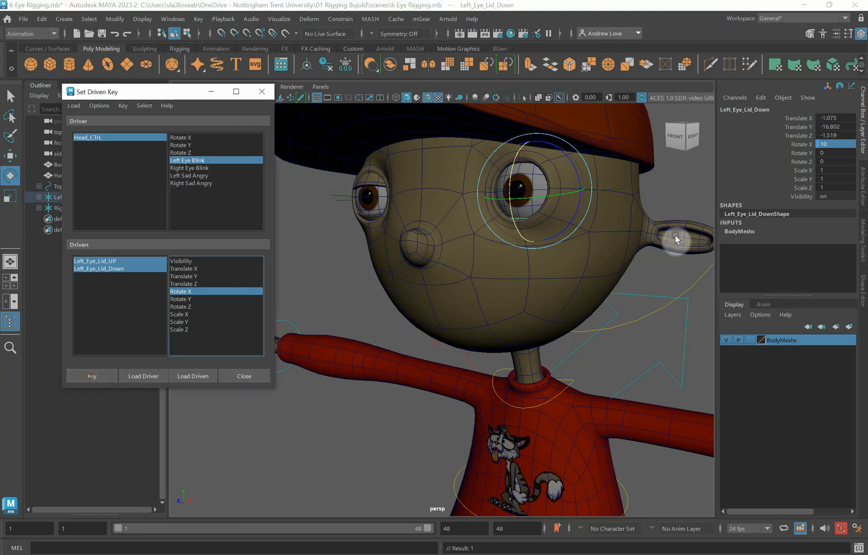
- Test the left eyelids by varying Left Eye Blink on Head_CTrL, and reset the attribute to 0
{"action": "left_click", "coordinate": [704, 279]}
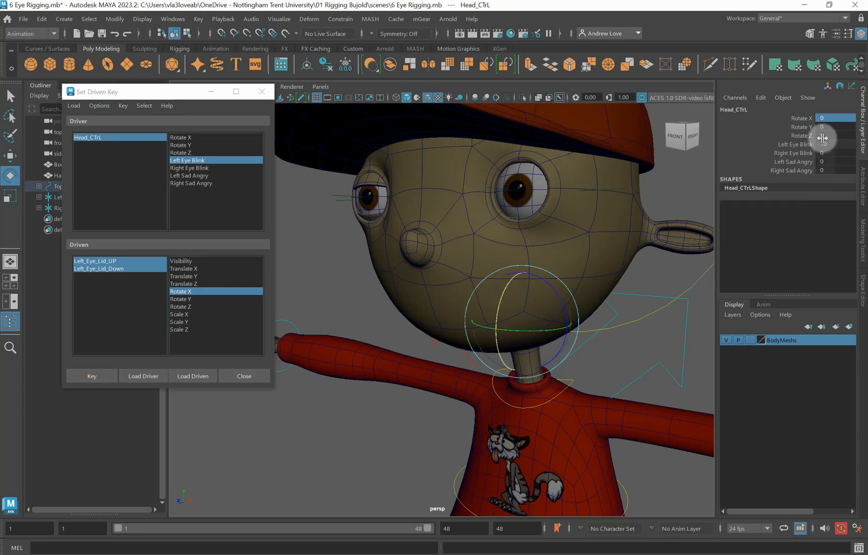
{"action": "left_click", "coordinate": [800, 145]}
{"action": "middle_click_drag", "start_coordinate": [333, 429], "coordinate": [306, 424]}
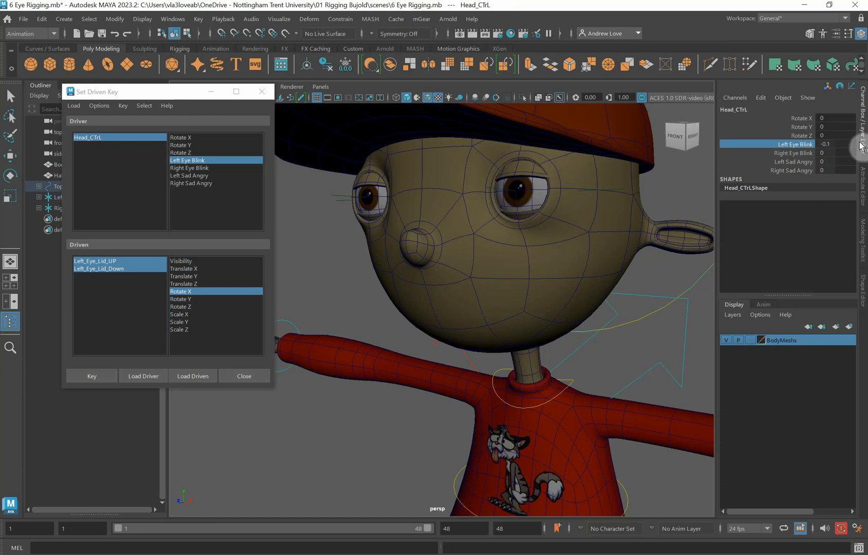
{"action": "left_click", "coordinate": [844, 144]}
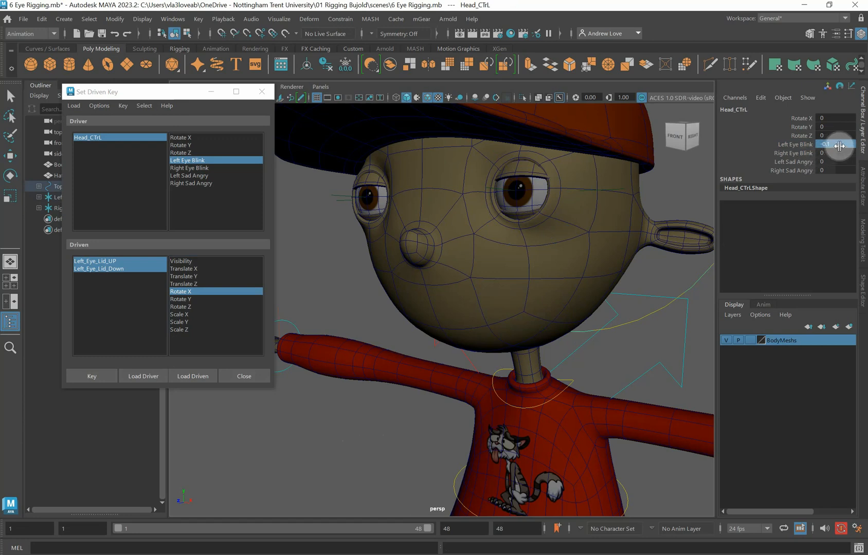
{"action": "type", "text": "0"}
{"action": "key", "text": "Return"}
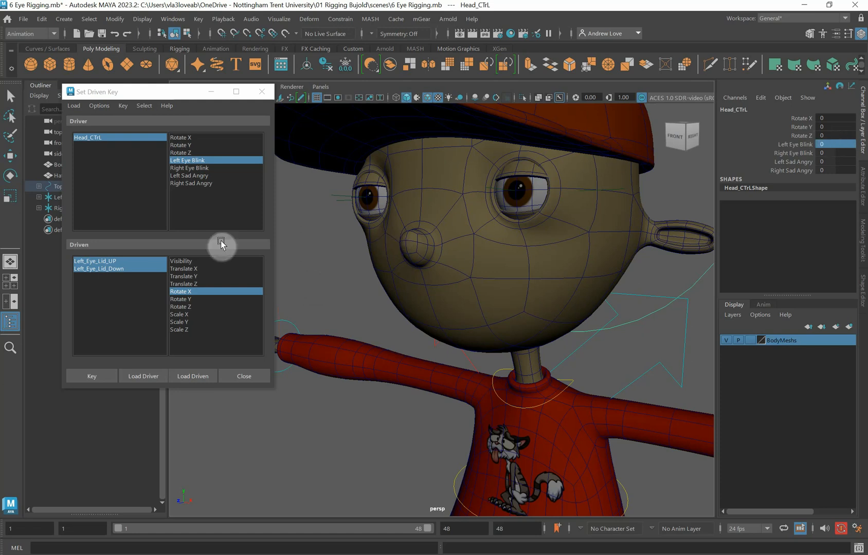
- Choose Right Eye Blink as the driver attribute and load Right_Eye_Lid_UP and Right_Eye_Lid_Down as driven objects with Rotate X selected
{"action": "left_click", "coordinate": [205, 169]}
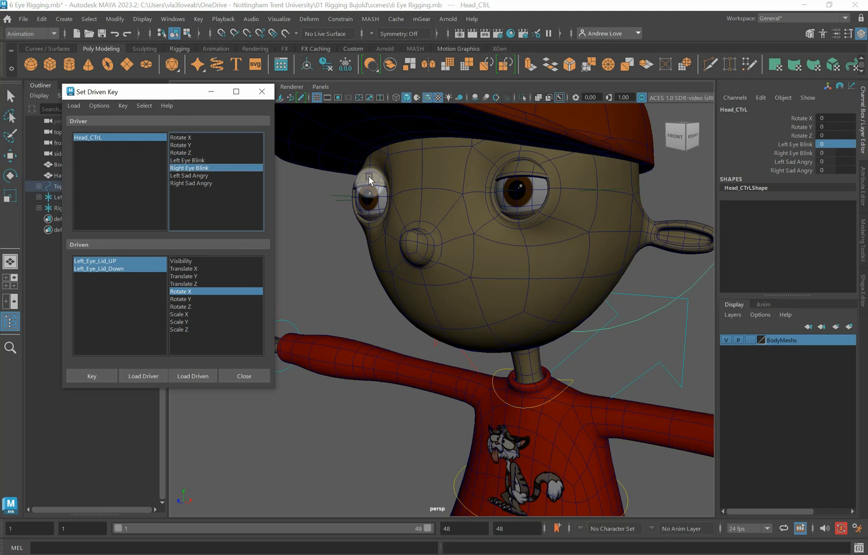
{"action": "left_click", "coordinate": [369, 178]}
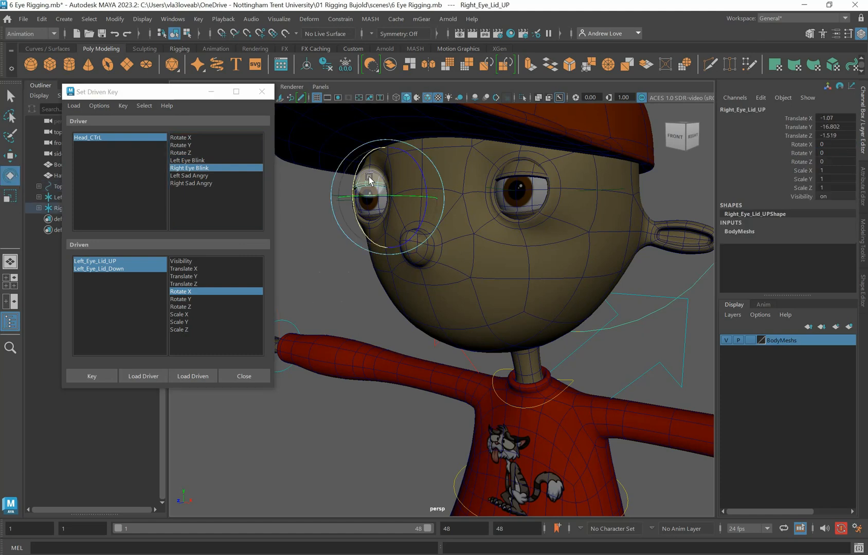
{"action": "key", "text": "q"}
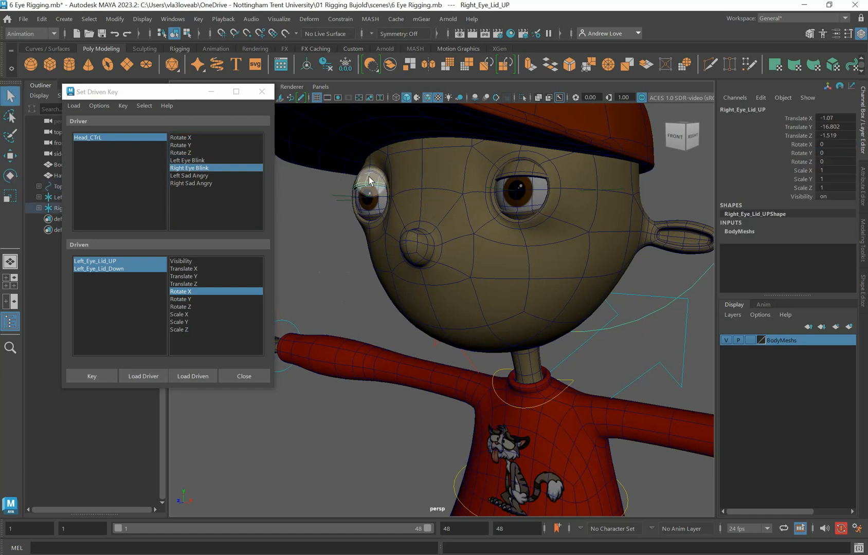
{"action": "left_click", "coordinate": [370, 216], "text": "shift"}
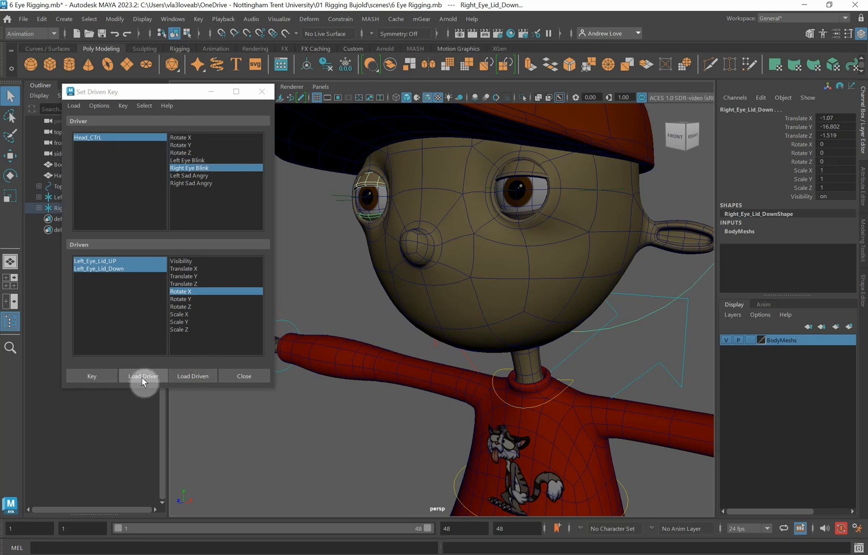
{"action": "left_click", "coordinate": [183, 378]}
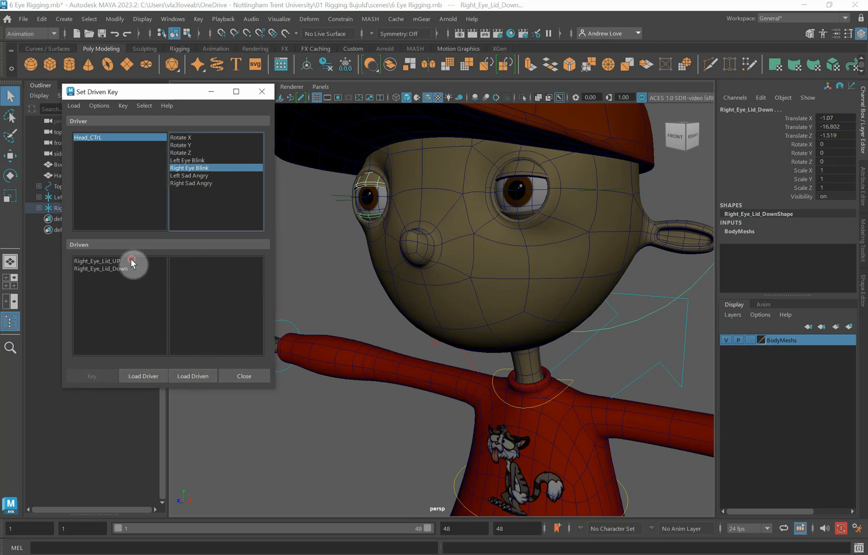
{"action": "left_click_drag", "start_coordinate": [131, 262], "coordinate": [131, 268]}
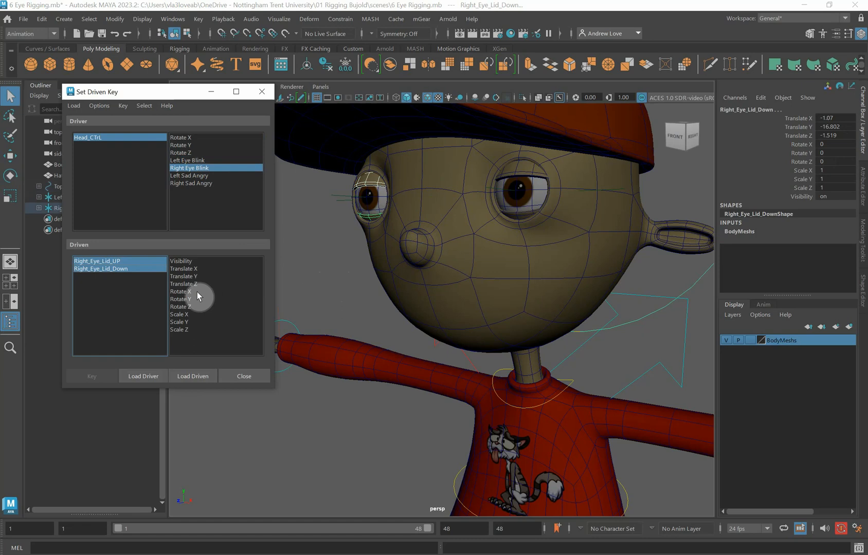
{"action": "left_click", "coordinate": [196, 292]}
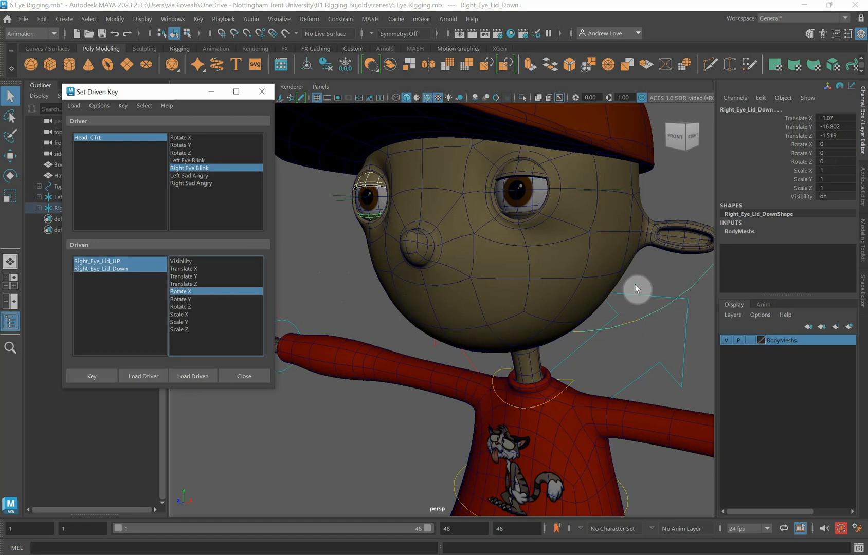
- Set a driven key on both right eyelids with Head_CTrL's Right Eye Blink at 0, and select that attribute for adjustment
{"action": "left_click", "coordinate": [699, 275]}
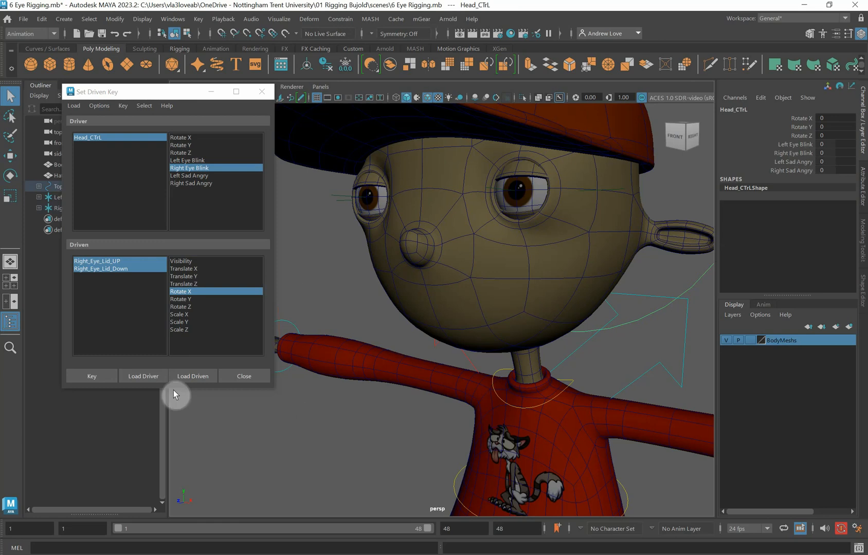
{"action": "left_click", "coordinate": [92, 376]}
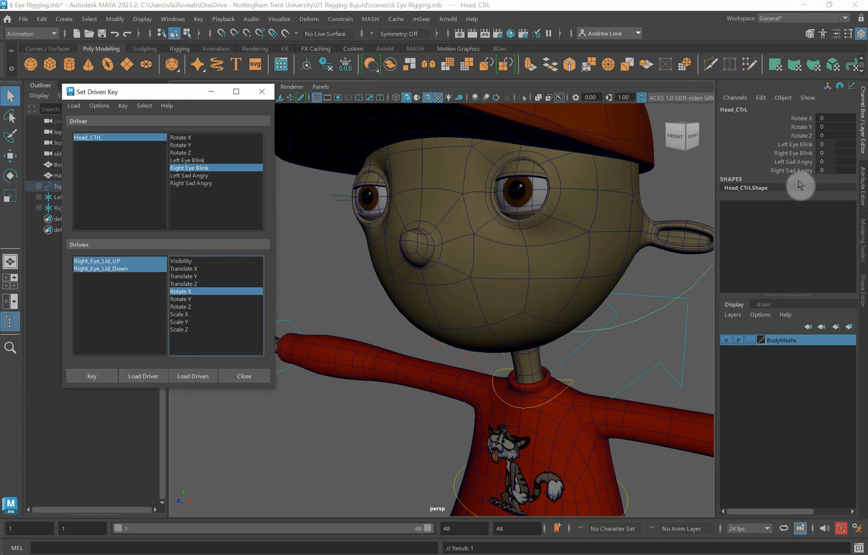
{"action": "left_click", "coordinate": [800, 153]}
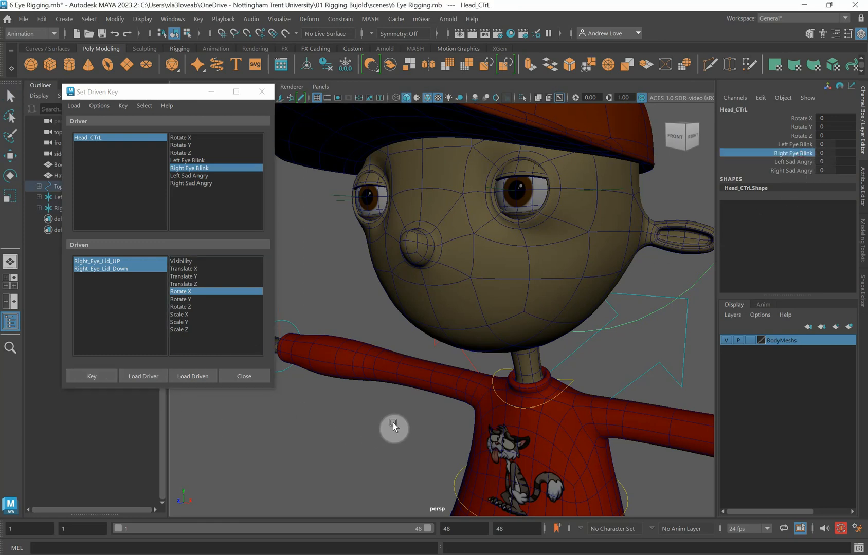
- Lower Right Eye Blink on Head_CTrL to -10 and rotate Right_Eye_Lid_UP closed with Rotate X at 40
{"action": "middle_click_drag", "start_coordinate": [392, 423], "coordinate": [220, 423]}
{"action": "left_click", "coordinate": [358, 178]}
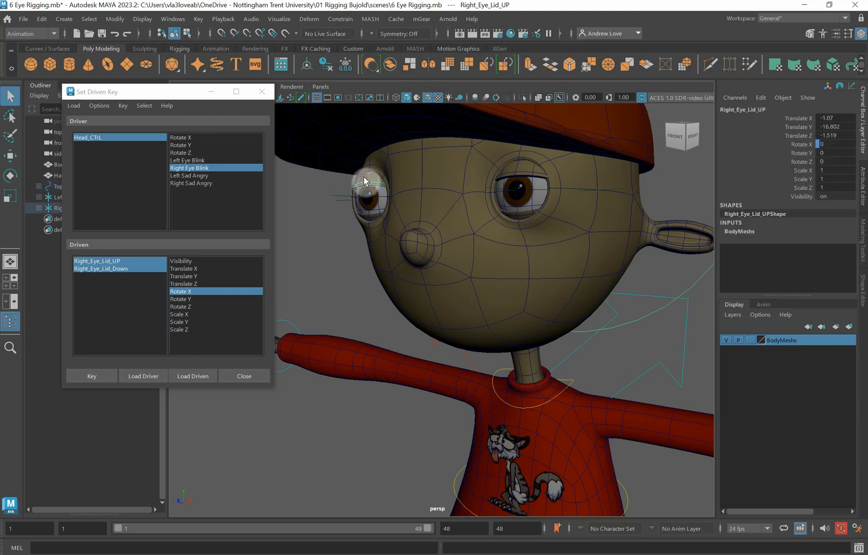
{"action": "key", "text": "w"}
{"action": "key", "text": "e"}
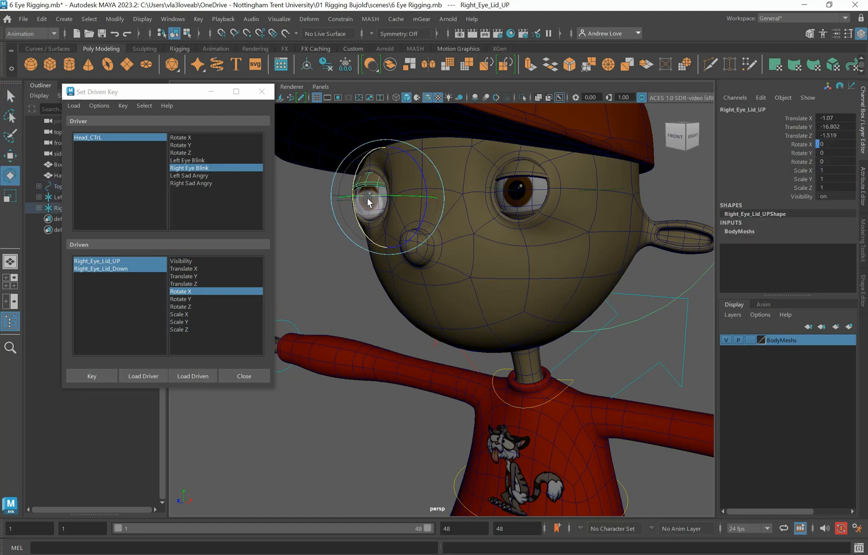
{"action": "left_click_drag", "start_coordinate": [351, 189], "coordinate": [352, 213]}
{"action": "left_click", "coordinate": [826, 144]}
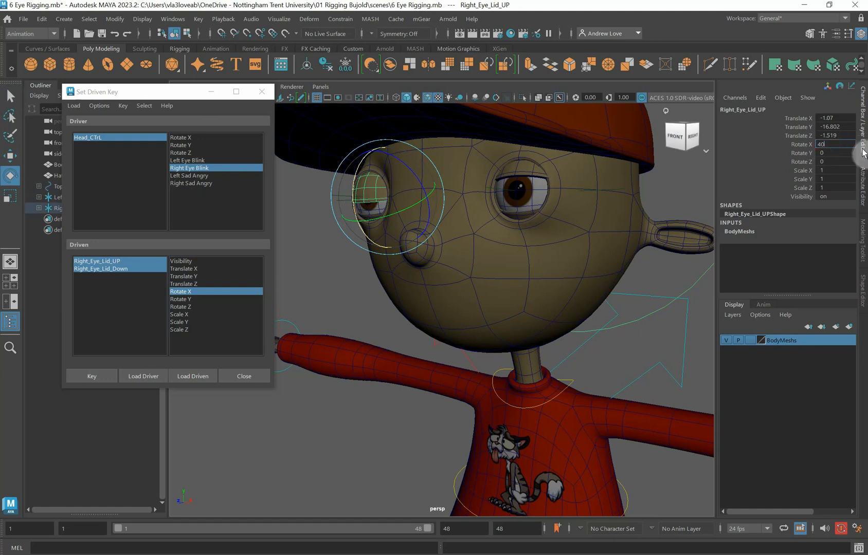
{"action": "type", "text": "40"}
{"action": "key", "text": "Return"}
- Raise Right_Eye_Lid_Down to Rotate X -10 and set the driven key for the closed right eyelids
{"action": "left_click", "coordinate": [362, 234]}
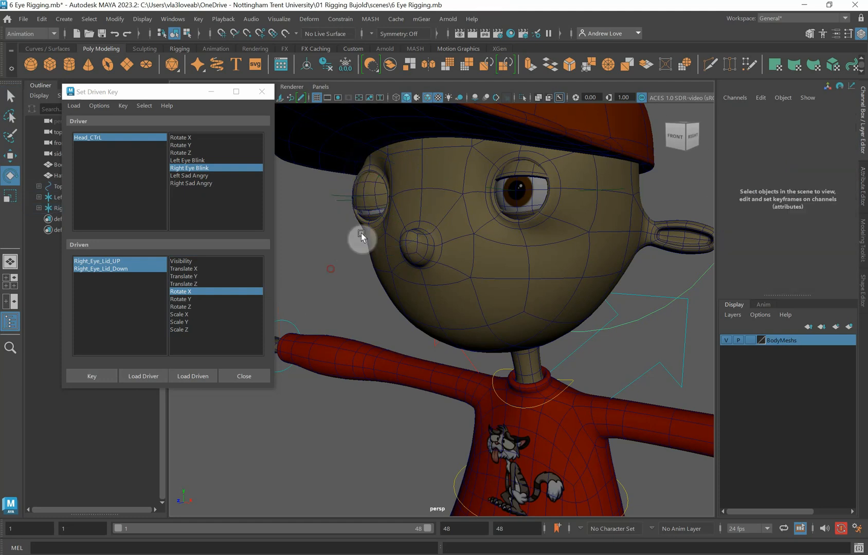
{"action": "left_click", "coordinate": [369, 221]}
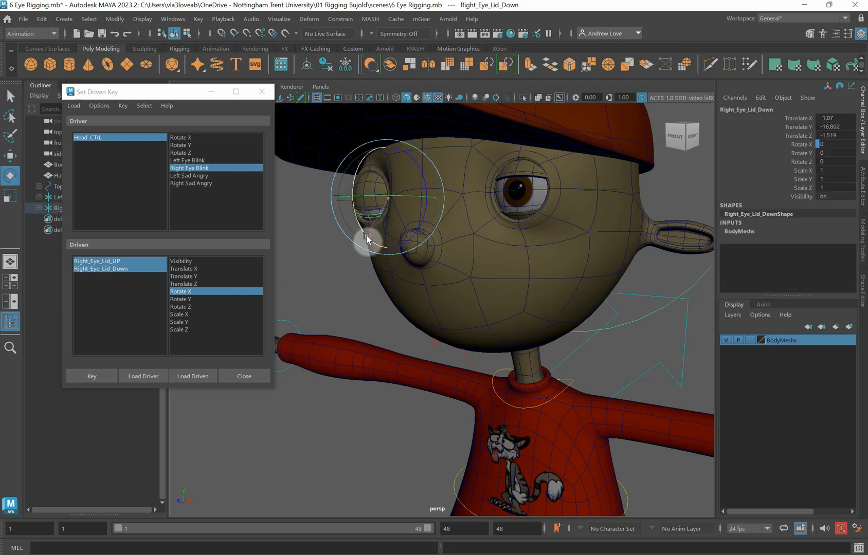
{"action": "left_click_drag", "start_coordinate": [366, 238], "coordinate": [362, 232]}
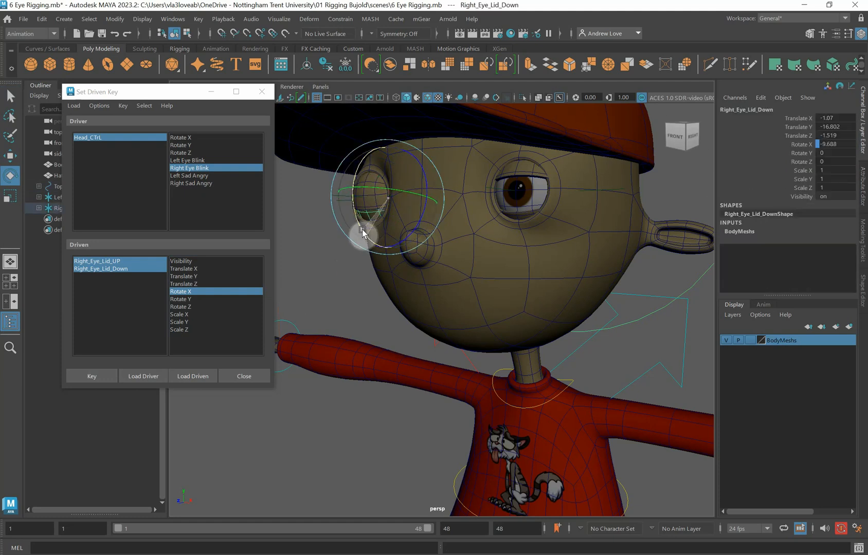
{"action": "double_click", "coordinate": [827, 144]}
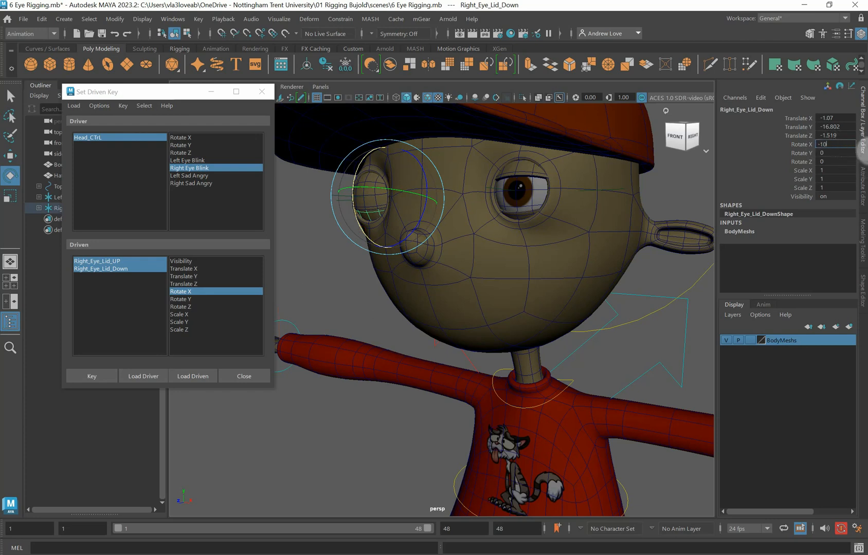
{"action": "left_click", "coordinate": [289, 339]}
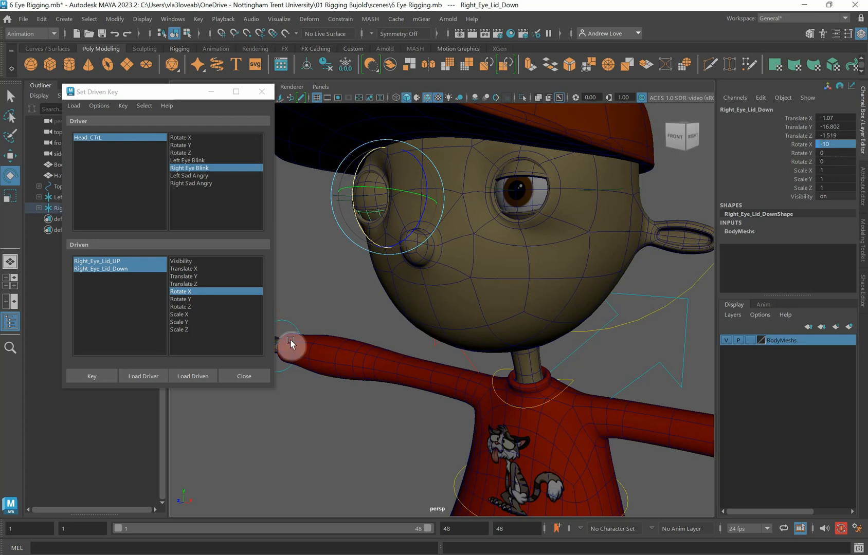
{"action": "left_click", "coordinate": [94, 377]}
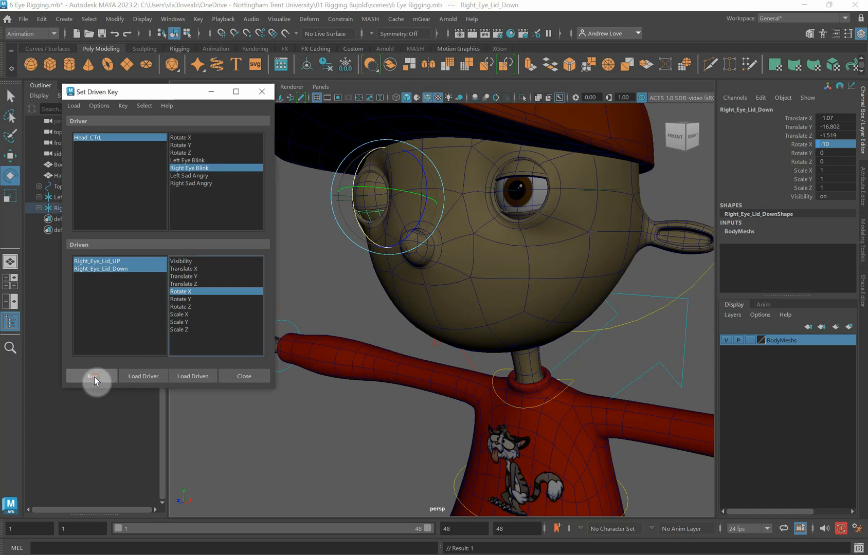
- Raise Right Eye Blink on Head_CTrL to 10 and lower Right_Eye_Lid_Down to Rotate X 10
{"action": "left_click", "coordinate": [703, 277]}
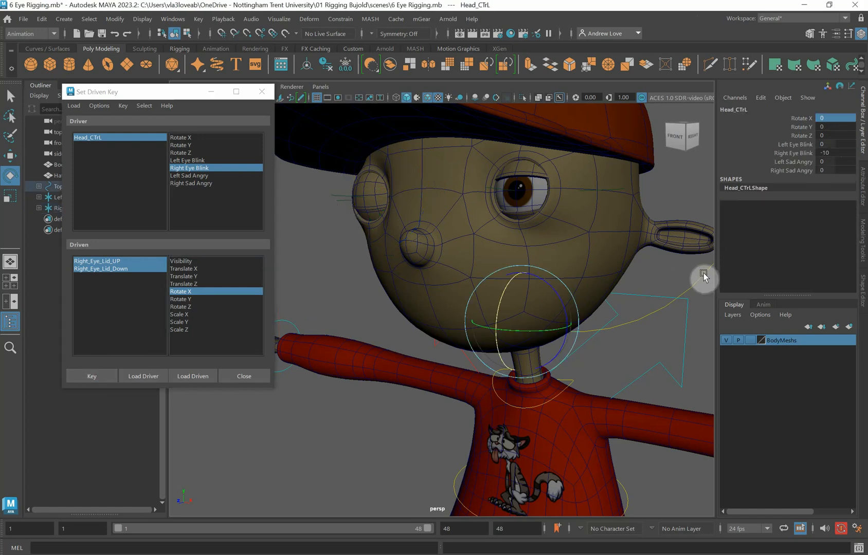
{"action": "left_click", "coordinate": [802, 154]}
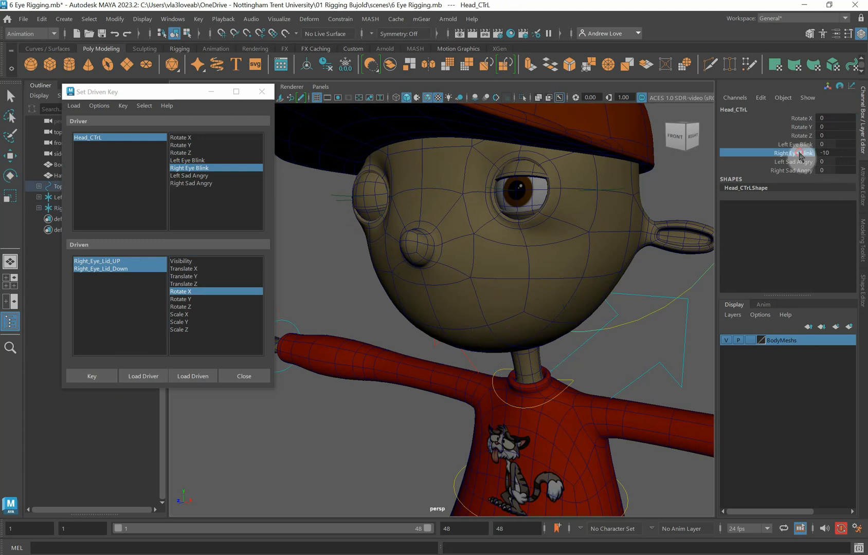
{"action": "middle_click_drag", "start_coordinate": [227, 451], "coordinate": [323, 443]}
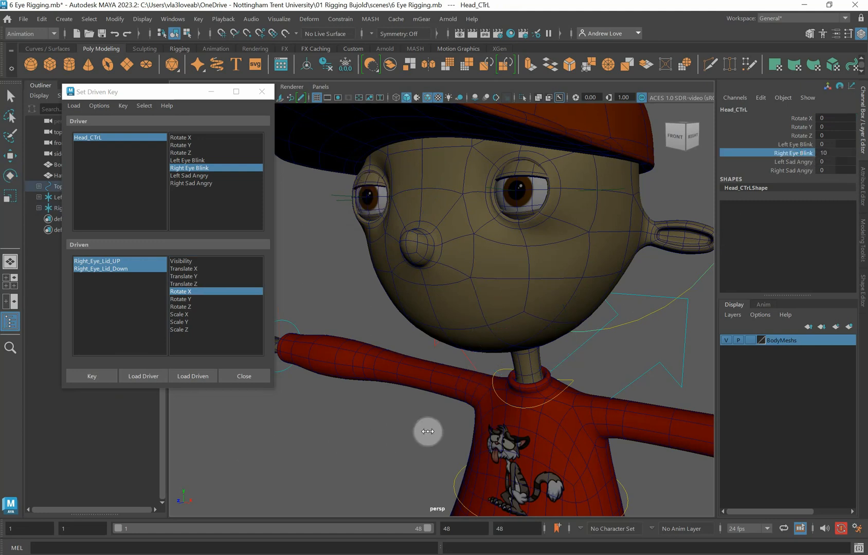
{"action": "left_click", "coordinate": [369, 216]}
{"action": "left_click_drag", "start_coordinate": [358, 220], "coordinate": [359, 228]}
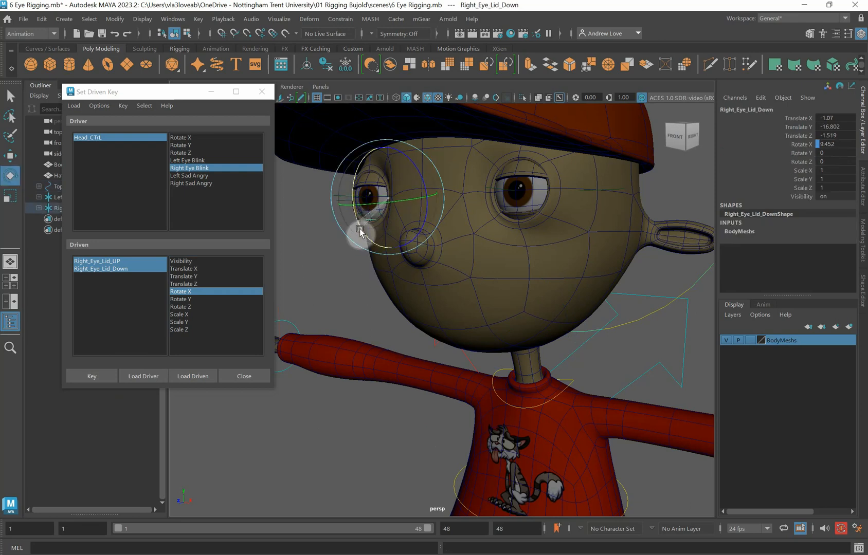
{"action": "double_click", "coordinate": [845, 144]}
{"action": "type", "text": "10"}
{"action": "key", "text": "Return"}
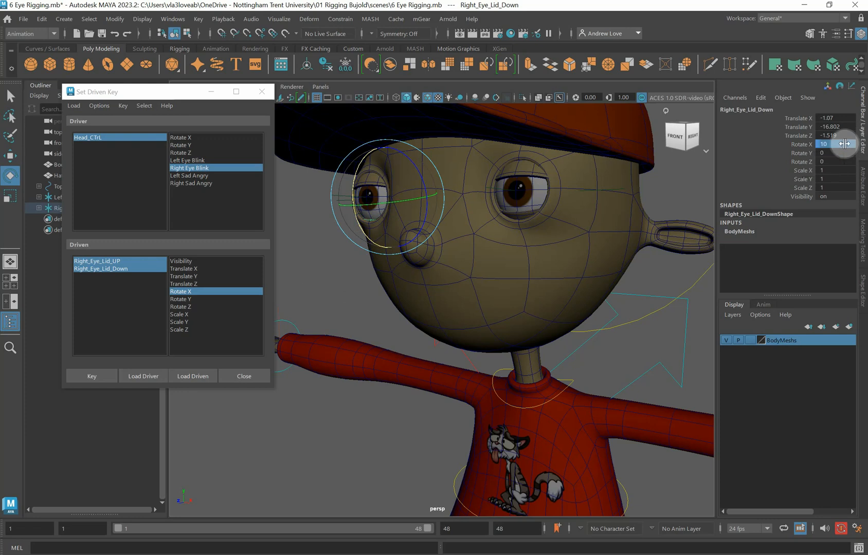
- Open Right_Eye_Lid_UP to Rotate X -22 and set the driven key for the wide-open right eyelids
{"action": "left_click", "coordinate": [297, 297]}
{"action": "left_click", "coordinate": [364, 181]}
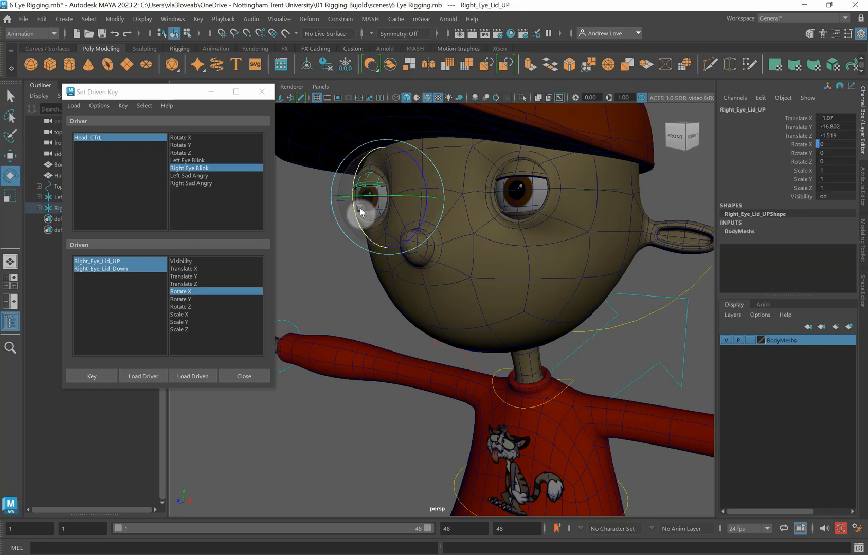
{"action": "left_click_drag", "start_coordinate": [356, 219], "coordinate": [349, 200]}
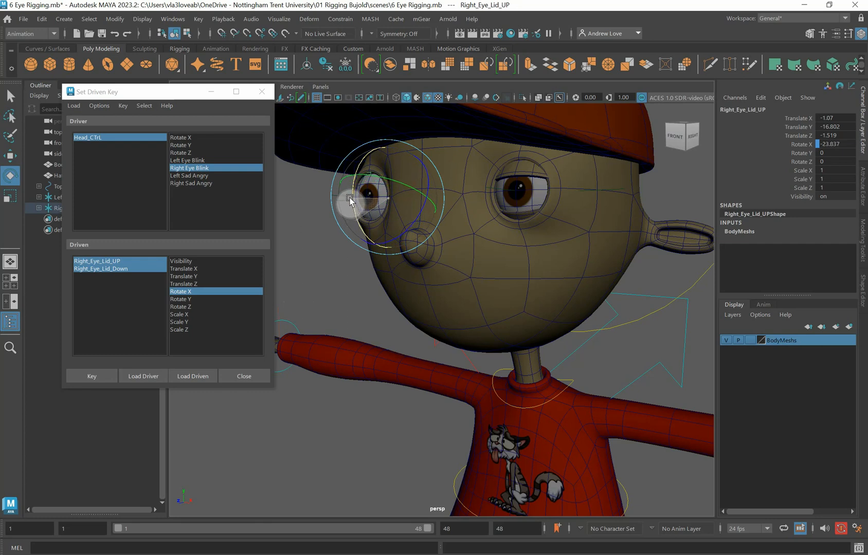
{"action": "double_click", "coordinate": [825, 144]}
{"action": "left_click_drag", "start_coordinate": [822, 144], "coordinate": [854, 145]}
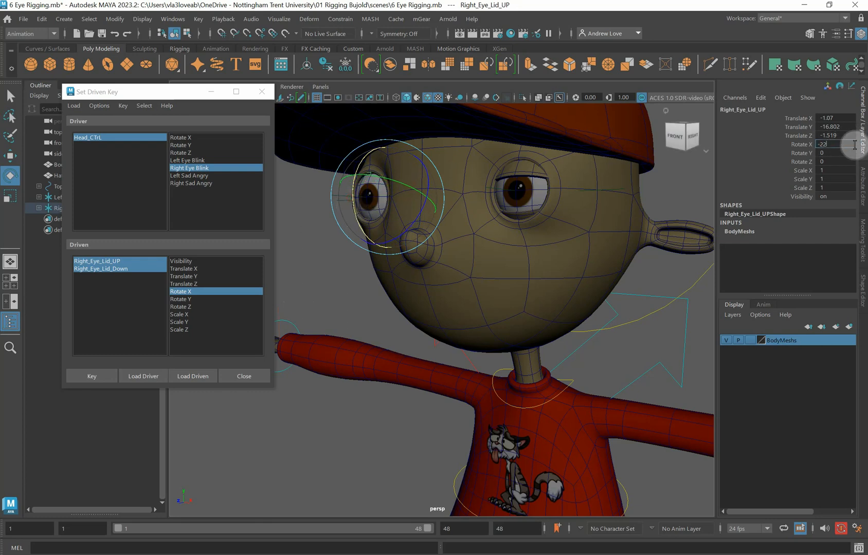
{"action": "key", "text": "Return"}
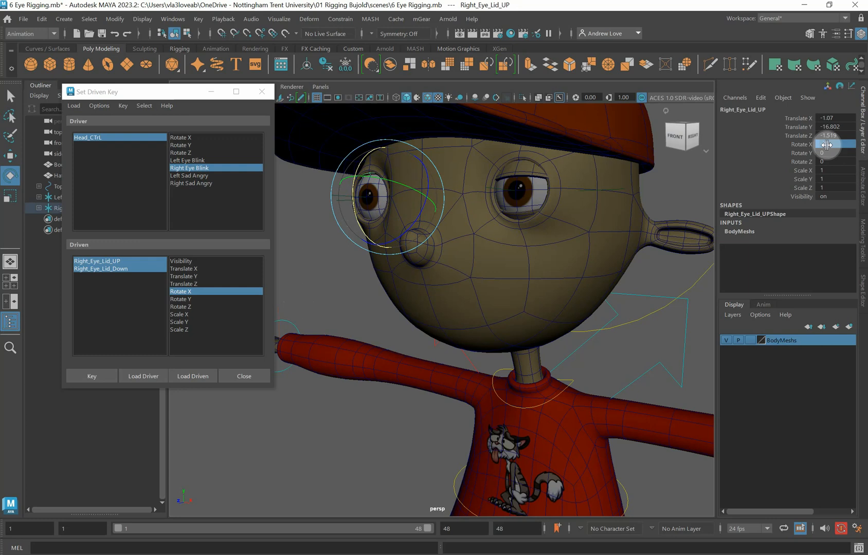
{"action": "left_click", "coordinate": [100, 374]}
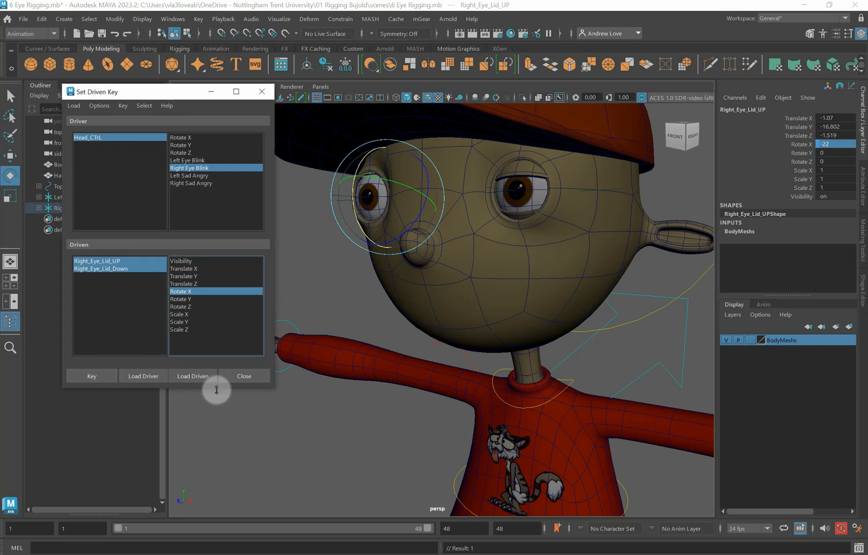
- Test the right eyelids by varying Right Eye Blink on Head_CTrL, and reset the attribute to 0
{"action": "left_click", "coordinate": [691, 285]}
{"action": "left_click", "coordinate": [794, 153]}
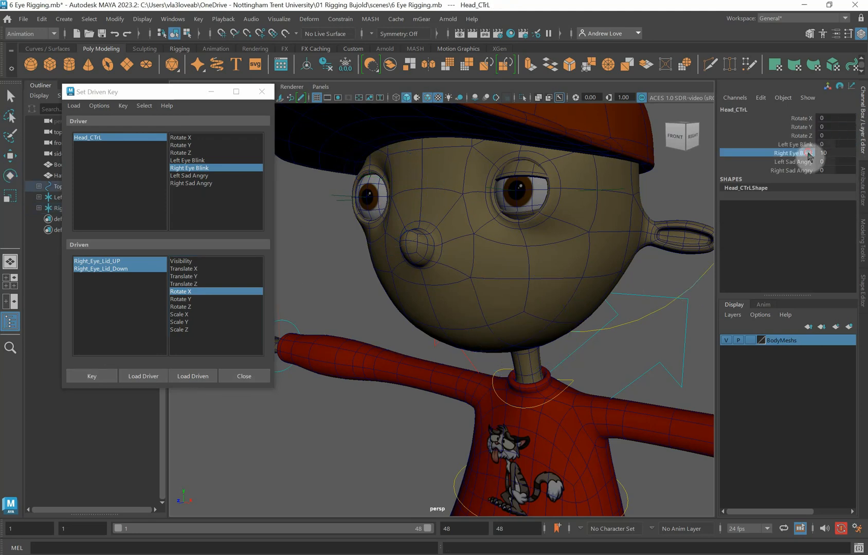
{"action": "middle_click_drag", "start_coordinate": [287, 474], "coordinate": [317, 467]}
{"action": "double_click", "coordinate": [848, 154]}
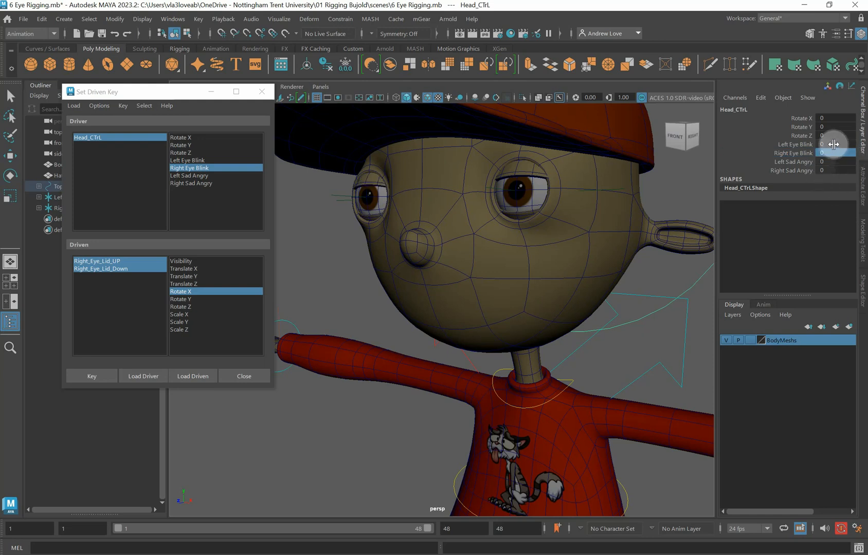
- Test Left Eye Blink and Right Eye Blink on Head_CTrL together and separately, and reset both attributes to 0
{"action": "left_click_drag", "start_coordinate": [832, 143], "coordinate": [833, 151]}
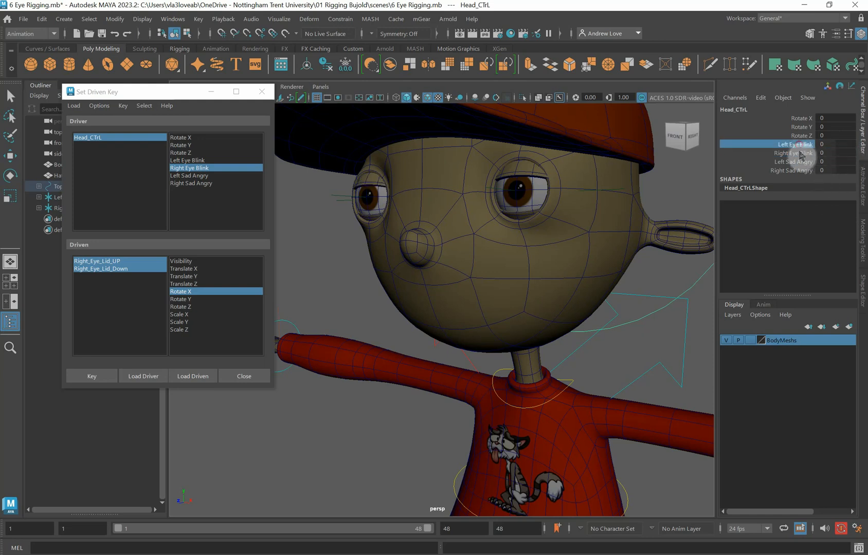
{"action": "middle_click_drag", "start_coordinate": [353, 428], "coordinate": [715, 265]}
{"action": "left_click_drag", "start_coordinate": [850, 144], "coordinate": [852, 153]}
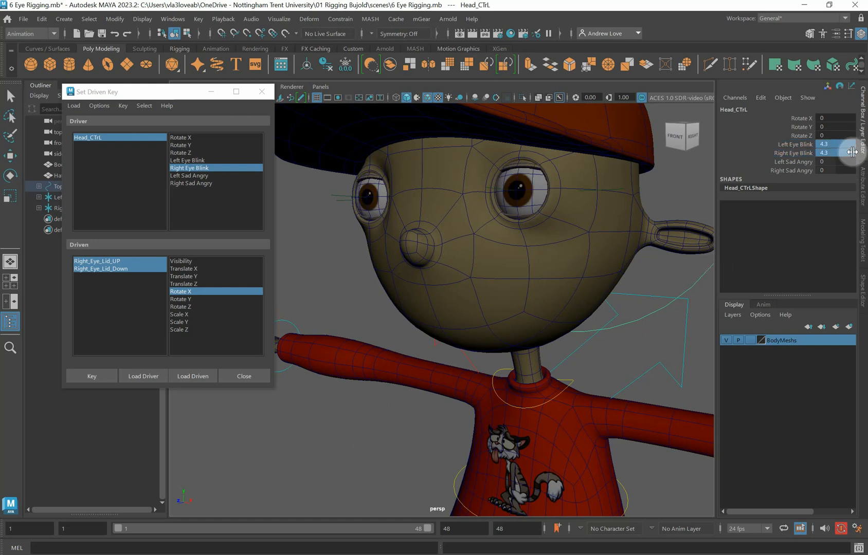
{"action": "left_click", "coordinate": [794, 144]}
{"action": "middle_click_drag", "start_coordinate": [305, 438], "coordinate": [281, 428]}
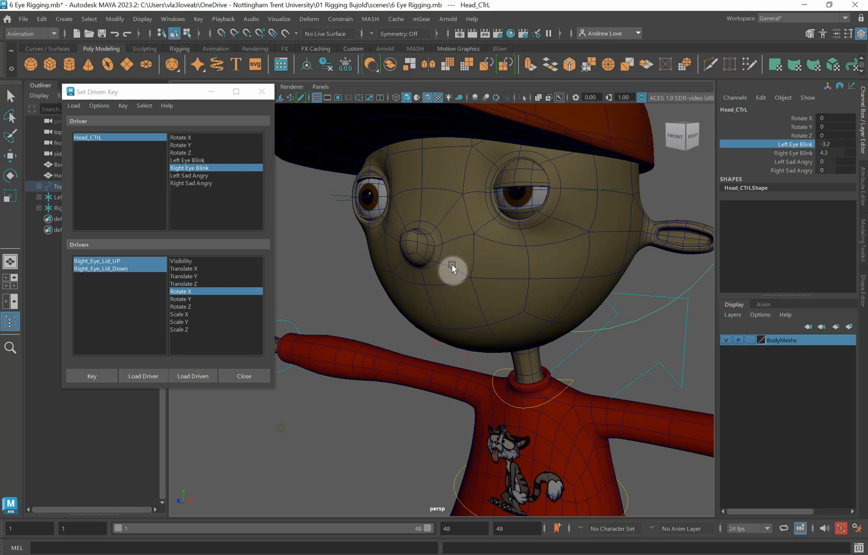
{"action": "left_click", "coordinate": [806, 154]}
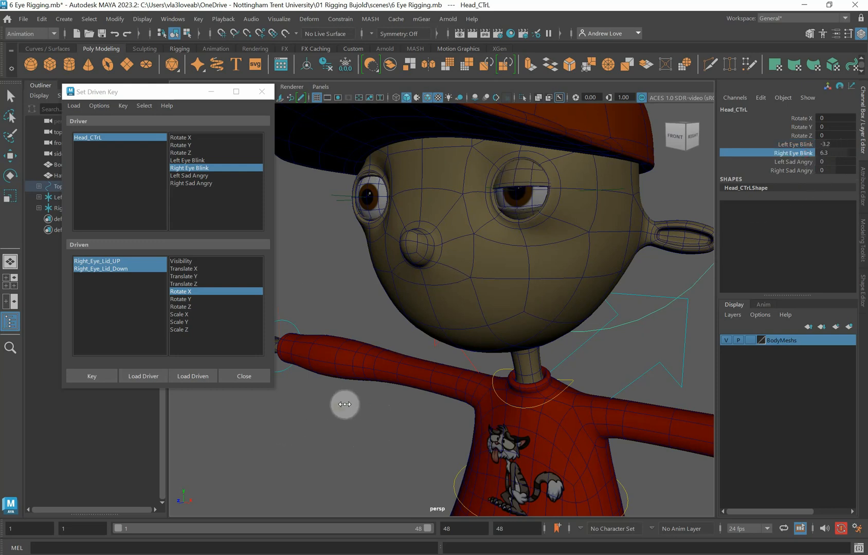
{"action": "middle_click_drag", "start_coordinate": [345, 404], "coordinate": [319, 401]}
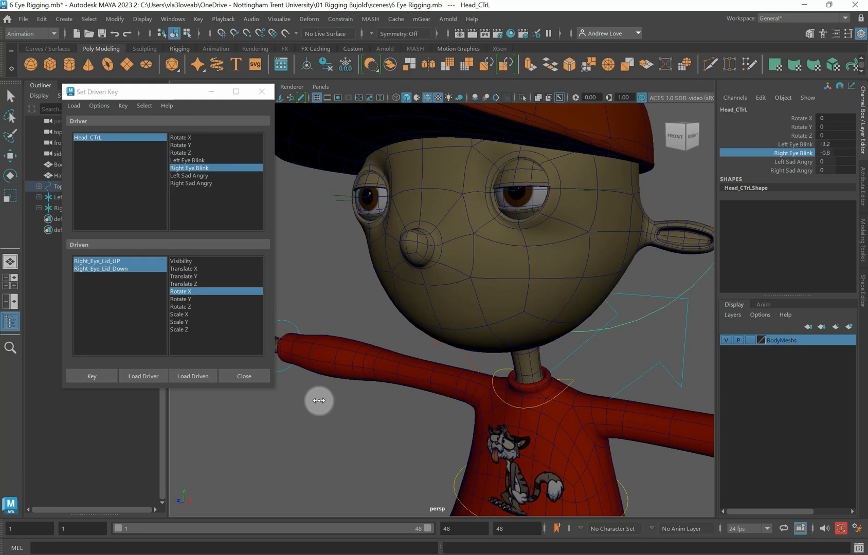
{"action": "left_click_drag", "start_coordinate": [848, 144], "coordinate": [850, 151]}
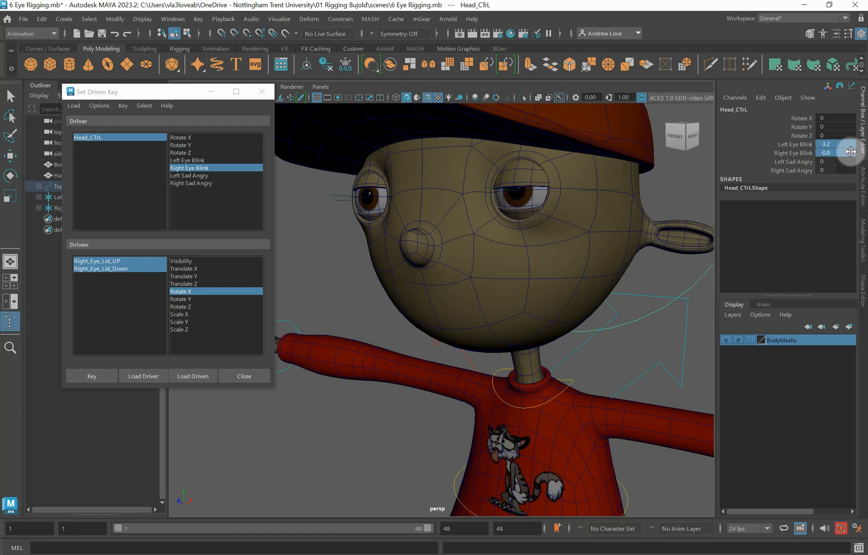
{"action": "type", "text": "0"}
{"action": "key", "text": "Return"}
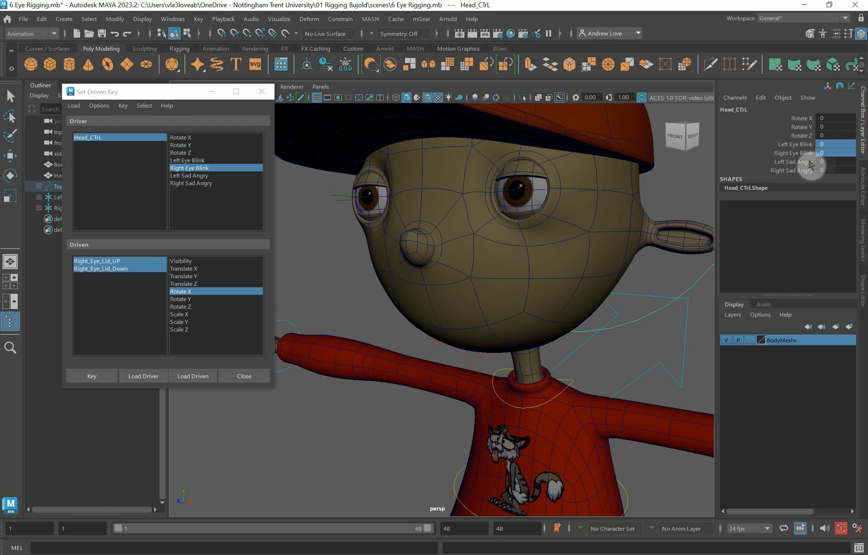
- Try rotating Left_Eye_Lid_UP slightly about its Z axis, and undo the rotation
{"action": "left_click", "coordinate": [527, 168]}
{"action": "key", "text": "e"}
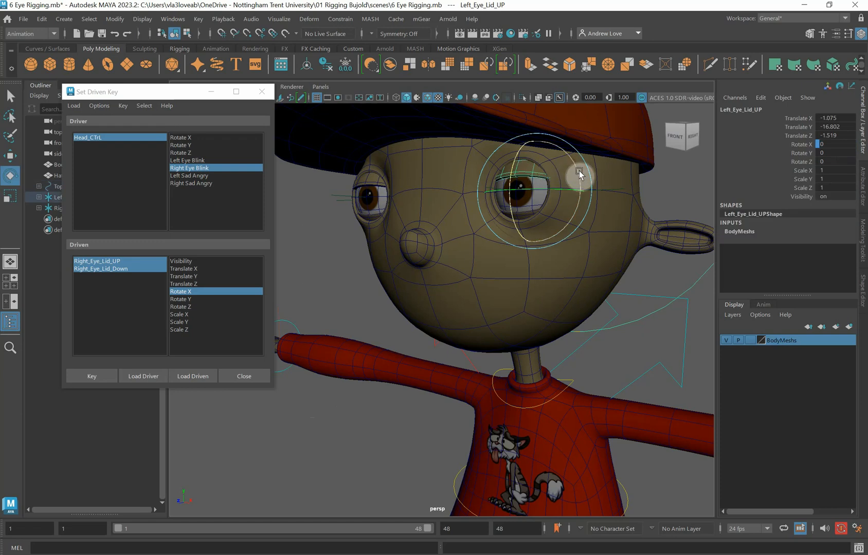
{"action": "left_click_drag", "start_coordinate": [578, 170], "coordinate": [580, 174]}
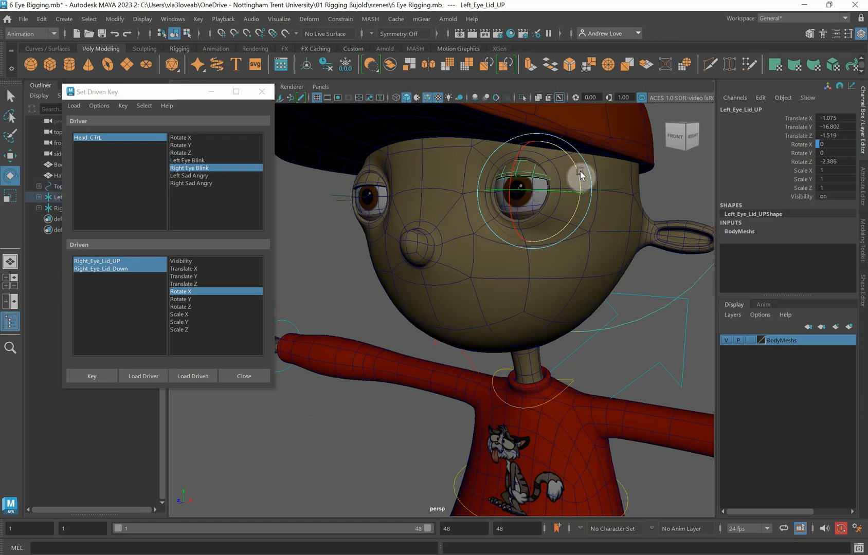
{"action": "key", "text": "ctrl+z"}
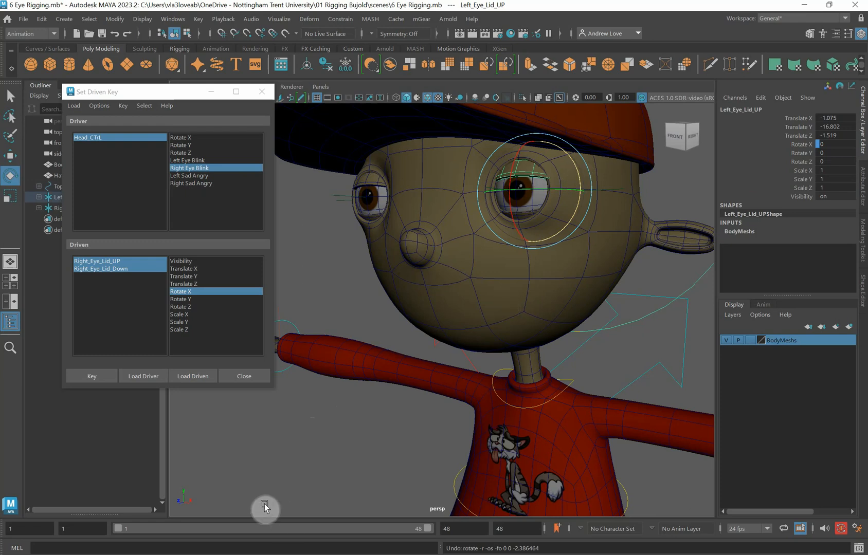
- Choose Left Sad Angry on Head_CTrL as the driver attribute and load both left eyelids as the driven objects
{"action": "left_click", "coordinate": [209, 176]}
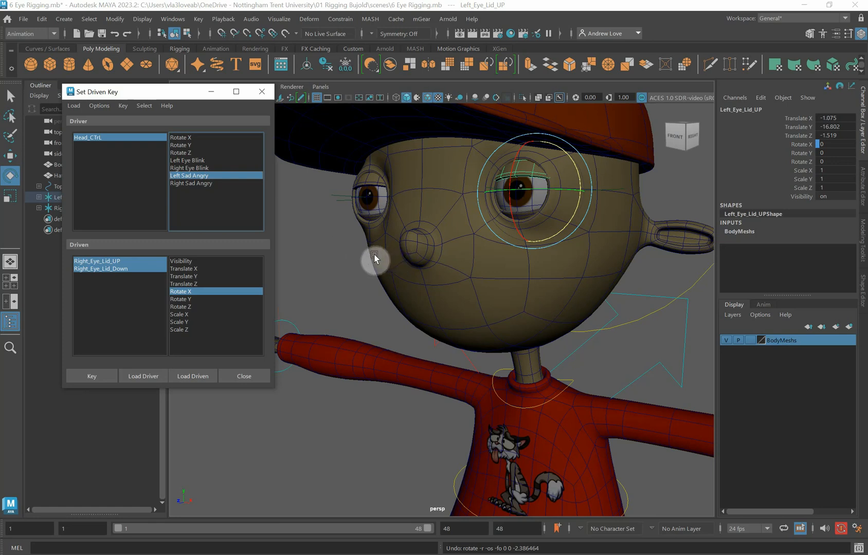
{"action": "left_click", "coordinate": [343, 273]}
{"action": "key", "text": "q"}
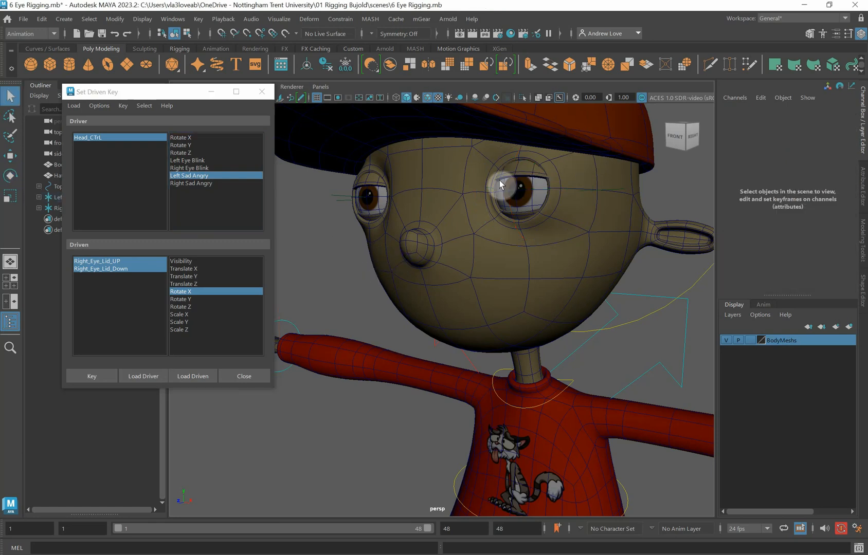
{"action": "left_click", "coordinate": [523, 174]}
{"action": "left_click", "coordinate": [518, 215], "text": "shift"}
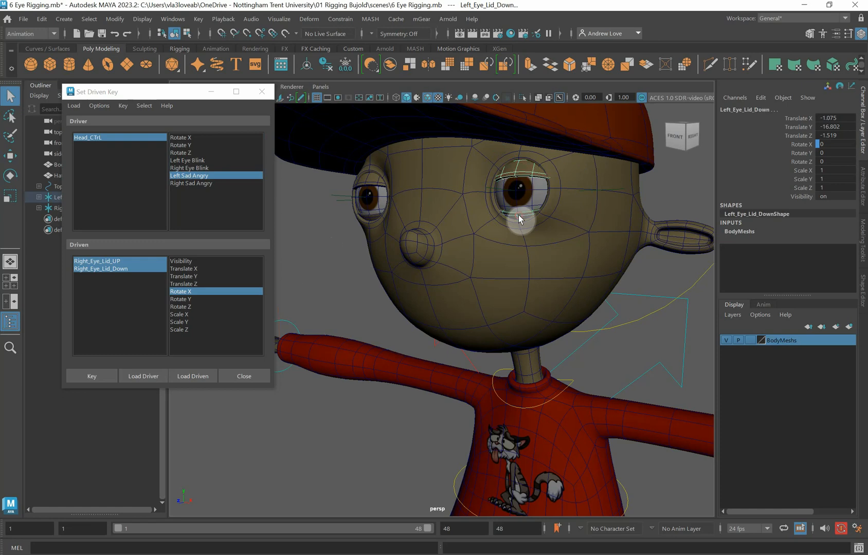
{"action": "left_click", "coordinate": [187, 376]}
- Choose Rotate Z of Left_Eye_Lid_UP and Left_Eye_Lid_Down as the driven attribute and set the neutral driven key
{"action": "left_click", "coordinate": [127, 260]}
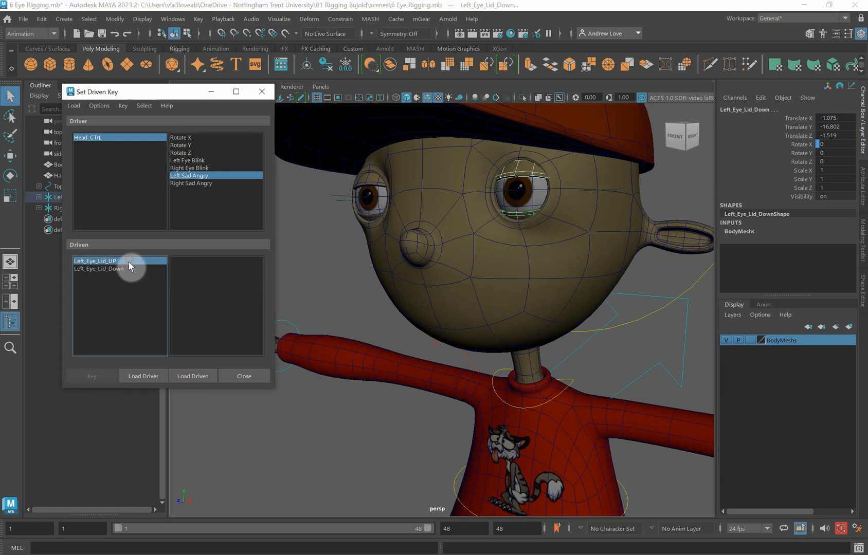
{"action": "left_click", "coordinate": [129, 267], "text": "shift"}
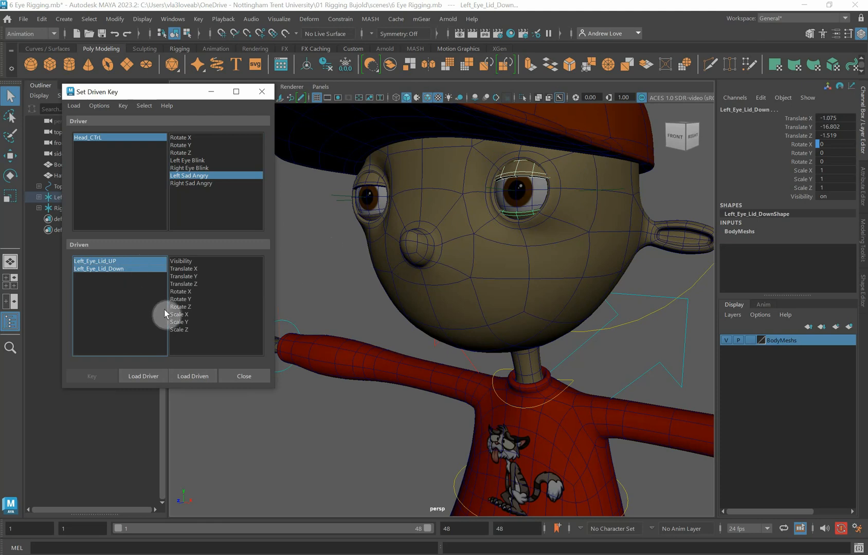
{"action": "left_click", "coordinate": [180, 307]}
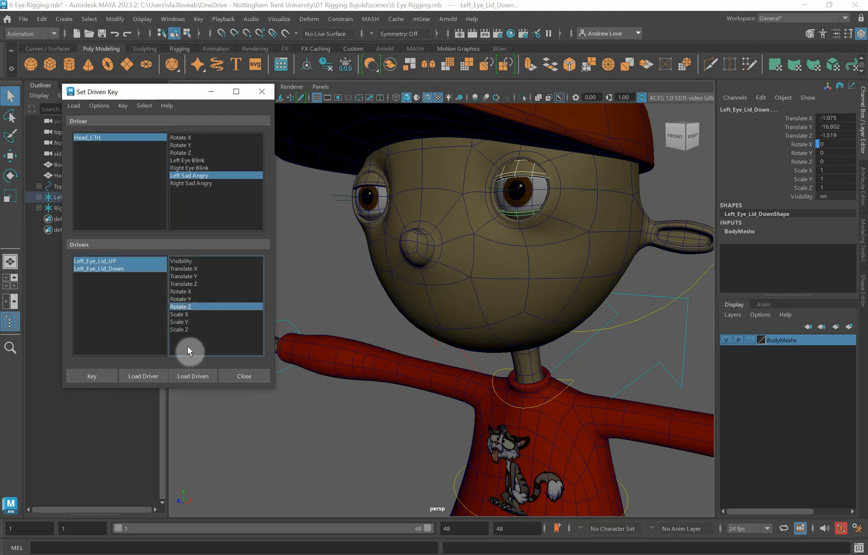
{"action": "left_click", "coordinate": [97, 377]}
- Set Left Sad Angry on Head_CTrL to -10 and pose Left_Eye_Lid_UP at Rotate Z -25
{"action": "left_click", "coordinate": [696, 281]}
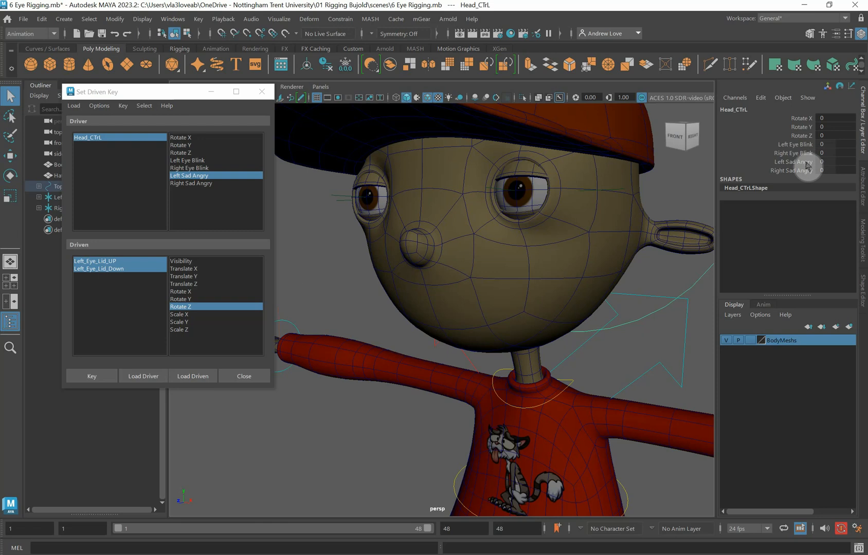
{"action": "left_click", "coordinate": [806, 163]}
{"action": "middle_click_drag", "start_coordinate": [397, 440], "coordinate": [255, 452]}
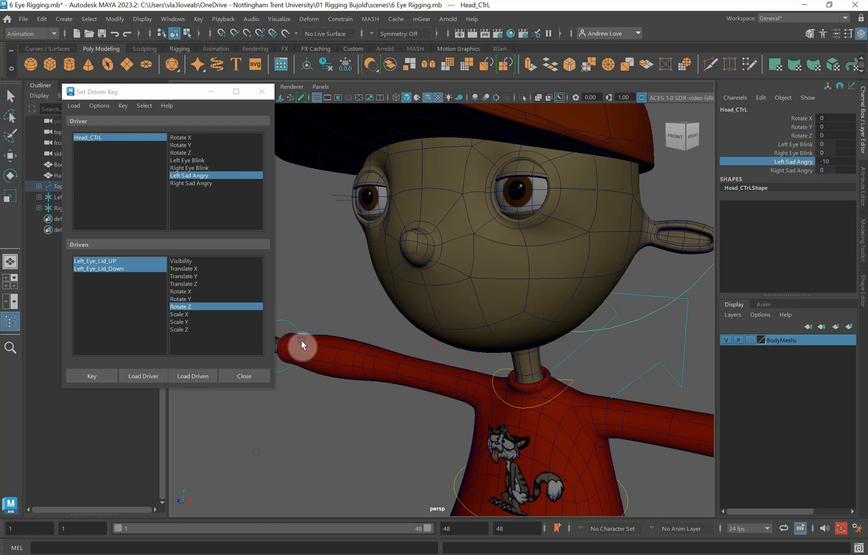
{"action": "left_click", "coordinate": [520, 168]}
{"action": "key", "text": "e"}
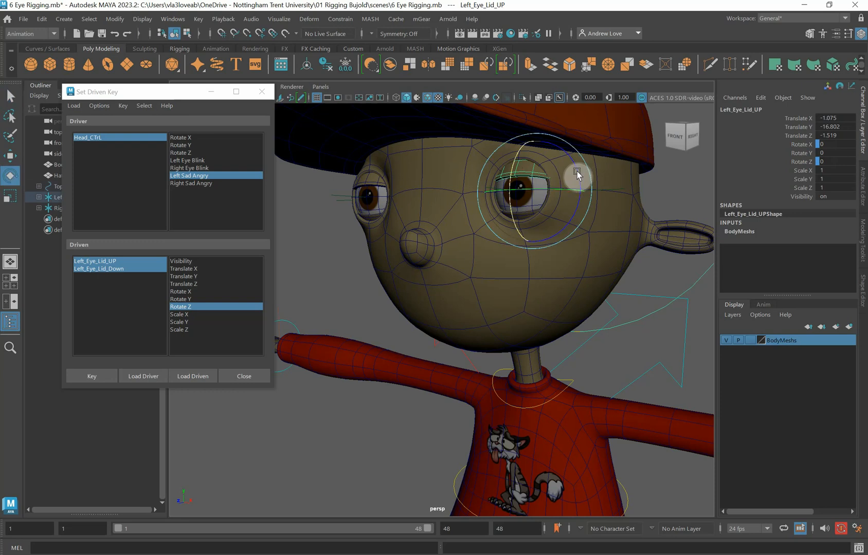
{"action": "left_click_drag", "start_coordinate": [575, 175], "coordinate": [576, 190]}
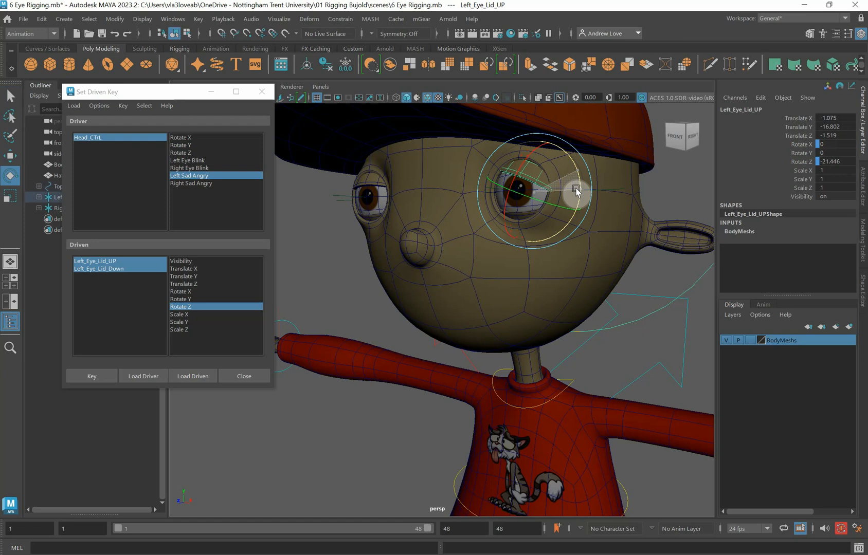
{"action": "left_click_drag", "start_coordinate": [576, 190], "coordinate": [578, 194]}
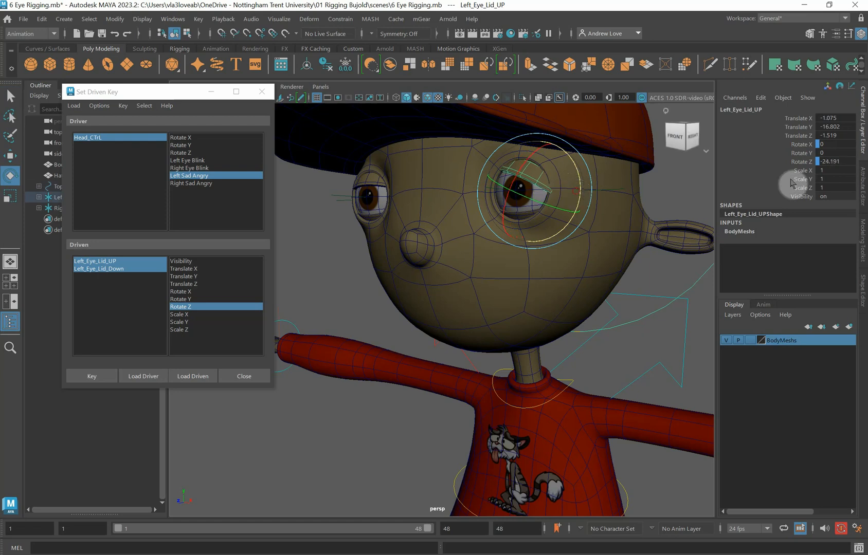
{"action": "left_click", "coordinate": [825, 162]}
{"action": "left_click_drag", "start_coordinate": [823, 162], "coordinate": [843, 161]}
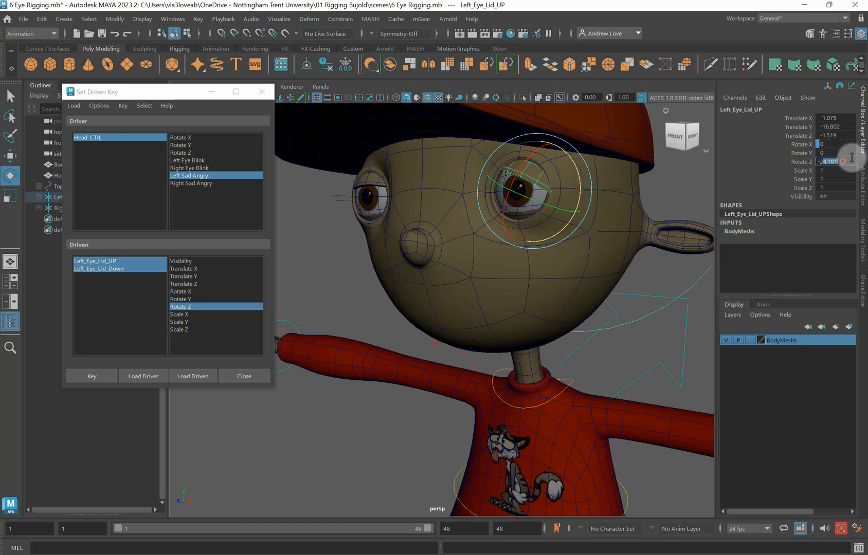
{"action": "type", "text": "5"}
{"action": "key", "text": "Return"}
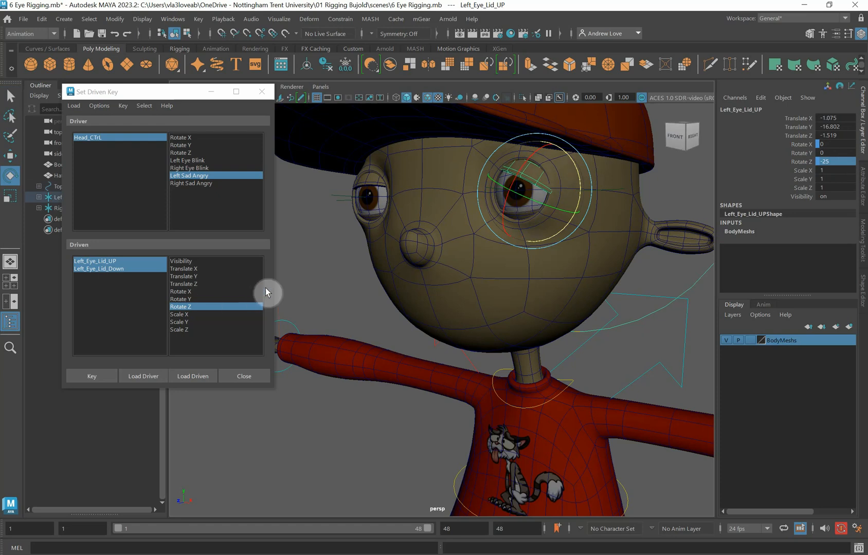
- Pose Left_Eye_Lid_Down at Rotate Z 35 and set the driven key for both left eyelids
{"action": "left_click", "coordinate": [304, 275]}
{"action": "left_click", "coordinate": [525, 216]}
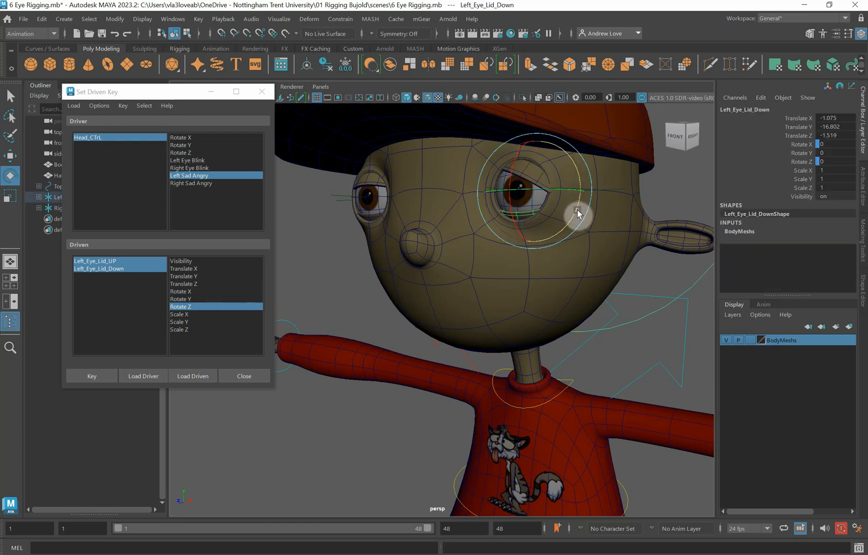
{"action": "left_click_drag", "start_coordinate": [580, 212], "coordinate": [570, 176]}
{"action": "left_click", "coordinate": [833, 161]}
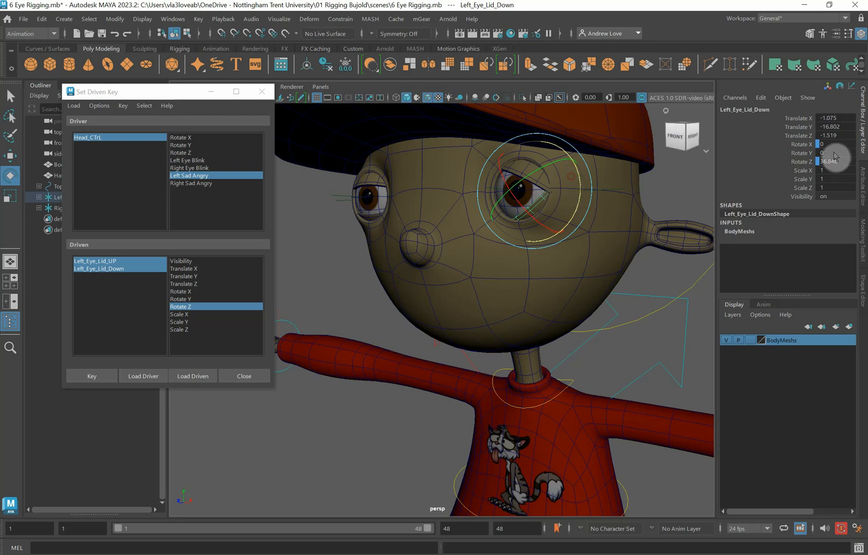
{"action": "double_click", "coordinate": [824, 161]}
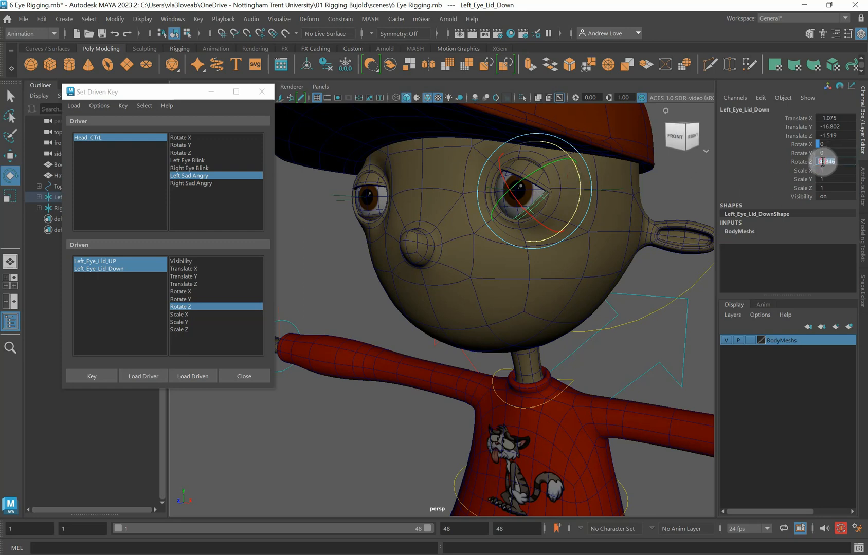
{"action": "left_click_drag", "start_coordinate": [821, 161], "coordinate": [857, 165]}
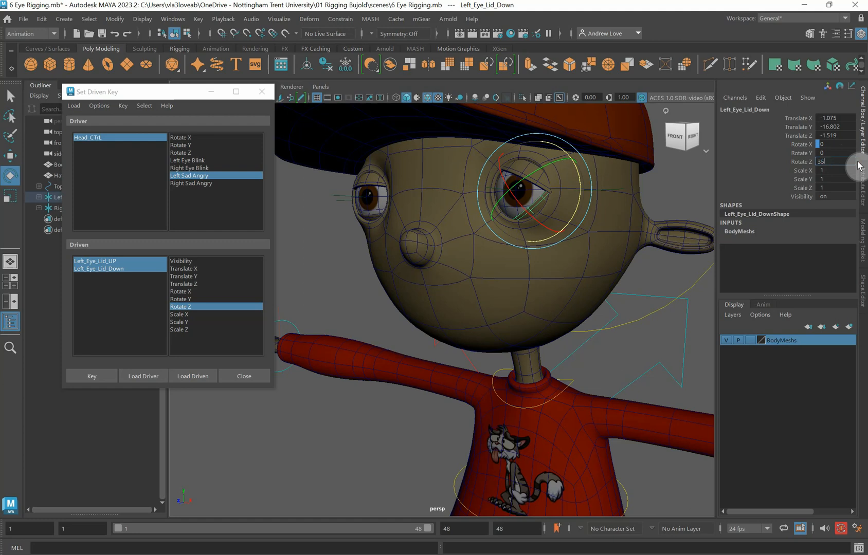
{"action": "type", "text": "5"}
{"action": "key", "text": "Return"}
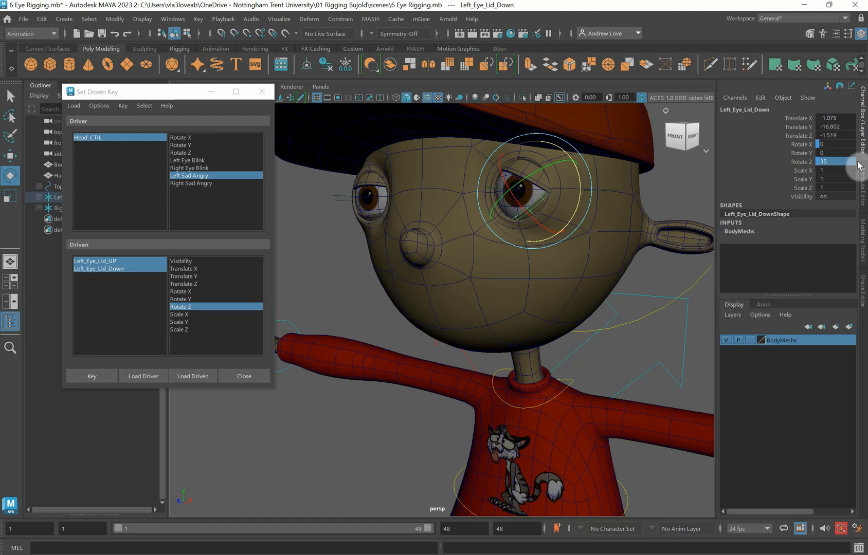
{"action": "left_click", "coordinate": [98, 374]}
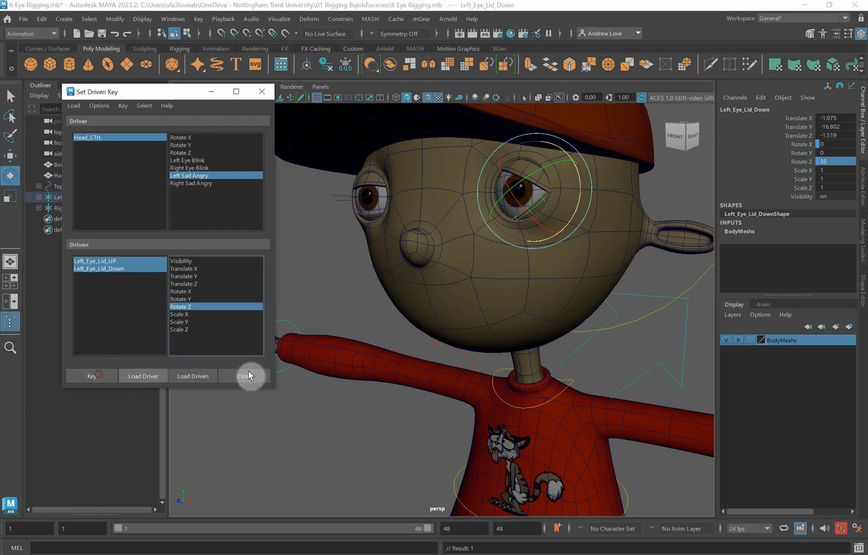
- Set Left Sad Angry on Head_CTrL to 10 and rotate Left_Eye_Lid_UP about Z in the positive direction
{"action": "left_click", "coordinate": [695, 284]}
{"action": "left_click", "coordinate": [808, 161]}
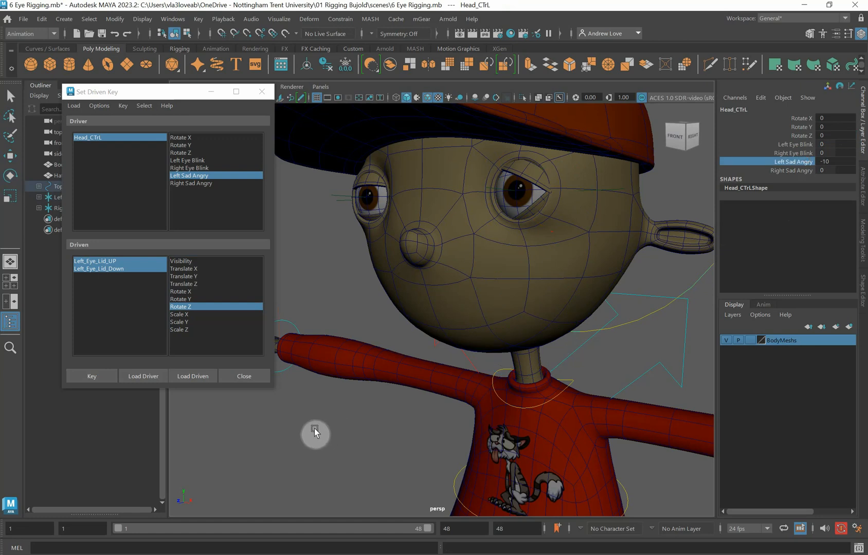
{"action": "middle_click_drag", "start_coordinate": [314, 429], "coordinate": [426, 417]}
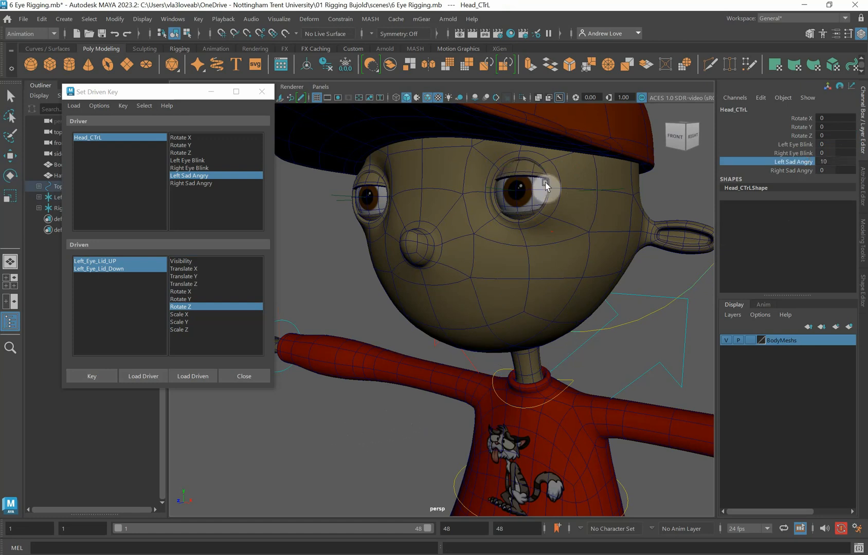
{"action": "left_click", "coordinate": [519, 167]}
{"action": "key", "text": "e"}
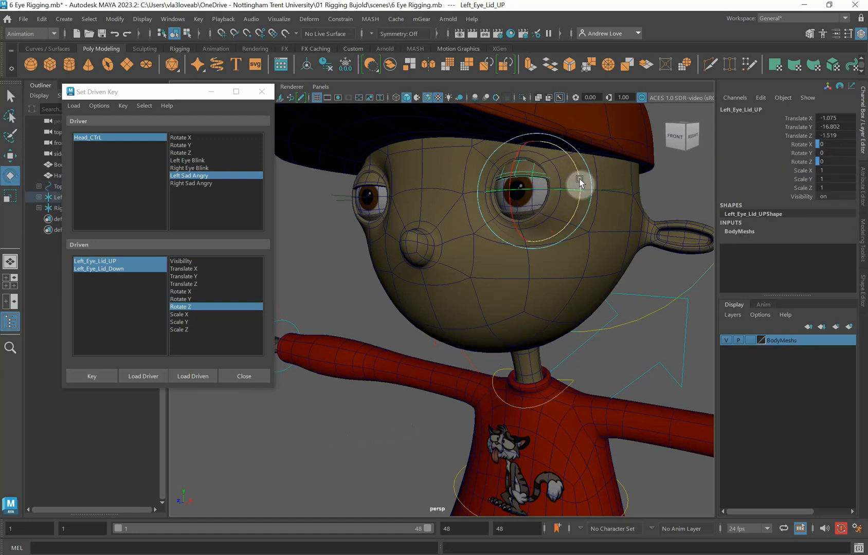
{"action": "left_click_drag", "start_coordinate": [579, 179], "coordinate": [572, 160]}
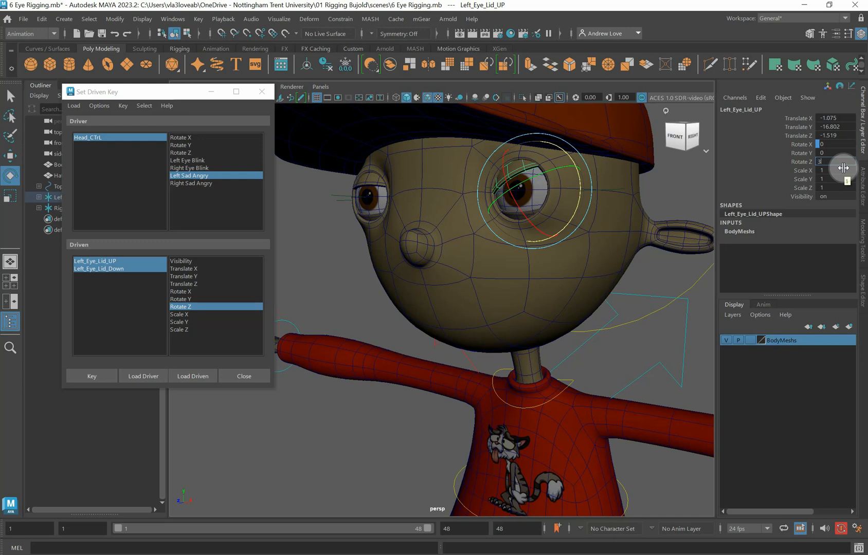
{"action": "key", "text": "Return"}
{"action": "left_click", "coordinate": [309, 285]}
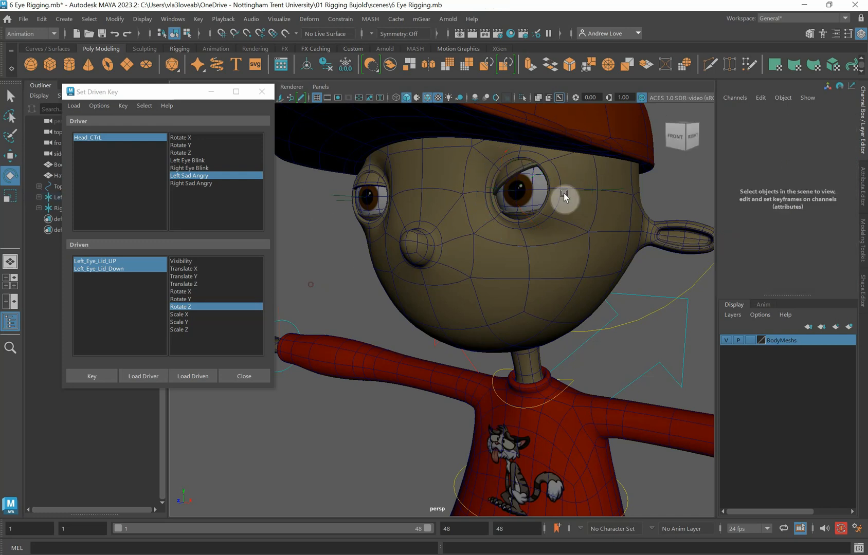
- Pose Left_Eye_Lid_Down at Rotate Z -40 and set the left eyelids' driven key for the opposite expression
{"action": "left_click", "coordinate": [524, 211]}
{"action": "mouse_move", "coordinate": [563, 207]}
{"action": "left_mouse_down"}
{"action": "mouse_move", "coordinate": [577, 179]}
{"action": "mouse_move", "coordinate": [580, 211]}
{"action": "left_mouse_up"}
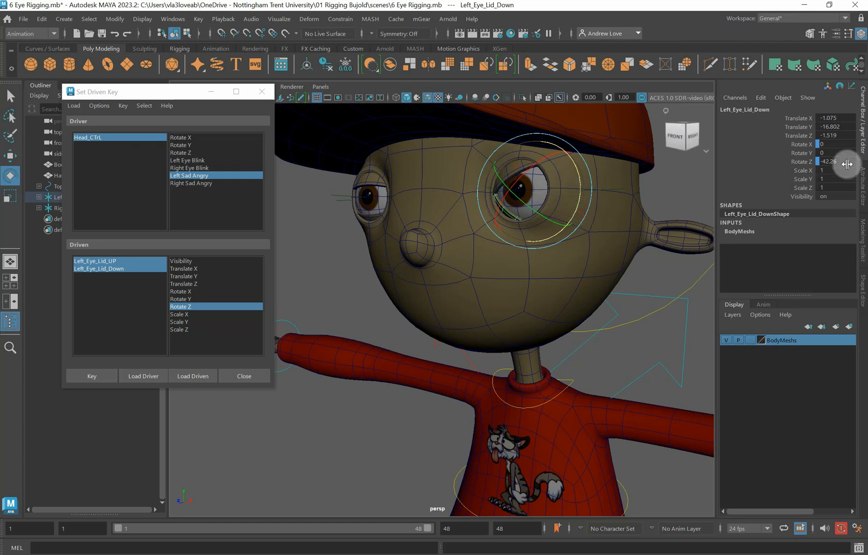
{"action": "double_click", "coordinate": [823, 162]}
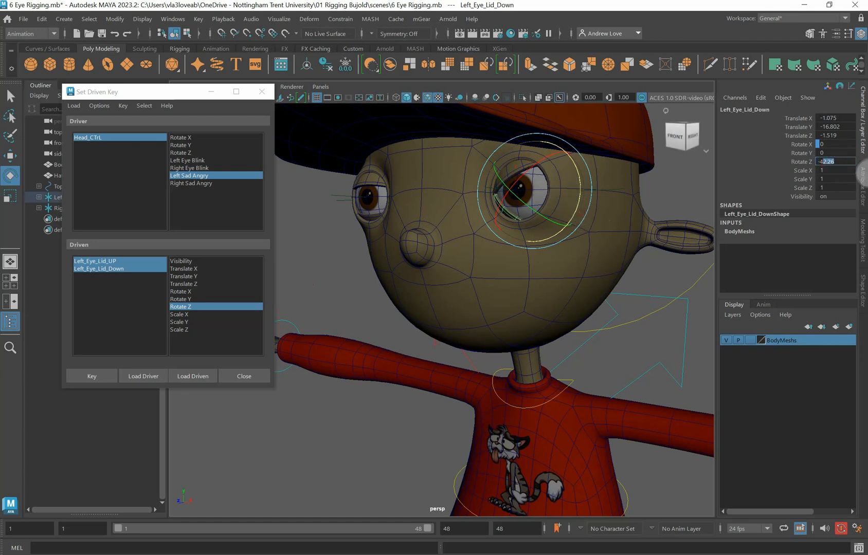
{"action": "type", "text": "-40"}
{"action": "key", "text": "Return"}
{"action": "left_click", "coordinate": [83, 381]}
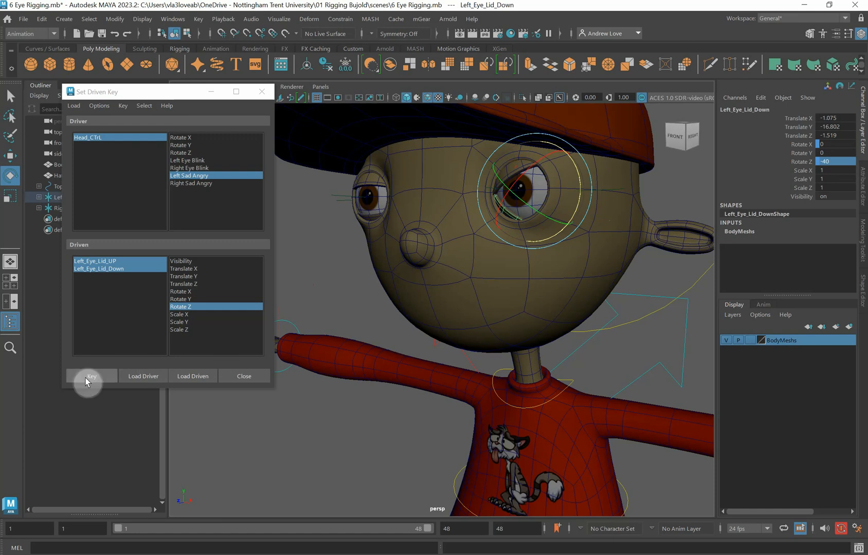
- Test Left Sad Angry at 3.8 combined with Left Eye Blink at -4 on Head_CTrL, and reset both attributes to 0
{"action": "left_click", "coordinate": [699, 277]}
{"action": "left_click", "coordinate": [794, 161]}
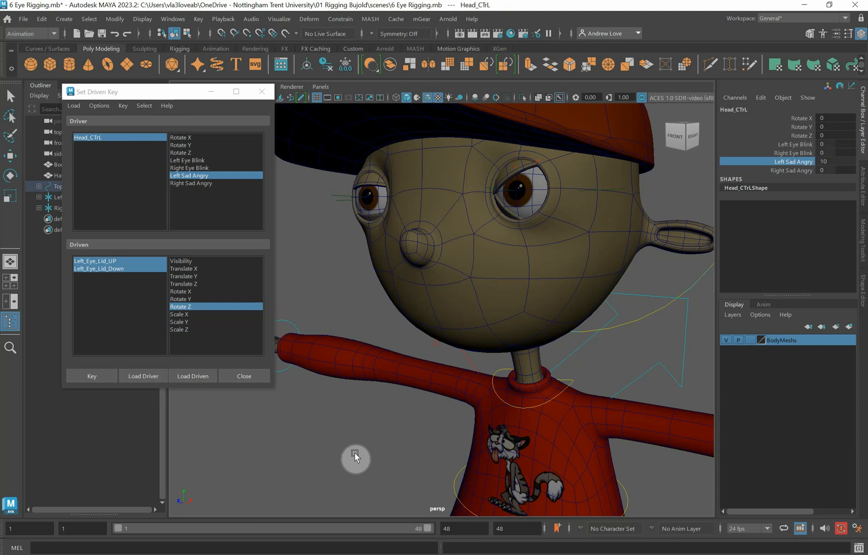
{"action": "middle_click_drag", "start_coordinate": [355, 457], "coordinate": [334, 461]}
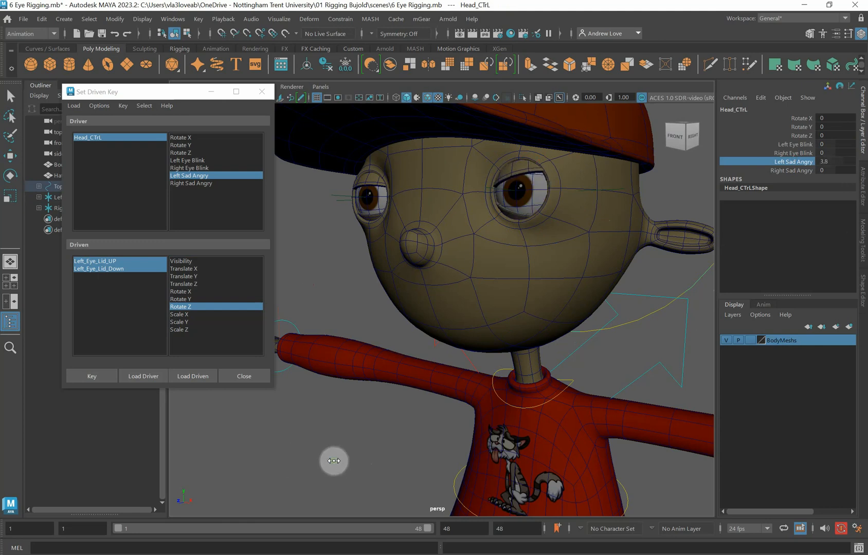
{"action": "left_click", "coordinate": [795, 144]}
{"action": "middle_click_drag", "start_coordinate": [285, 425], "coordinate": [269, 426]}
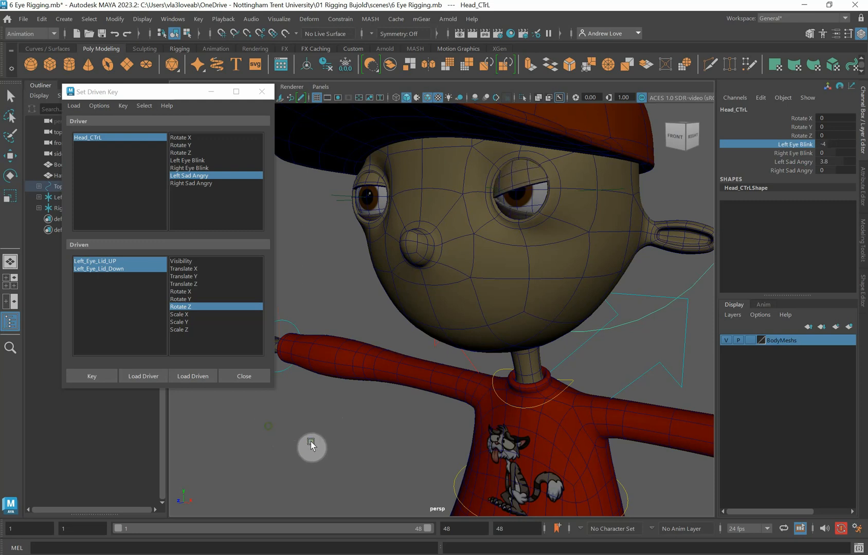
{"action": "left_click", "coordinate": [838, 144]}
{"action": "double_click", "coordinate": [843, 162]}
{"action": "type", "text": "0"}
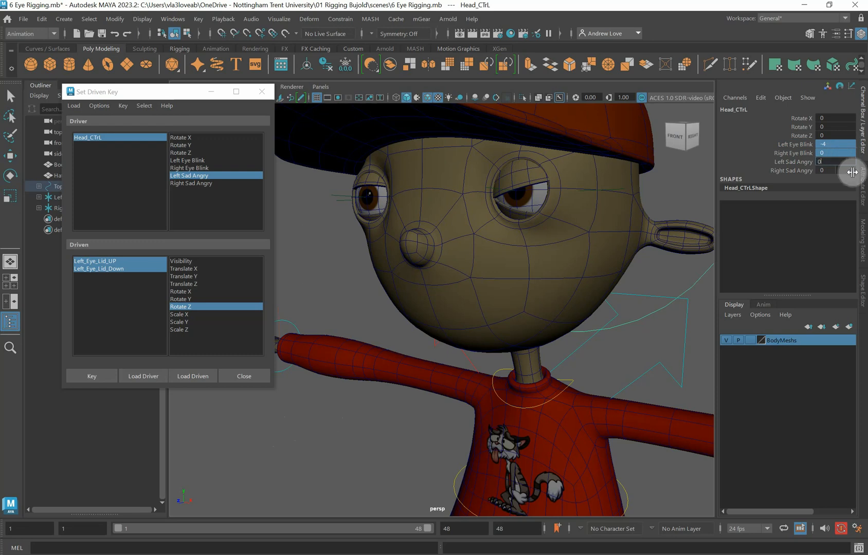
{"action": "key", "text": "Return"}
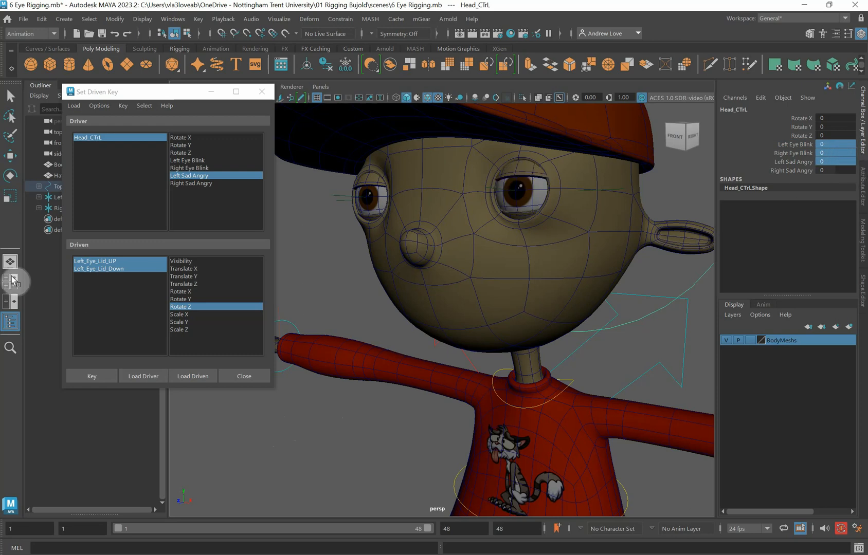
- Select Right Sad Angry as the Head_CTrL driver attribute and load Right_Eye_Lid_UP and Right_Eye_Lid_Down as the driven objects
{"action": "left_click", "coordinate": [185, 183]}
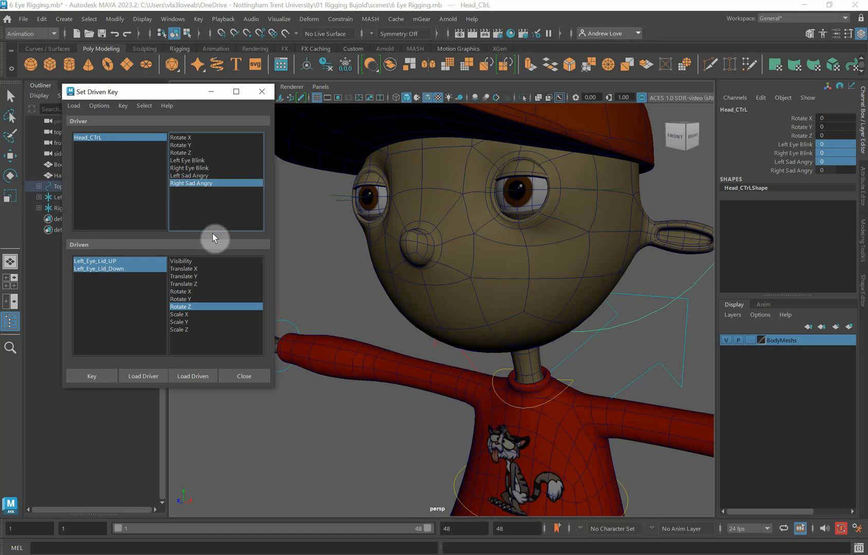
{"action": "left_click", "coordinate": [372, 181]}
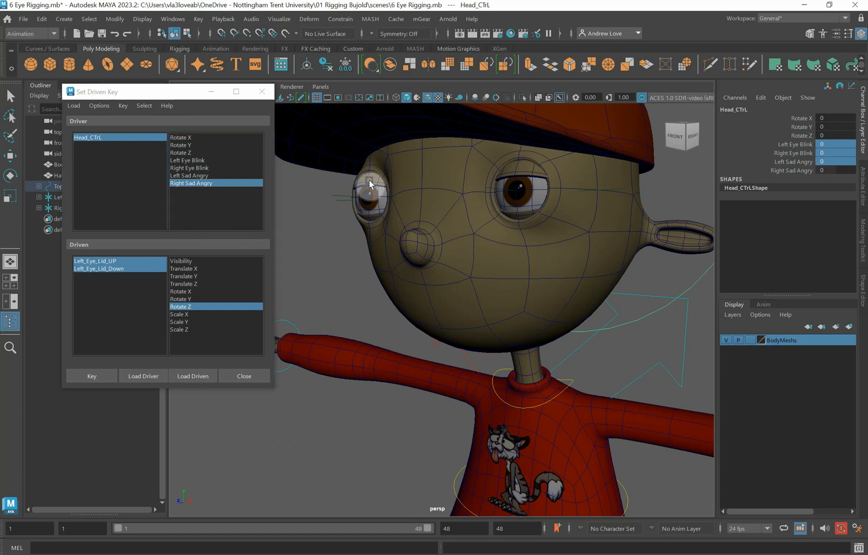
{"action": "key", "text": "e"}
{"action": "key", "text": "q"}
{"action": "left_click", "coordinate": [368, 214]}
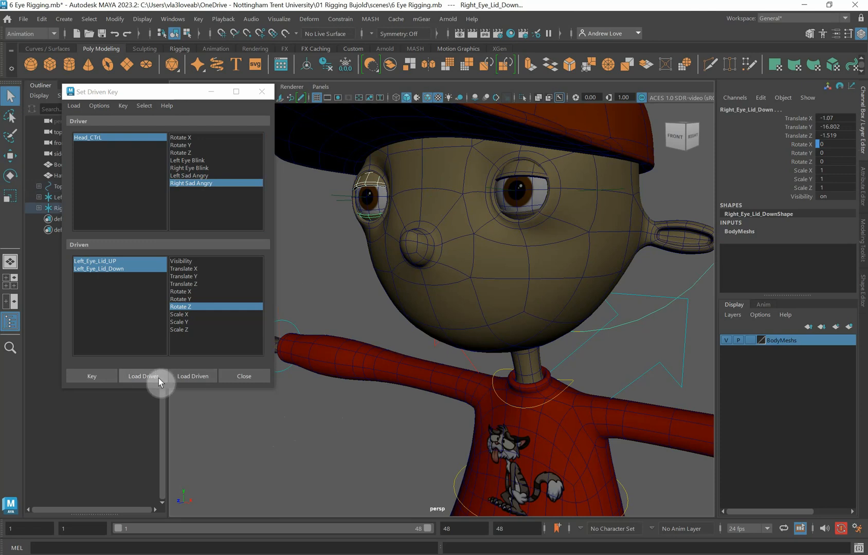
{"action": "left_click", "coordinate": [187, 376]}
- Set a neutral driven key on Rotate Z of both right eyelids
{"action": "left_click_drag", "start_coordinate": [101, 261], "coordinate": [103, 270]}
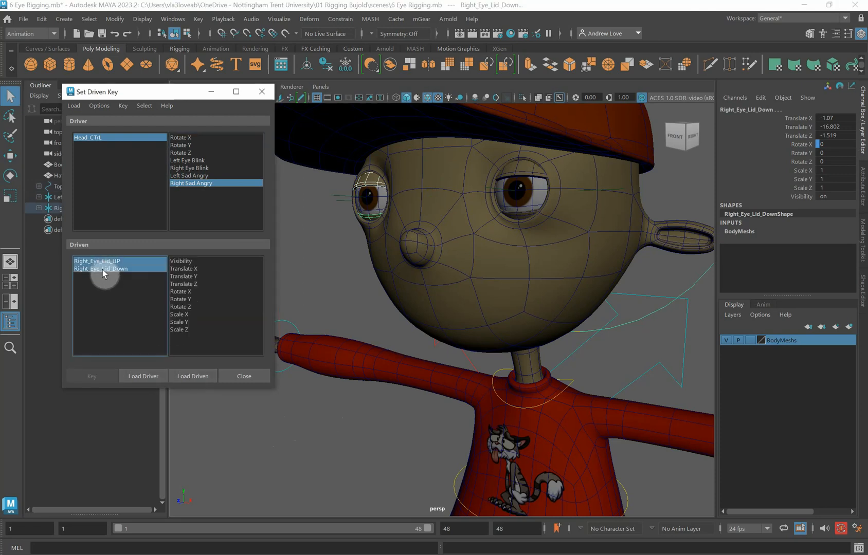
{"action": "left_click", "coordinate": [188, 307]}
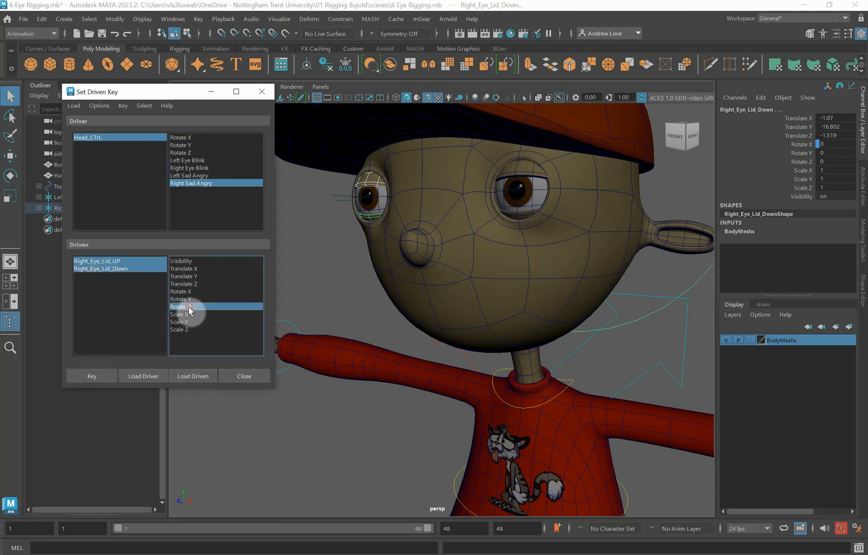
{"action": "left_click", "coordinate": [95, 376]}
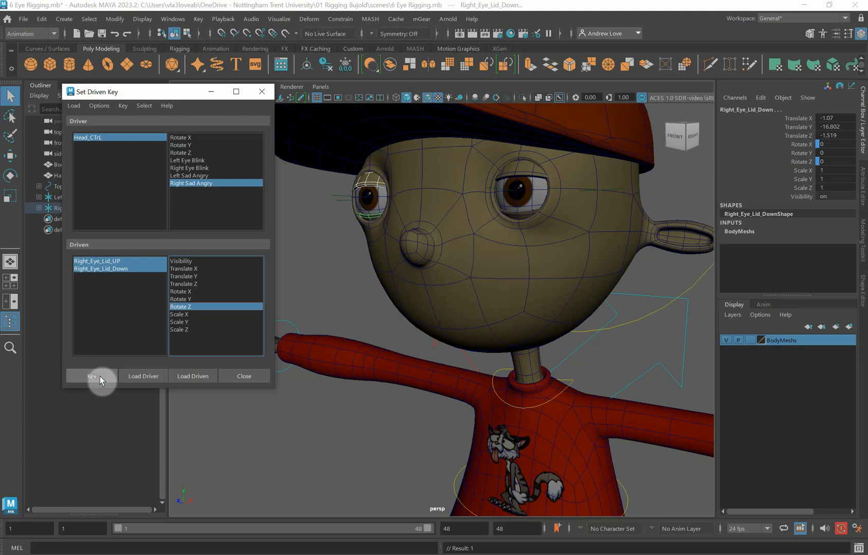
- Set Right Sad Angry on Head_CTrL to -10 and pose Right_Eye_Lid_UP at Rotate Z 20
{"action": "left_click", "coordinate": [679, 294]}
{"action": "left_click", "coordinate": [806, 170]}
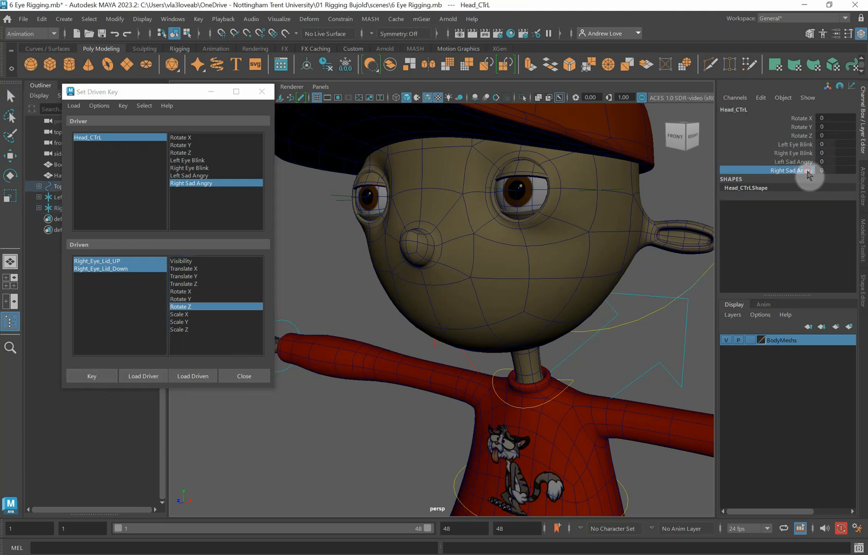
{"action": "middle_click_drag", "start_coordinate": [383, 424], "coordinate": [193, 428]}
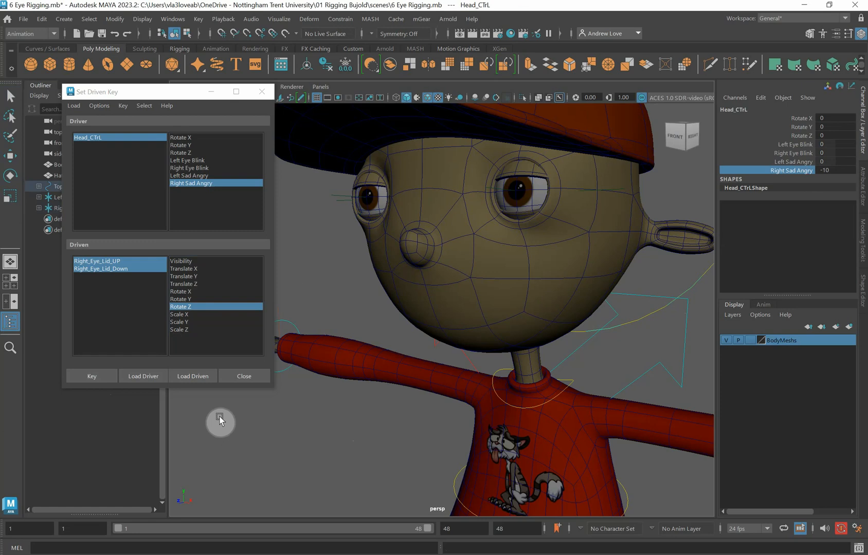
{"action": "left_click", "coordinate": [374, 183]}
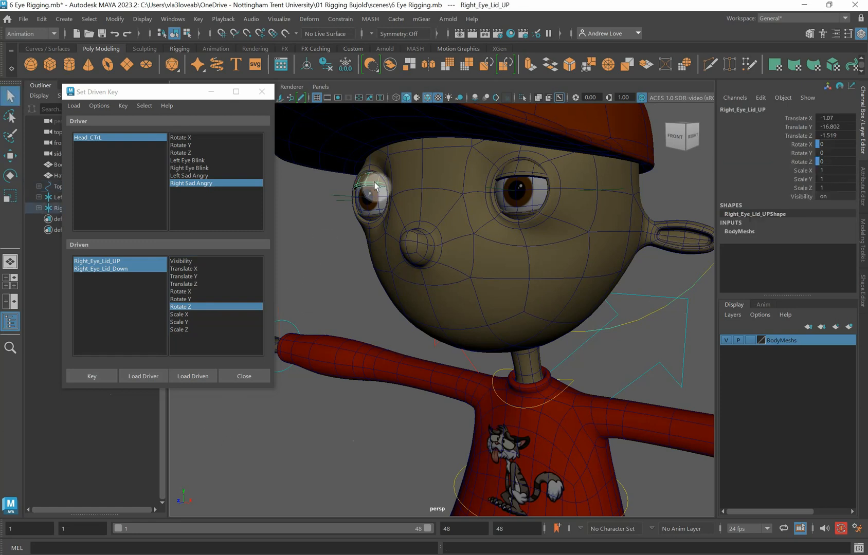
{"action": "key", "text": "e"}
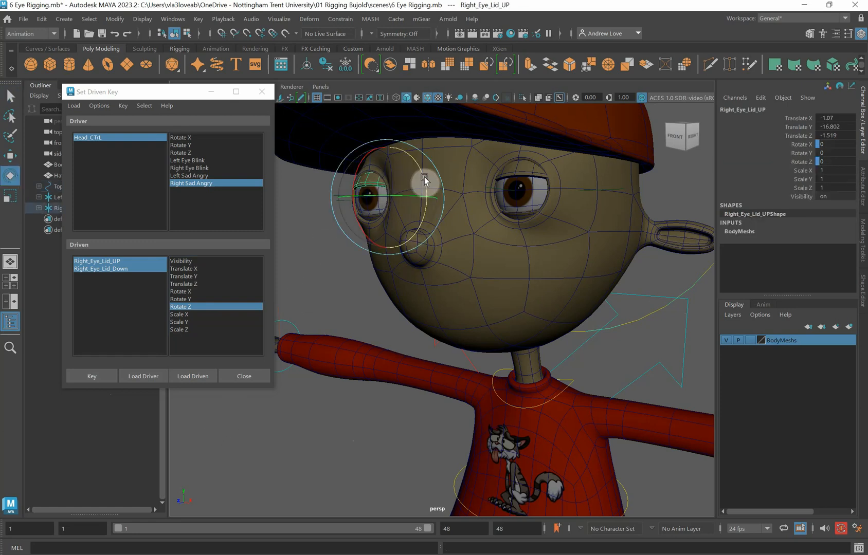
{"action": "mouse_move", "coordinate": [424, 176]}
{"action": "left_mouse_down"}
{"action": "mouse_move", "coordinate": [416, 179]}
{"action": "mouse_move", "coordinate": [413, 163]}
{"action": "left_mouse_up"}
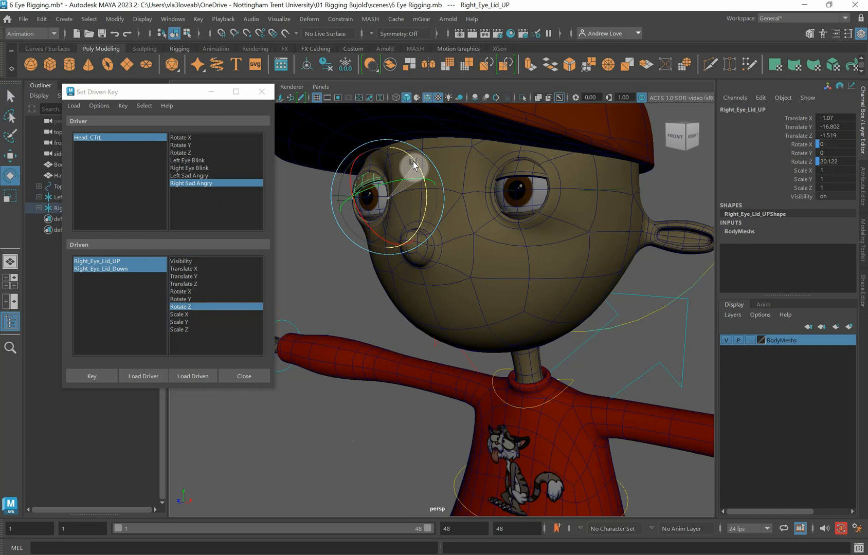
{"action": "left_click", "coordinate": [845, 163]}
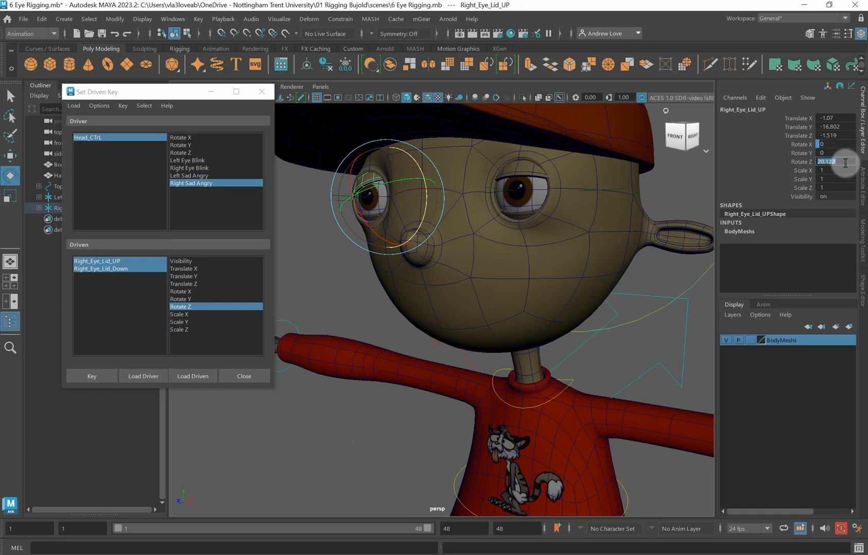
{"action": "type", "text": "20"}
{"action": "key", "text": "Return"}
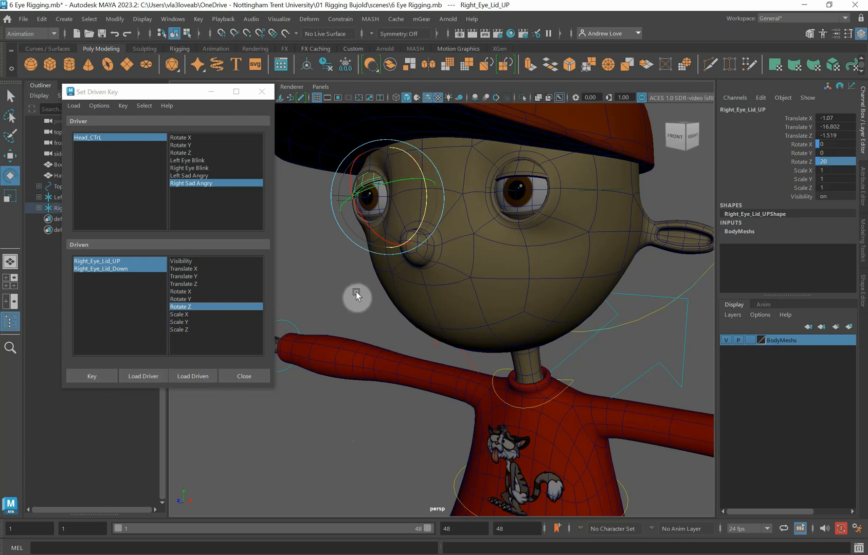
- Pose Right_Eye_Lid_Down at Rotate Z -30 and set the driven key for both right eyelids
{"action": "left_click", "coordinate": [309, 294]}
{"action": "left_click", "coordinate": [372, 217]}
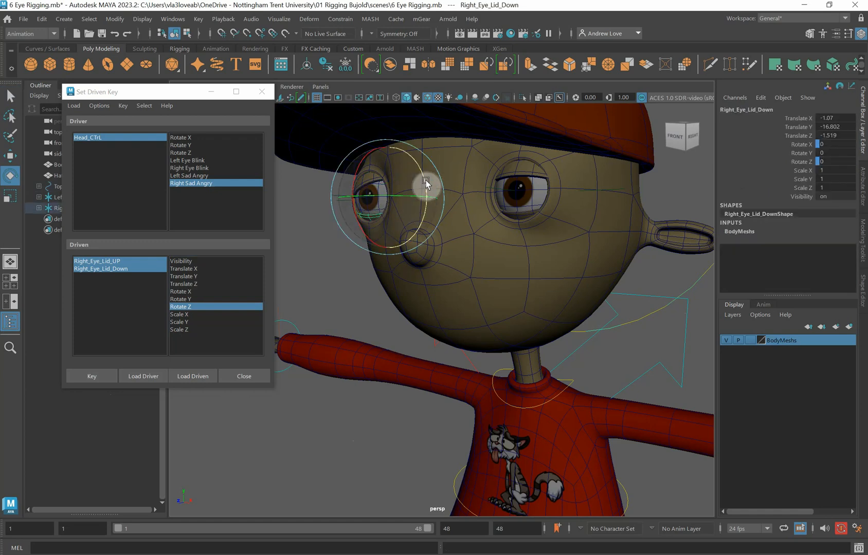
{"action": "left_click_drag", "start_coordinate": [425, 179], "coordinate": [423, 208]}
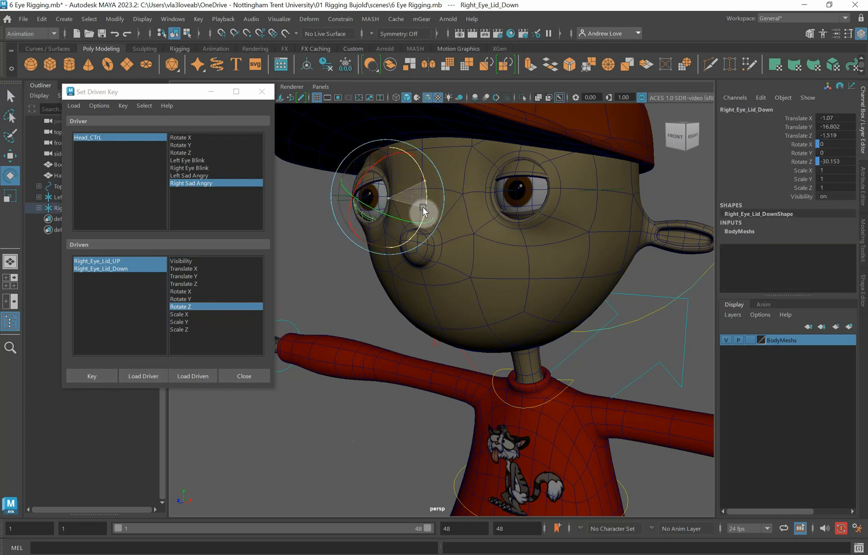
{"action": "left_click", "coordinate": [840, 163]}
{"action": "left_click", "coordinate": [846, 163]}
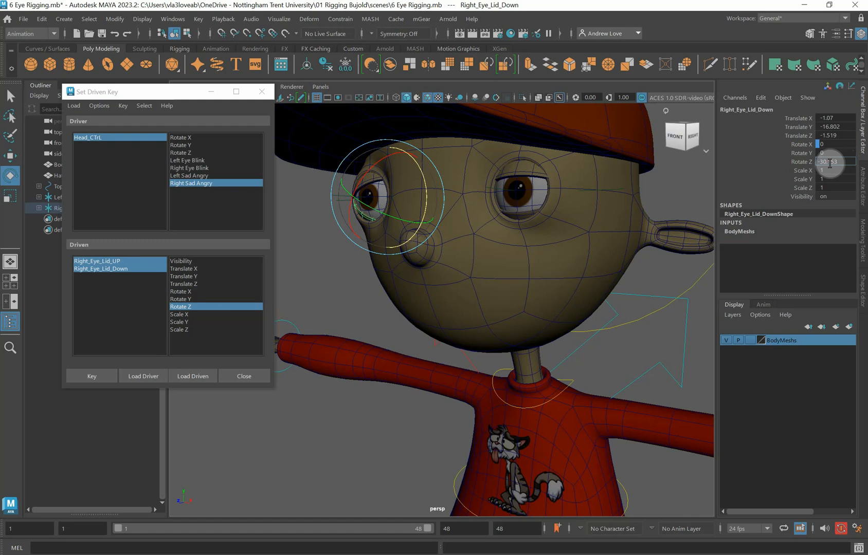
{"action": "left_click_drag", "start_coordinate": [827, 164], "coordinate": [853, 166]}
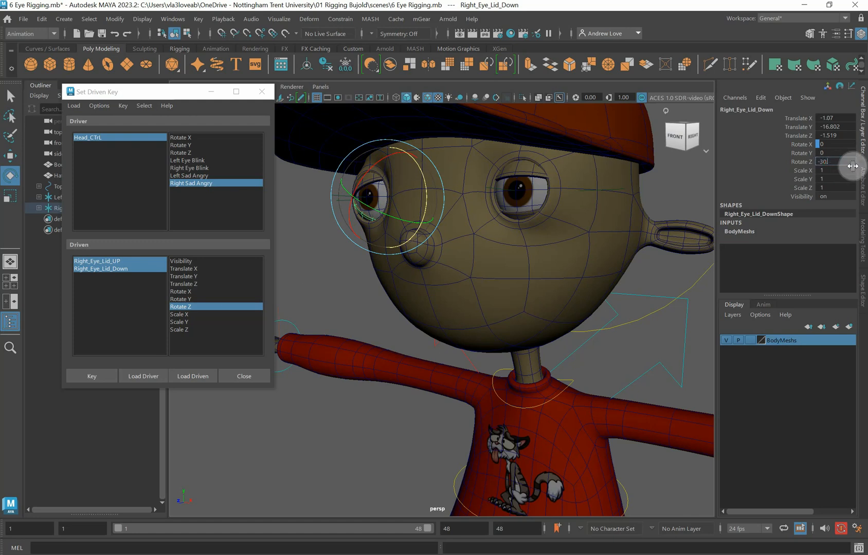
{"action": "left_click", "coordinate": [90, 377]}
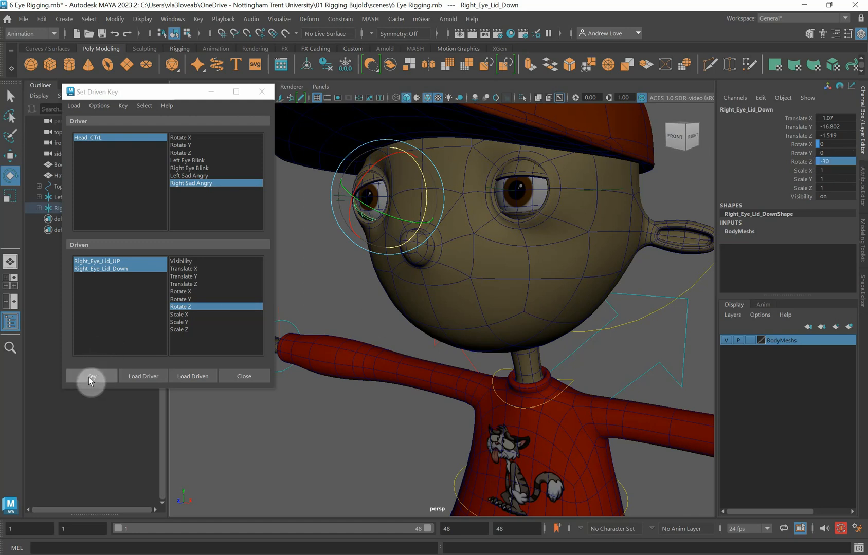
{"action": "left_click", "coordinate": [330, 313]}
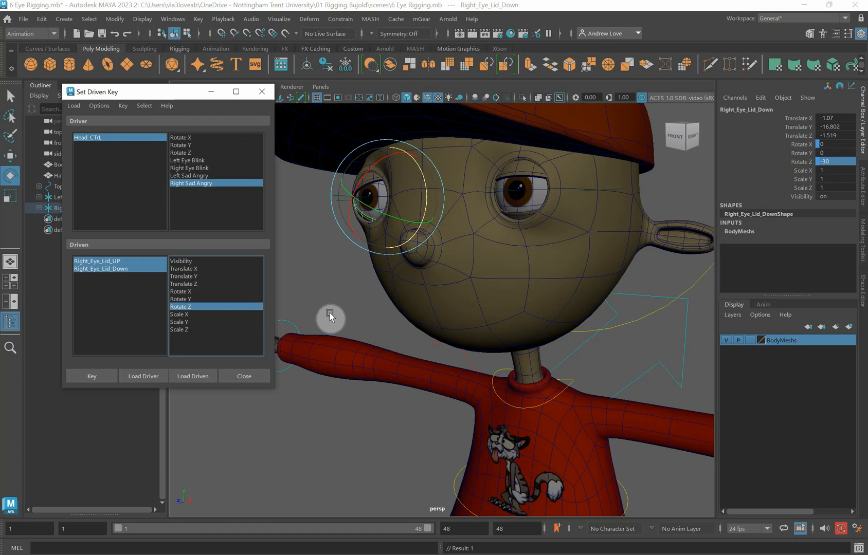
- Set Right Sad Angry on Head_CTrL to 10 for the opposite expression
{"action": "left_click", "coordinate": [704, 274]}
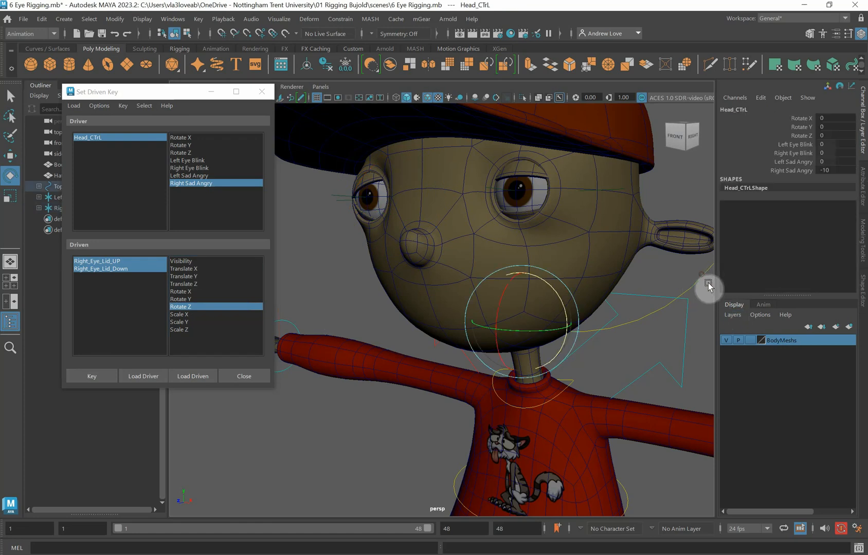
{"action": "left_click", "coordinate": [825, 170]}
{"action": "left_click", "coordinate": [799, 172]}
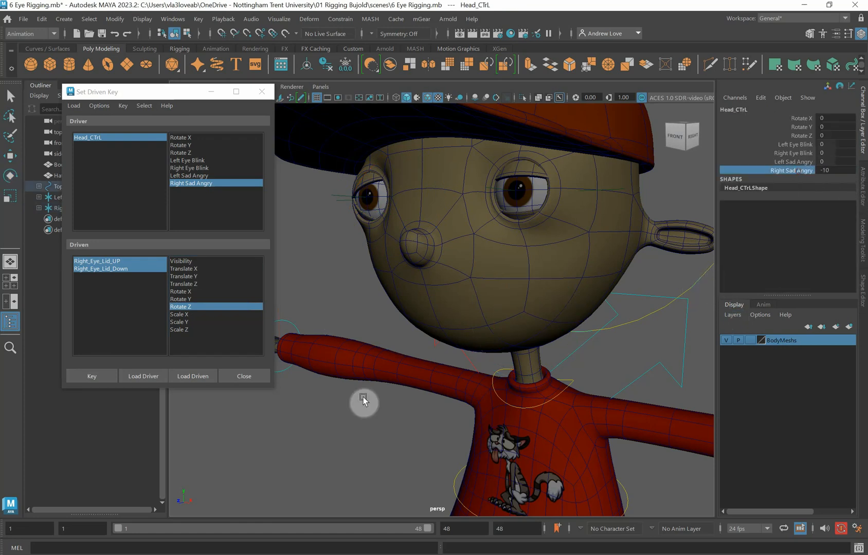
{"action": "middle_click_drag", "start_coordinate": [263, 427], "coordinate": [461, 418]}
- Rotate Right_Eye_Lid_UP about Z in the negative direction and set its Rotate Z to -25
{"action": "left_click", "coordinate": [369, 178]}
{"action": "key", "text": "e"}
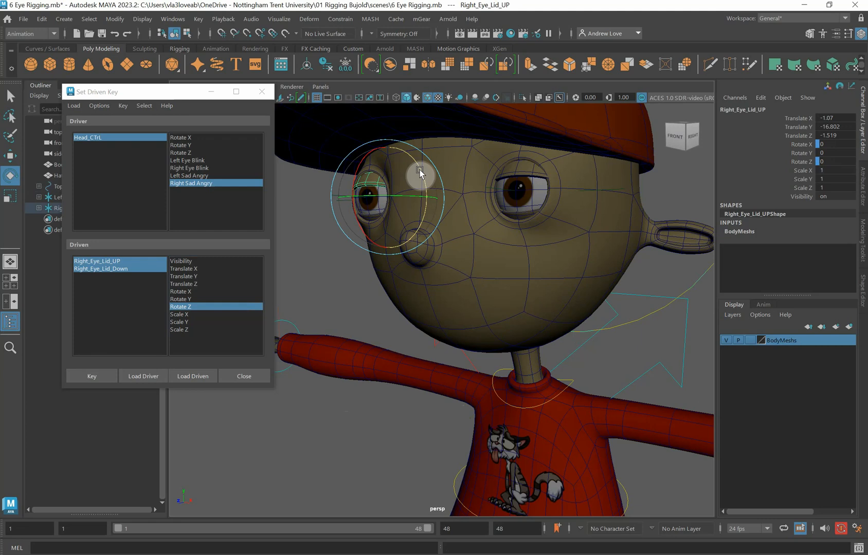
{"action": "left_click_drag", "start_coordinate": [419, 170], "coordinate": [423, 198]}
{"action": "left_click", "coordinate": [827, 163]}
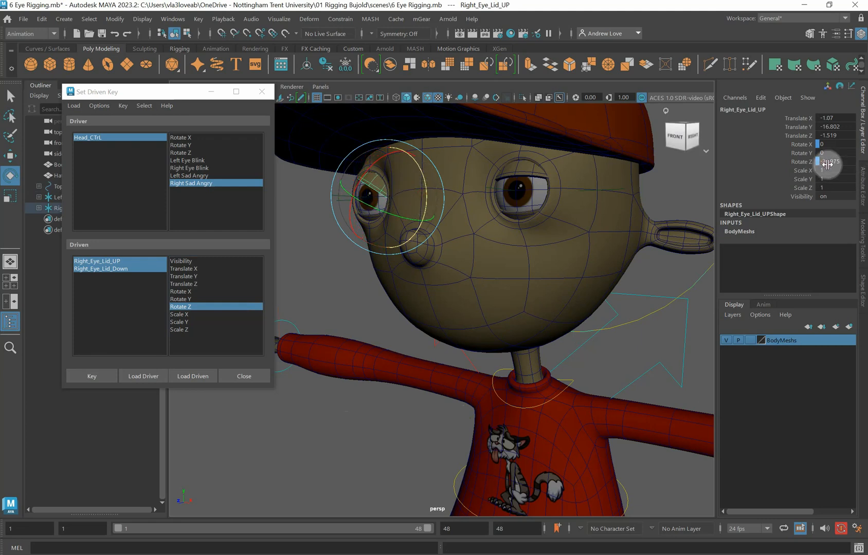
{"action": "double_click", "coordinate": [825, 162]}
{"action": "type", "text": "-26.975"}
{"action": "key", "text": "Return"}
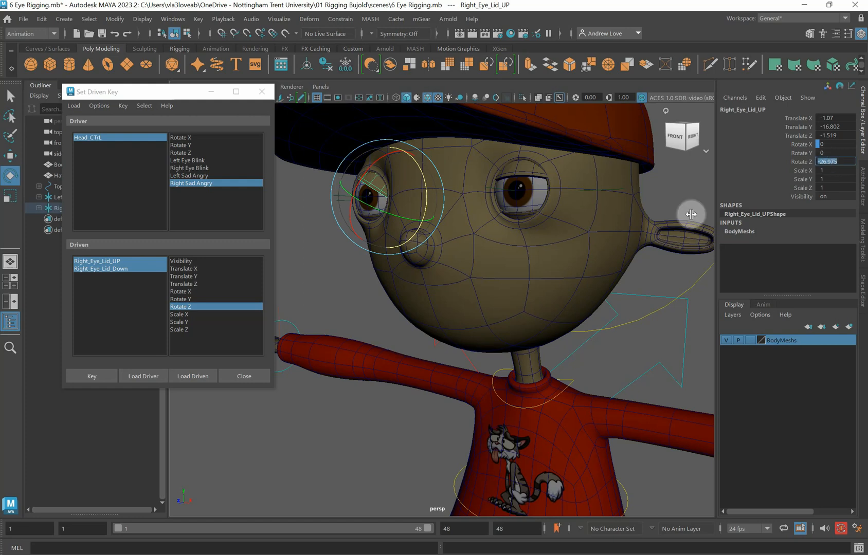
{"action": "mouse_move", "coordinate": [422, 343]}
{"action": "left_mouse_down", "text": "alt"}
{"action": "mouse_move", "coordinate": [411, 343]}
{"action": "mouse_move", "coordinate": [421, 343]}
{"action": "left_mouse_up", "text": "alt"}
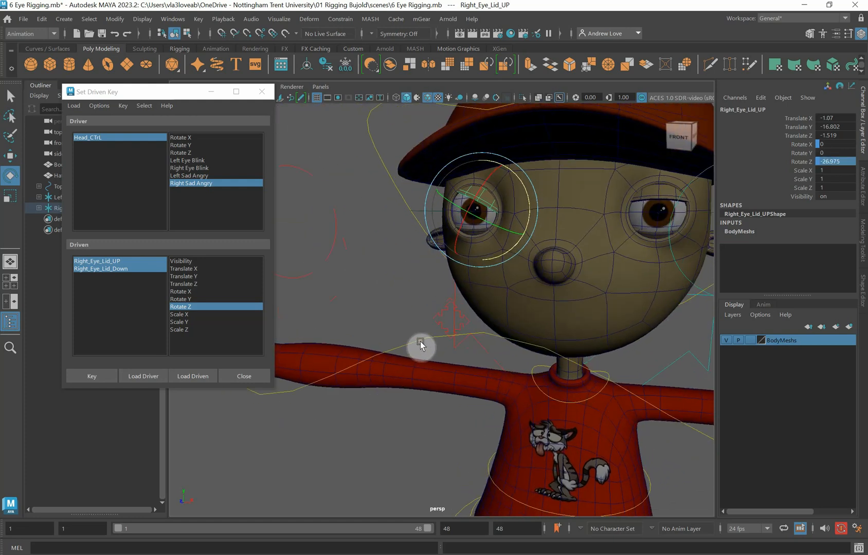
{"action": "double_click", "coordinate": [825, 163]}
{"action": "left_click_drag", "start_coordinate": [824, 163], "coordinate": [866, 163]}
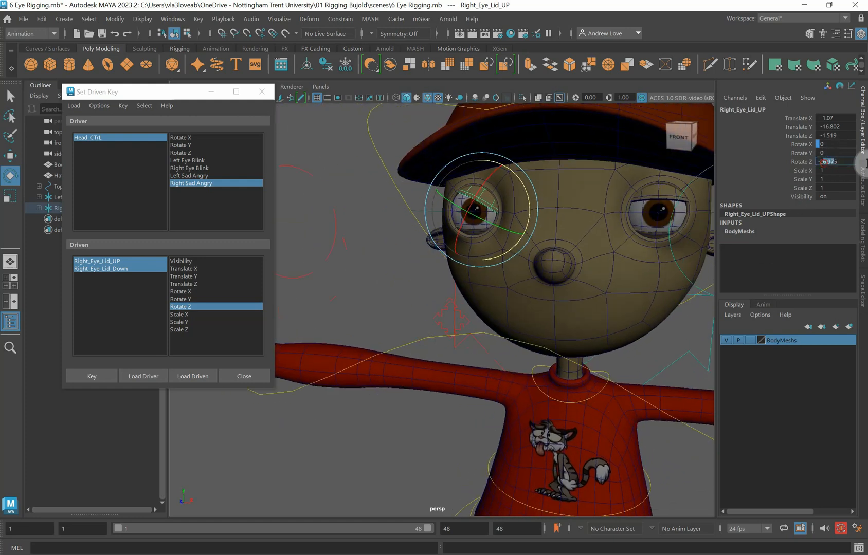
{"action": "key", "text": "Return"}
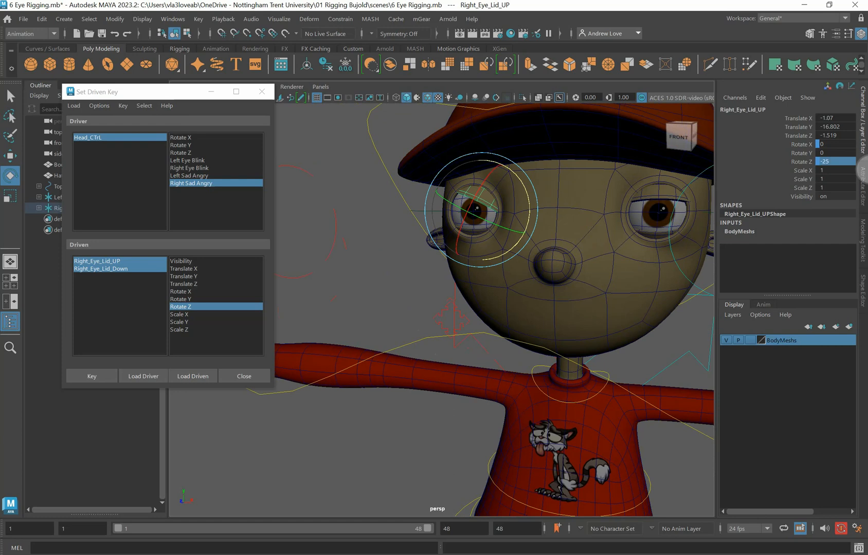
- Pose Right_Eye_Lid_Down at Rotate Z 40 and set the right eyelids' driven key for the opposite expression
{"action": "left_click", "coordinate": [381, 270]}
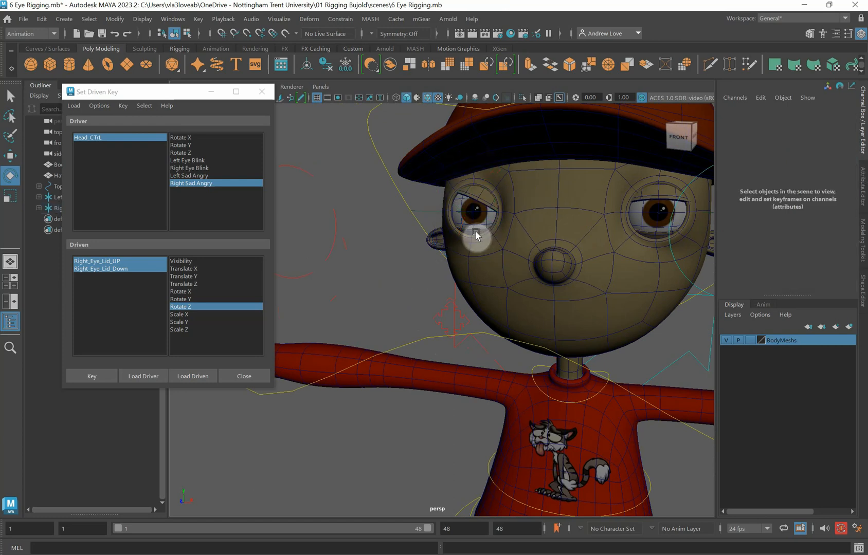
{"action": "left_click", "coordinate": [474, 236]}
{"action": "left_click_drag", "start_coordinate": [525, 234], "coordinate": [529, 197]}
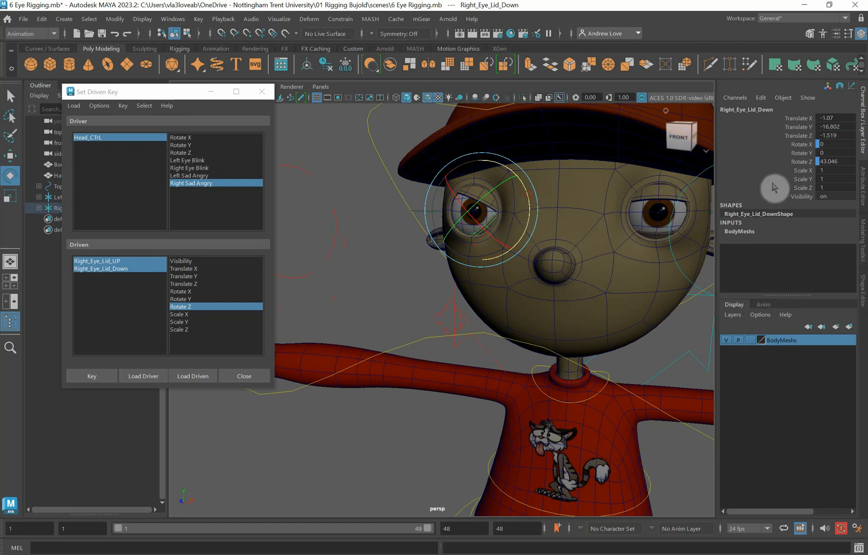
{"action": "left_click", "coordinate": [825, 161]}
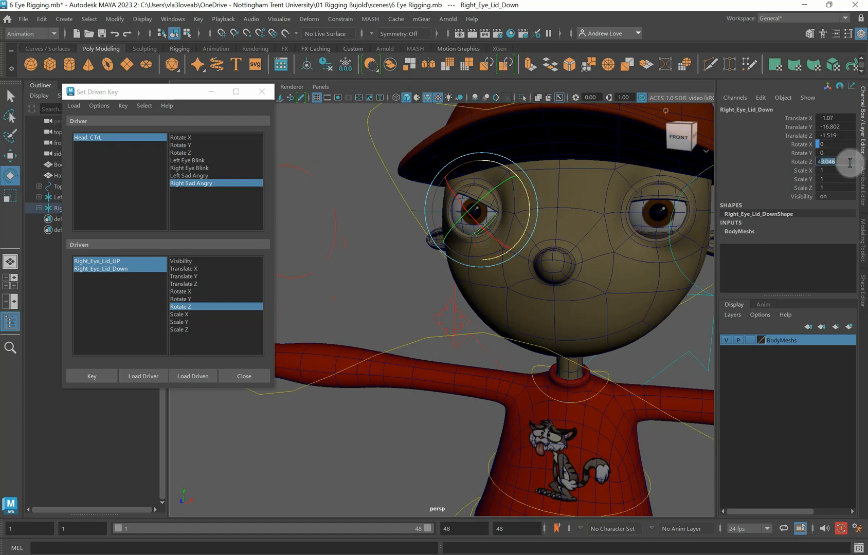
{"action": "key", "text": "Return"}
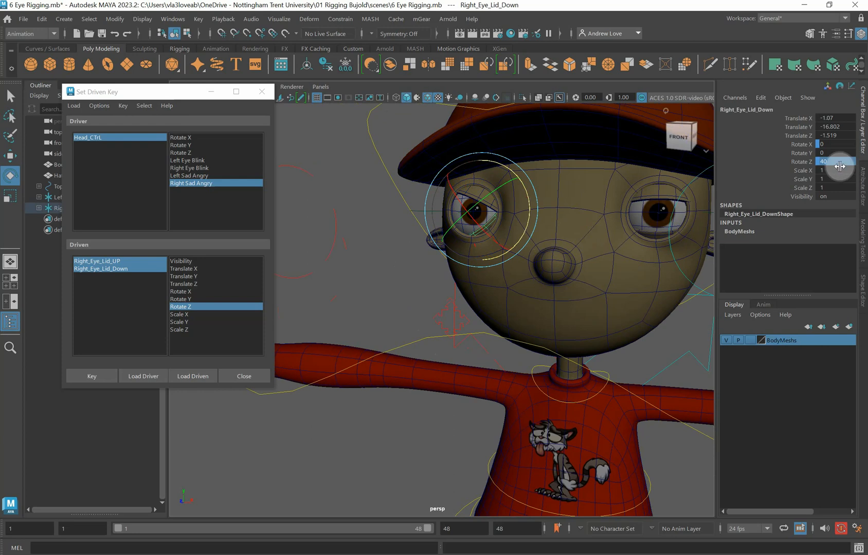
{"action": "left_click", "coordinate": [107, 378]}
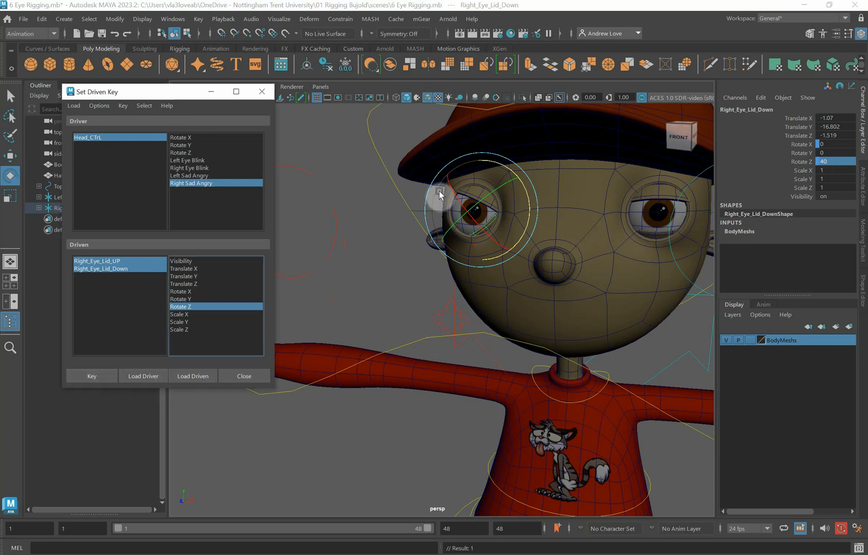
- Set Left Sad Angry on Head_CTrL to 10 and scrub both Sad Angry attributes together to test the eyelids
{"action": "left_click", "coordinate": [382, 161]}
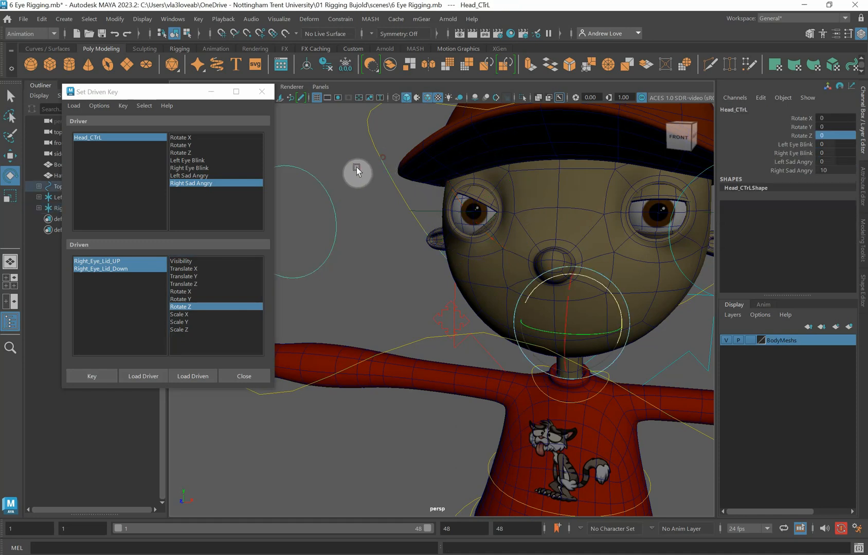
{"action": "left_click", "coordinate": [811, 171]}
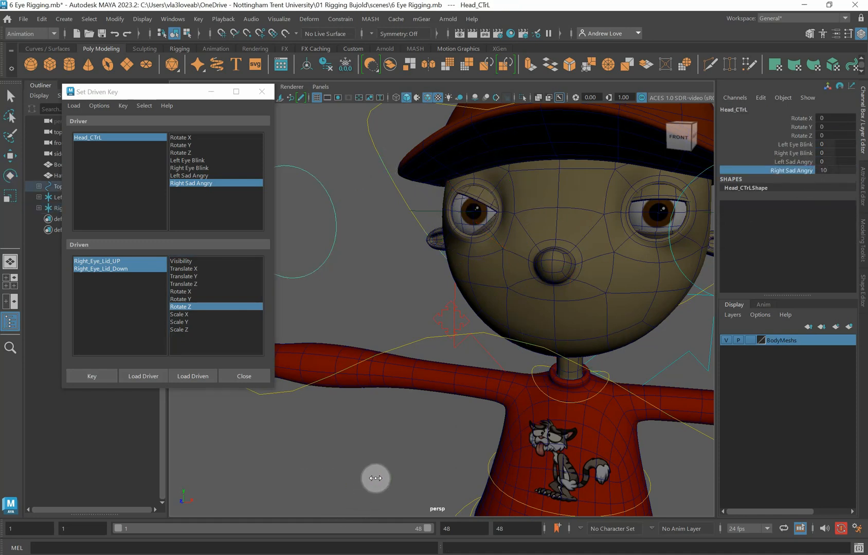
{"action": "double_click", "coordinate": [830, 161]}
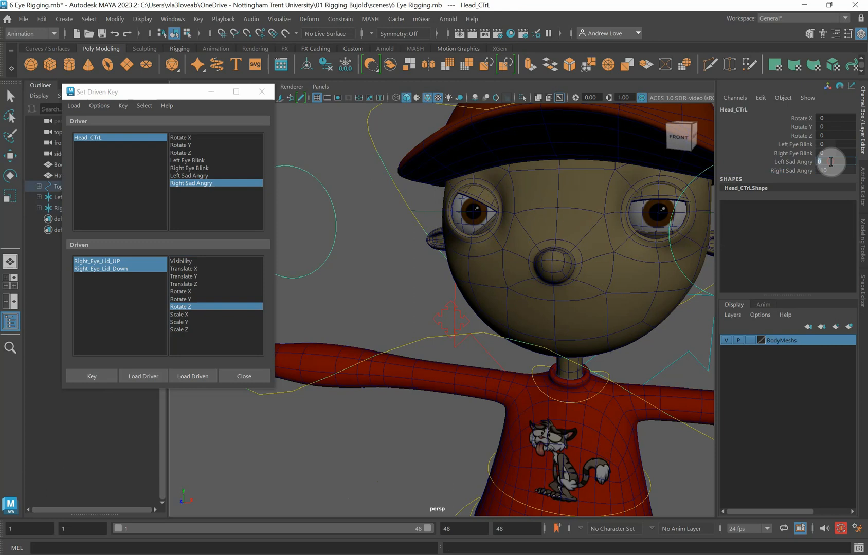
{"action": "key", "text": "Return"}
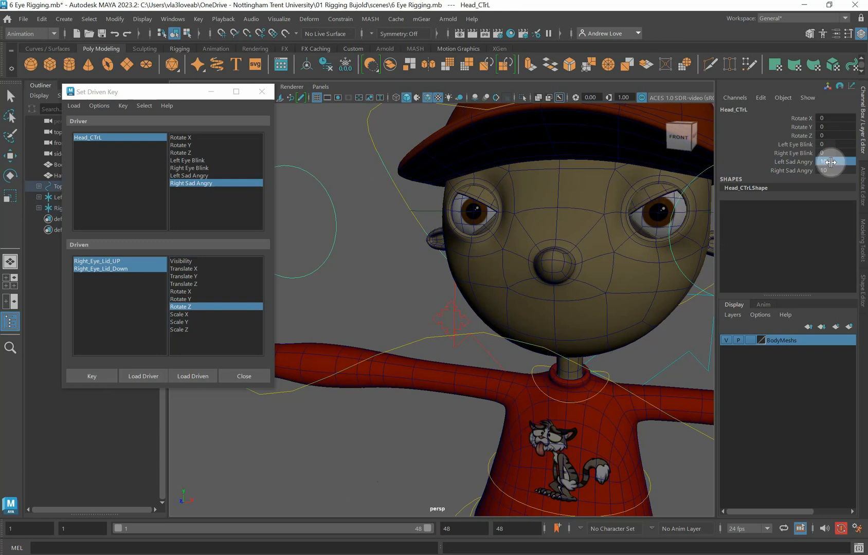
{"action": "left_click_drag", "start_coordinate": [800, 157], "coordinate": [800, 170]}
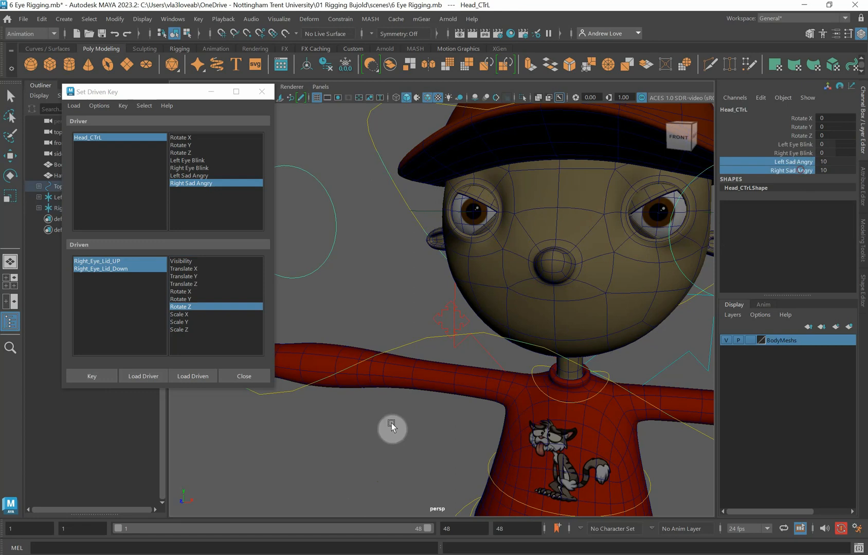
{"action": "middle_click_drag", "start_coordinate": [346, 454], "coordinate": [463, 414]}
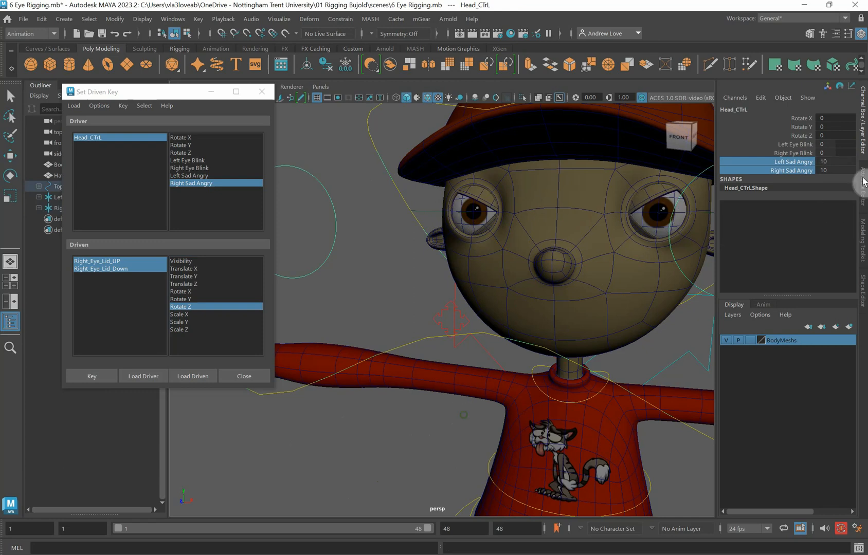
- Reset Left Sad Angry and Right Sad Angry on Head_CTrL to 0
{"action": "left_click_drag", "start_coordinate": [839, 162], "coordinate": [841, 172]}
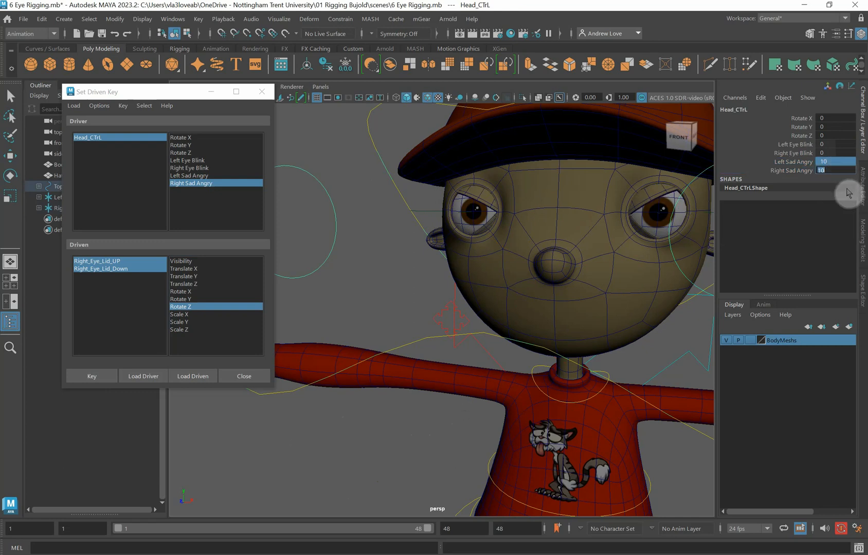
{"action": "type", "text": "0"}
{"action": "key", "text": "Return"}
- Move Eyes_CTrL sideways and up to test how both eyes follow it, ending about 0.2 in X and 0.17 in Y
{"action": "scroll", "coordinate": [316, 308], "scroll_direction": "down", "scroll_amount": 5}
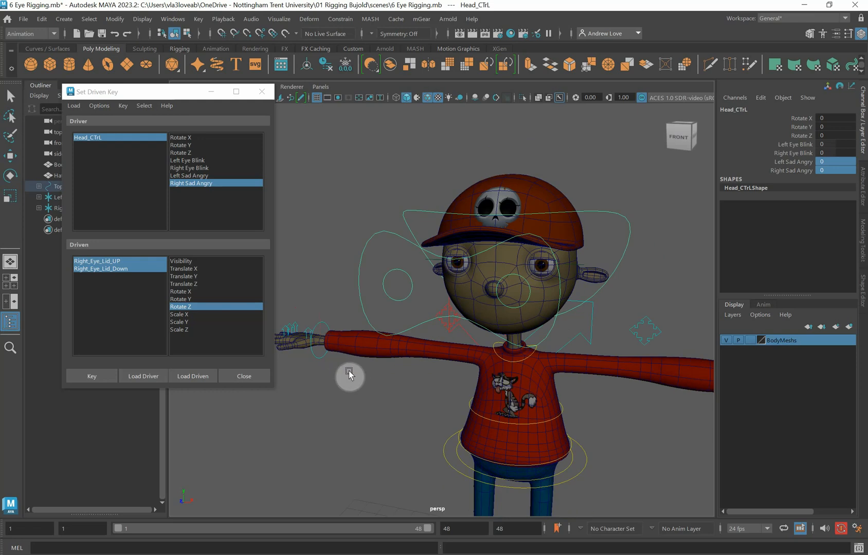
{"action": "left_click_drag", "start_coordinate": [358, 374], "coordinate": [354, 369], "text": "alt"}
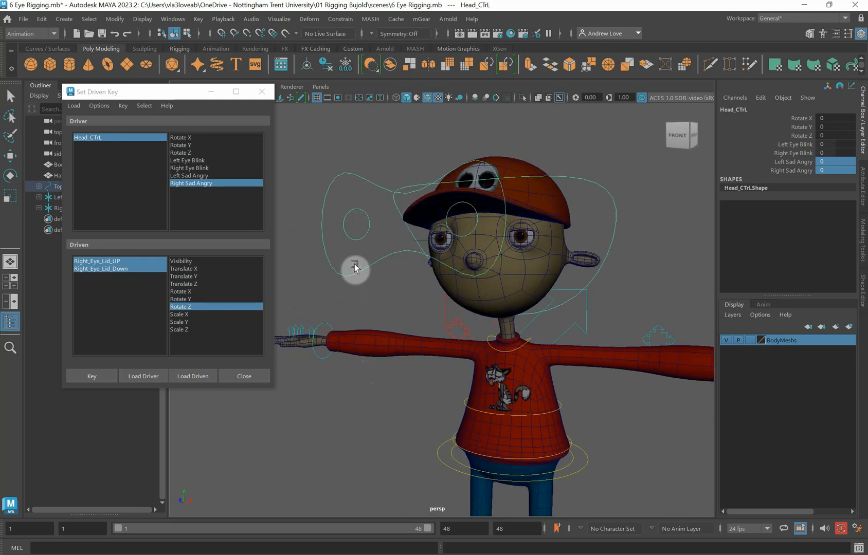
{"action": "left_click_drag", "start_coordinate": [354, 265], "coordinate": [358, 282]}
{"action": "key", "text": "w"}
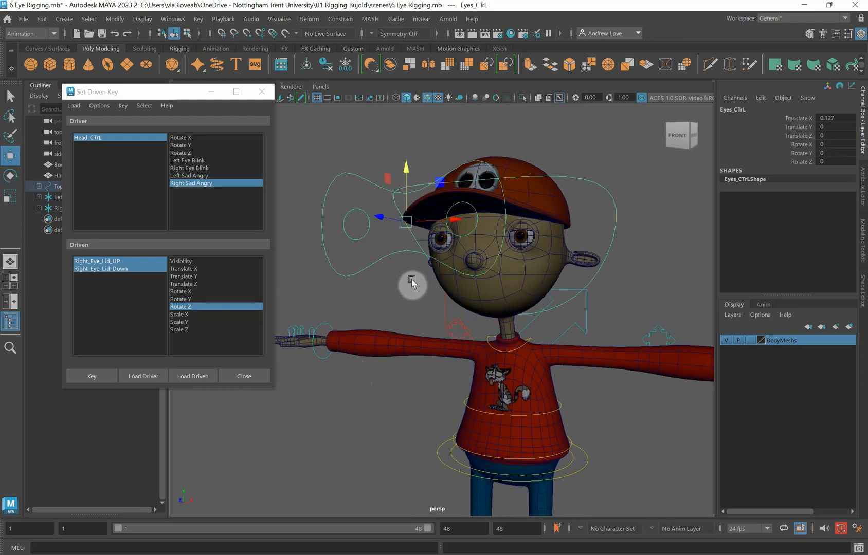
{"action": "left_click_drag", "start_coordinate": [407, 228], "coordinate": [465, 205]}
{"action": "left_click_drag", "start_coordinate": [455, 209], "coordinate": [435, 158]}
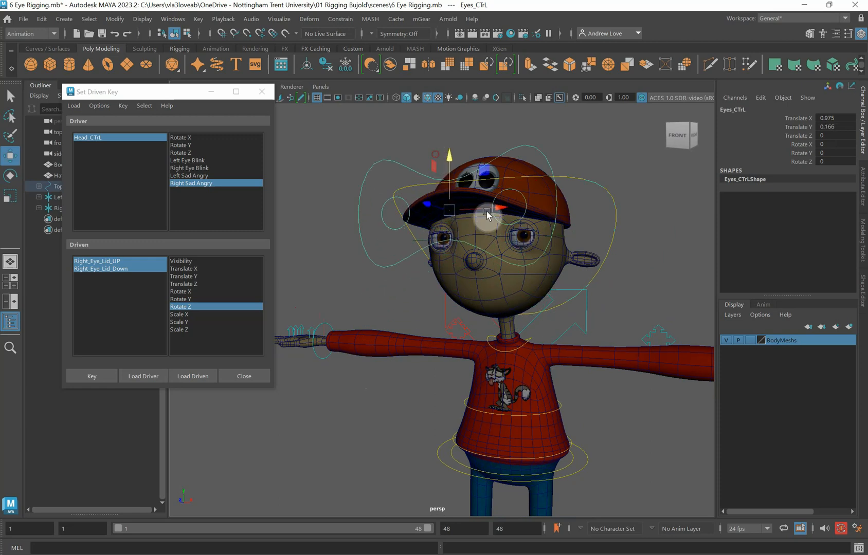
{"action": "left_click_drag", "start_coordinate": [499, 208], "coordinate": [473, 209]}
{"action": "scroll", "coordinate": [458, 285], "scroll_direction": "down", "scroll_amount": 3}
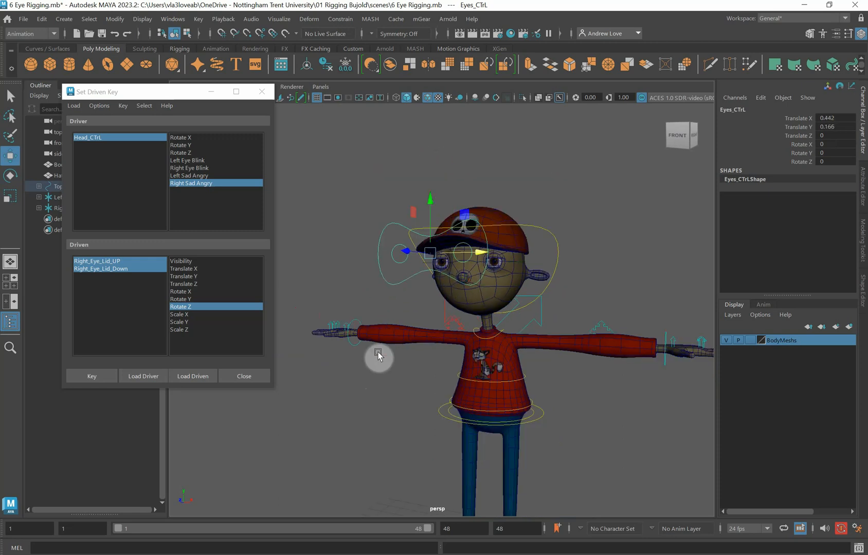
{"action": "mouse_move", "coordinate": [378, 353]}
{"action": "left_mouse_down", "text": "alt"}
{"action": "mouse_move", "coordinate": [397, 361]}
{"action": "mouse_move", "coordinate": [391, 355]}
{"action": "left_mouse_up", "text": "alt"}
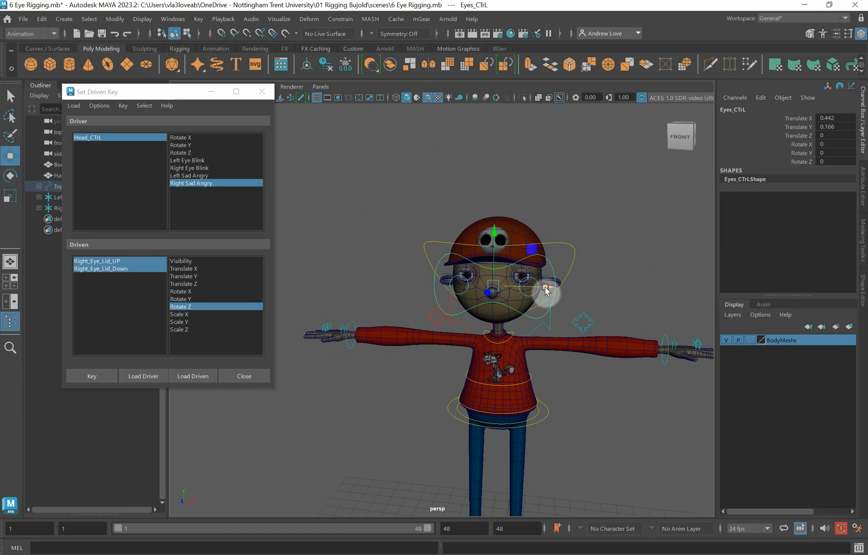
{"action": "left_click_drag", "start_coordinate": [545, 287], "coordinate": [534, 287]}
- Rotate Eyes_CTrL about Z to test the eyes' response to a tilted control
{"action": "left_click_drag", "start_coordinate": [330, 439], "coordinate": [309, 434], "text": "alt"}
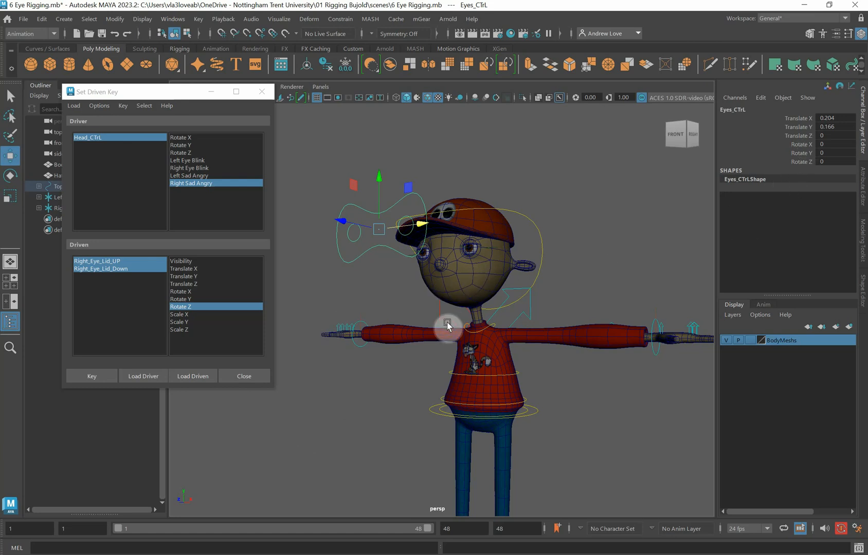
{"action": "left_click_drag", "start_coordinate": [449, 326], "coordinate": [413, 327], "text": "alt"}
{"action": "scroll", "coordinate": [387, 311], "scroll_direction": "up", "scroll_amount": 3}
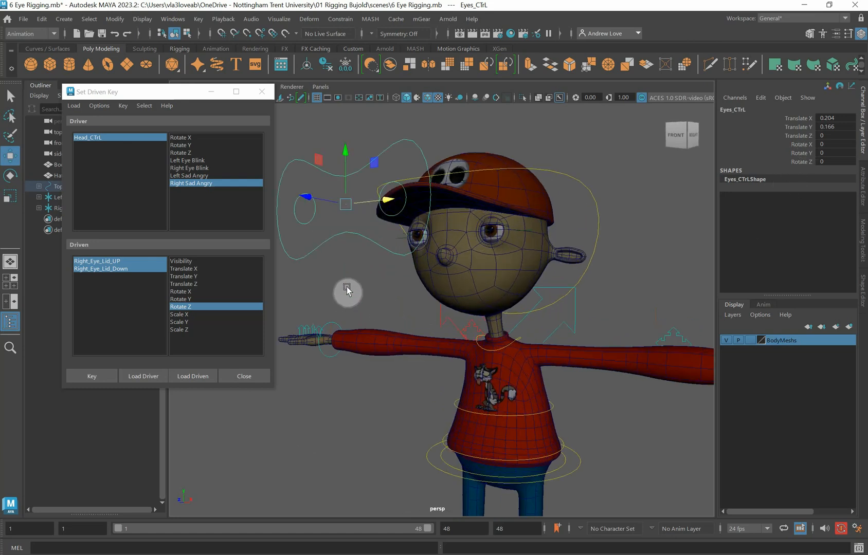
{"action": "middle_click_drag", "start_coordinate": [347, 287], "coordinate": [389, 315], "text": "alt"}
{"action": "key", "text": "e"}
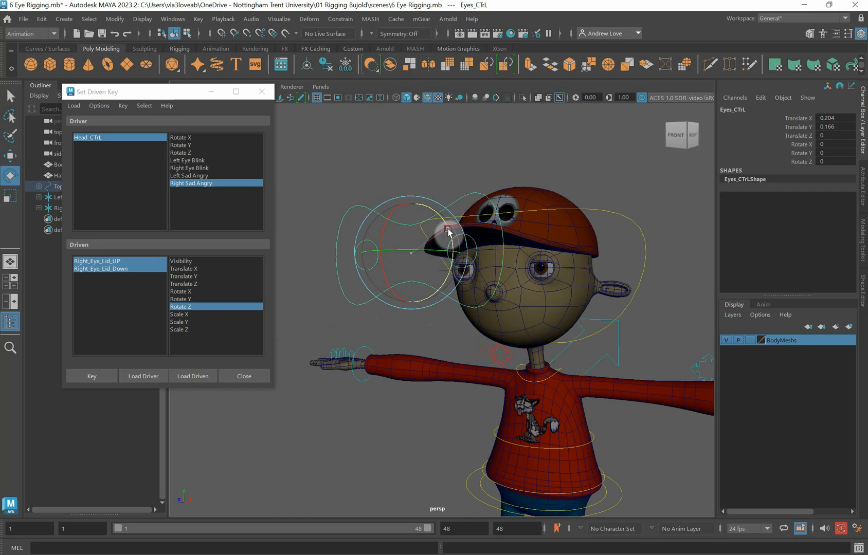
{"action": "left_click_drag", "start_coordinate": [447, 231], "coordinate": [494, 241]}
- Reset all Translate and Rotate channels of Eyes_CTrL to 0
{"action": "left_click", "coordinate": [846, 119]}
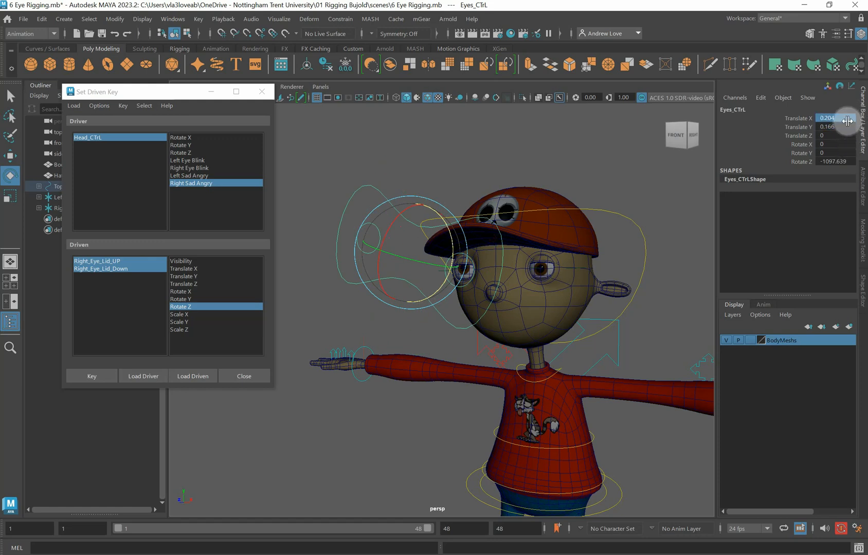
{"action": "left_click_drag", "start_coordinate": [847, 121], "coordinate": [844, 161]}
{"action": "type", "text": "0"}
{"action": "key", "text": "Return"}
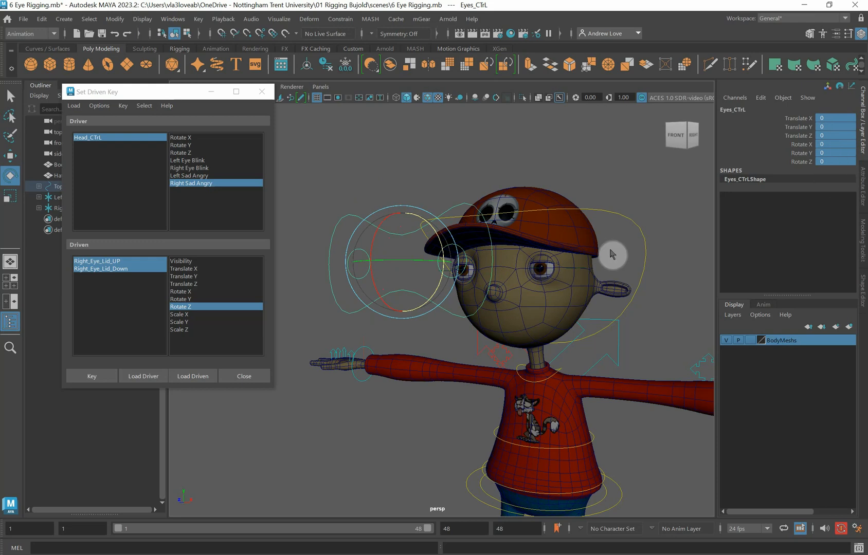
- Move Right_Eye_CTrL along X to test the right eye's independent aim, and undo the last move
{"action": "left_click", "coordinate": [381, 138]}
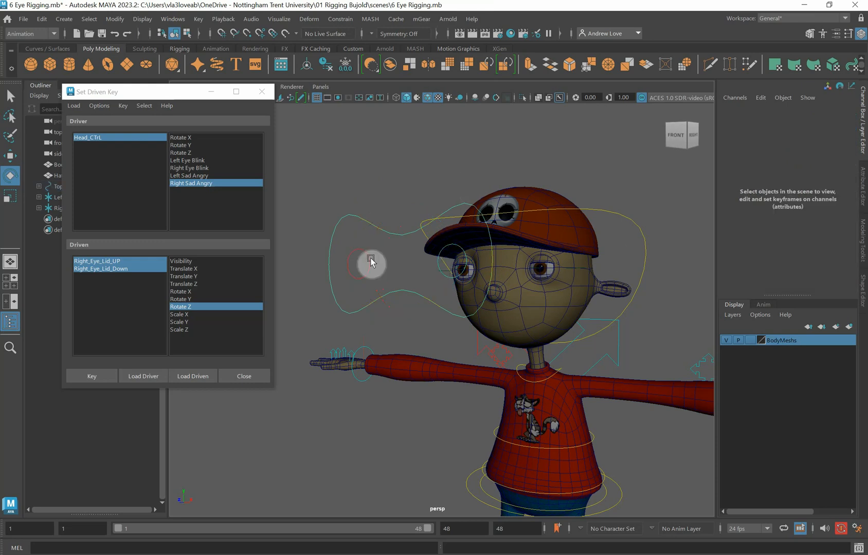
{"action": "left_click", "coordinate": [400, 270]}
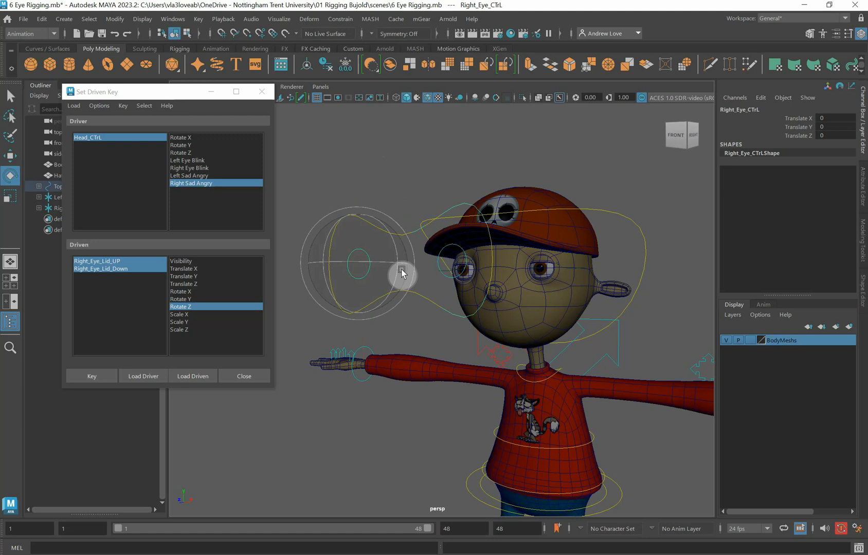
{"action": "key", "text": "w"}
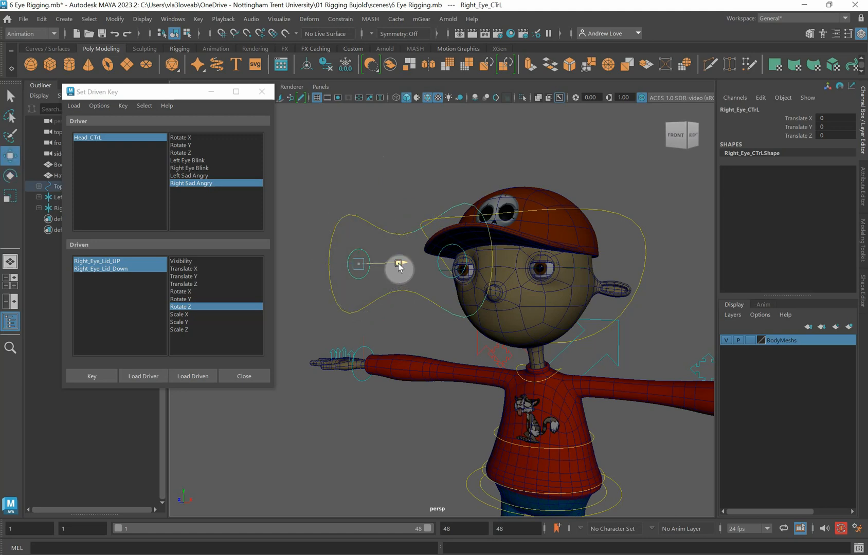
{"action": "mouse_move", "coordinate": [404, 265]}
{"action": "left_mouse_down"}
{"action": "mouse_move", "coordinate": [492, 273]}
{"action": "mouse_move", "coordinate": [406, 277]}
{"action": "mouse_move", "coordinate": [393, 275]}
{"action": "mouse_move", "coordinate": [470, 265]}
{"action": "mouse_move", "coordinate": [390, 257]}
{"action": "left_mouse_up"}
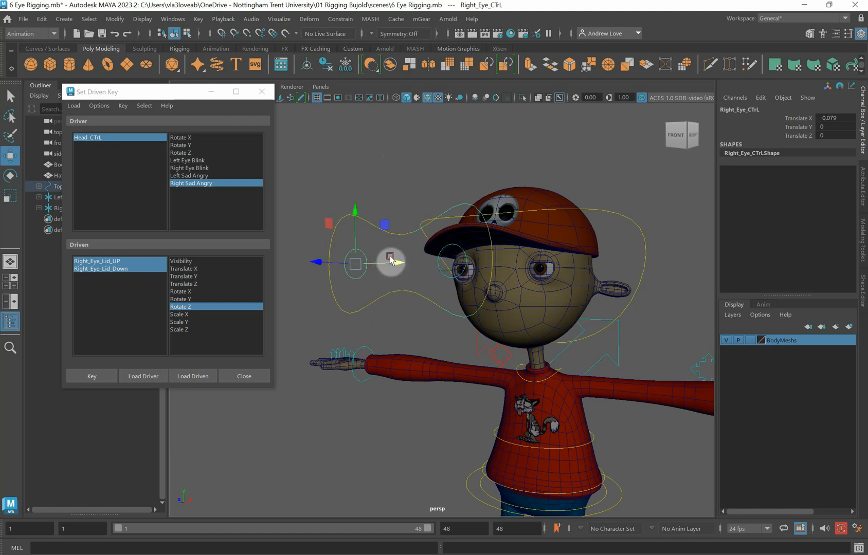
{"action": "key", "text": "ctrl+z"}
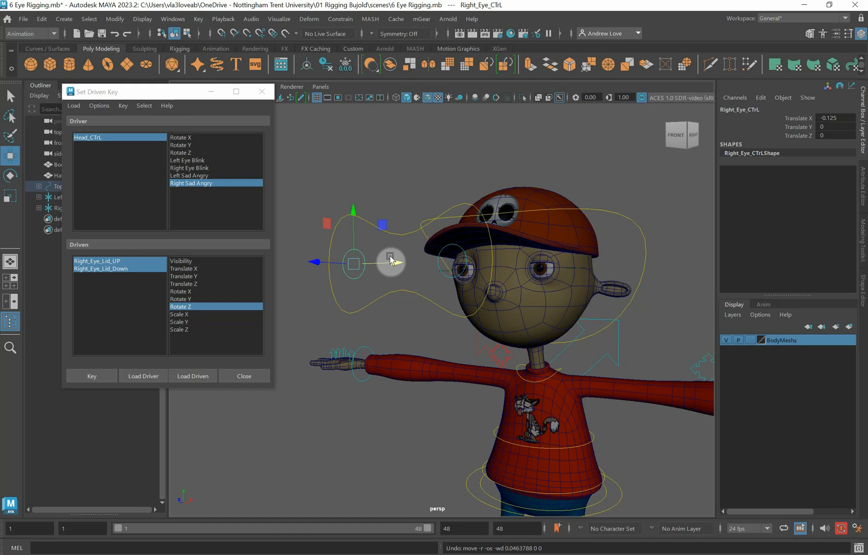
- Set Translate X of Right_Eye_CTrL to 0
{"action": "left_click", "coordinate": [850, 116]}
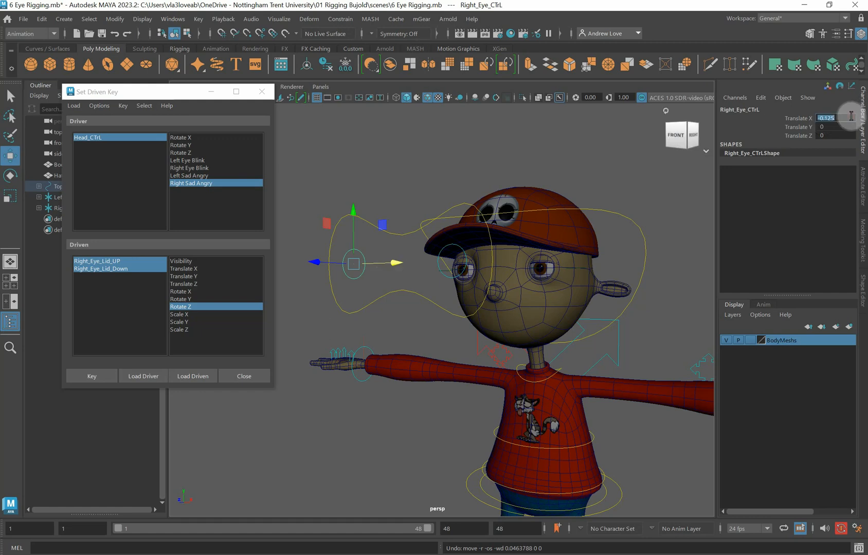
{"action": "type", "text": "0"}
{"action": "key", "text": "Return"}
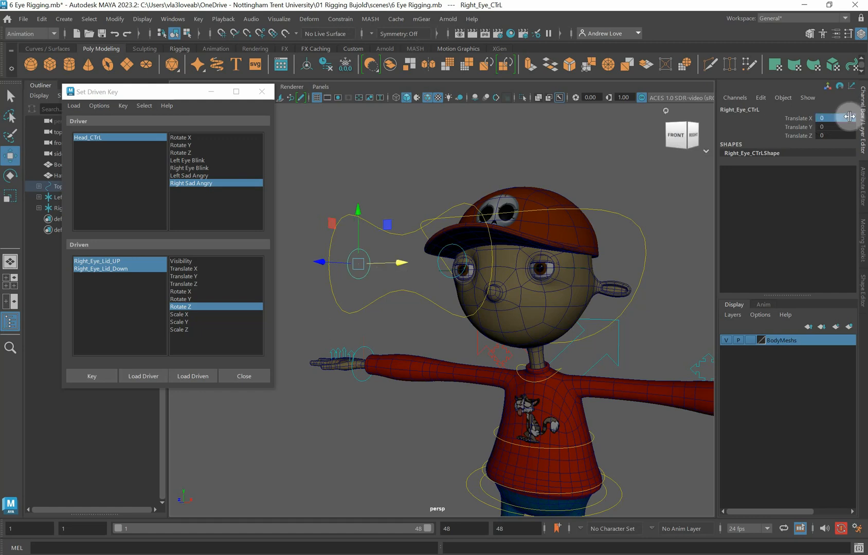